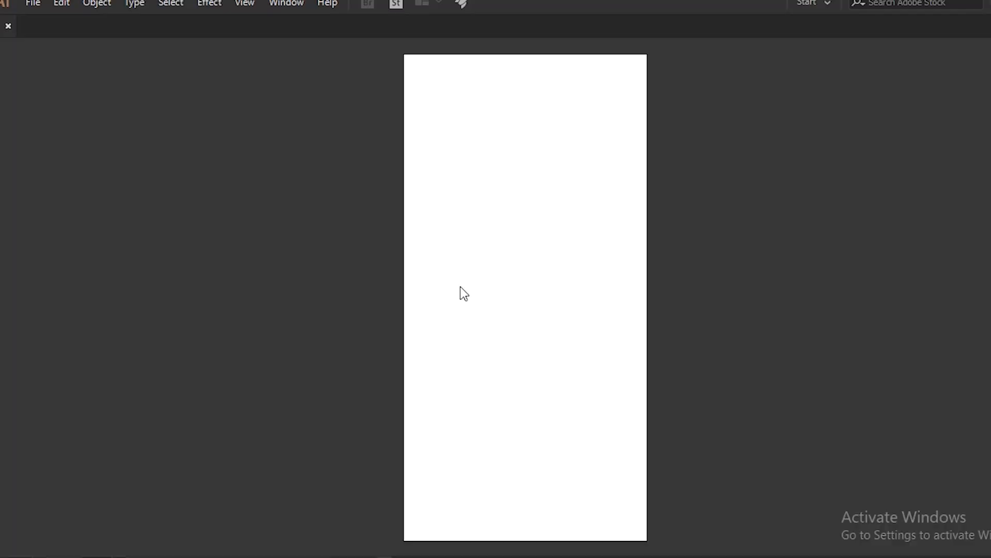
Draw a rectangle 12 in wide and 10 in high in the empty area to the left of the artboard.
scroll(403, 472, "up", 1)
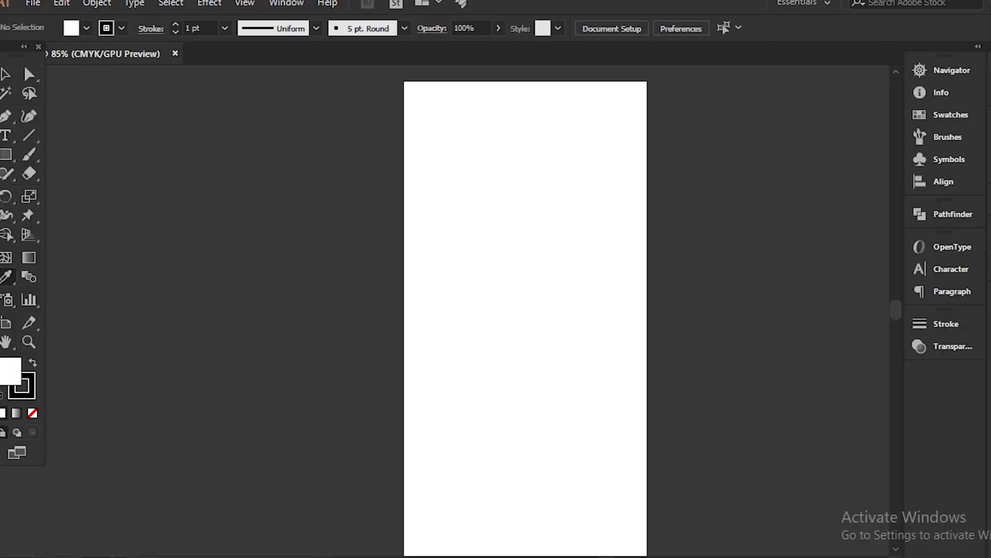
scroll(602, 548, "left", 8)
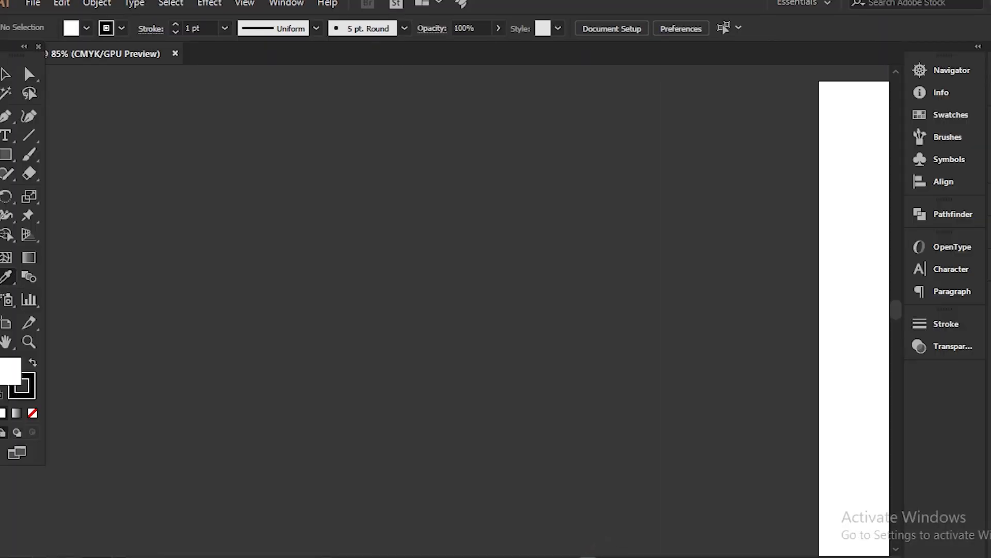
left_click(6, 155)
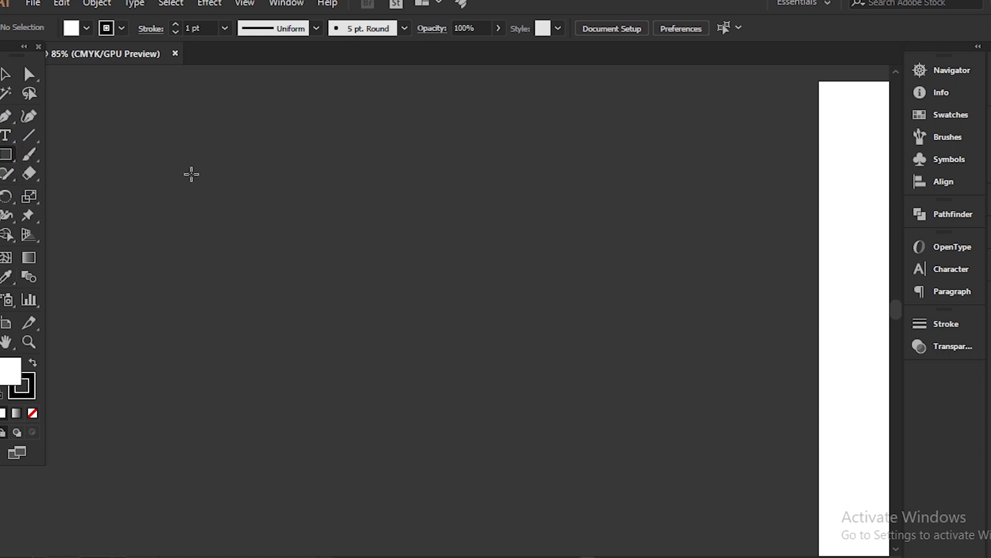
left_click(319, 258)
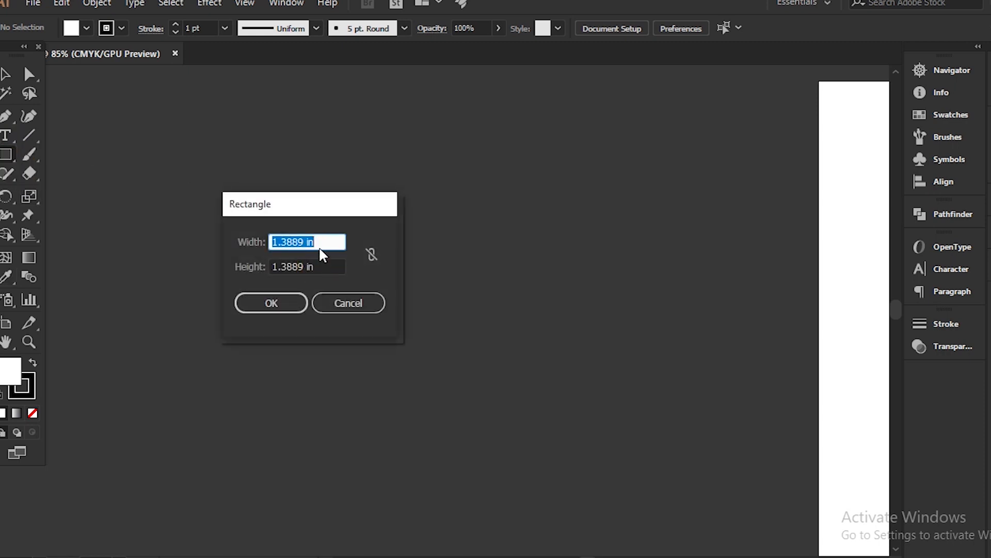
type("12")
left_click(326, 262)
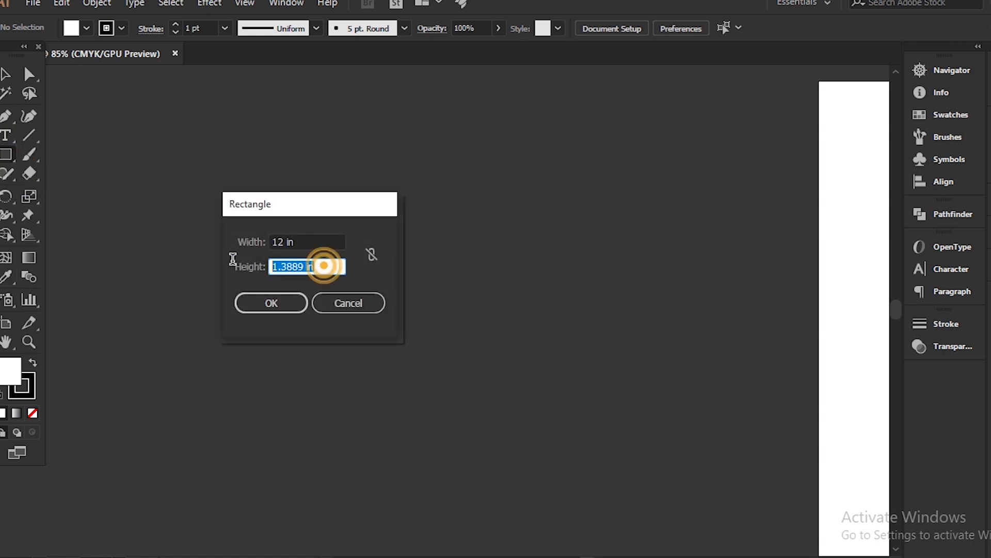
type("18")
key("Return")
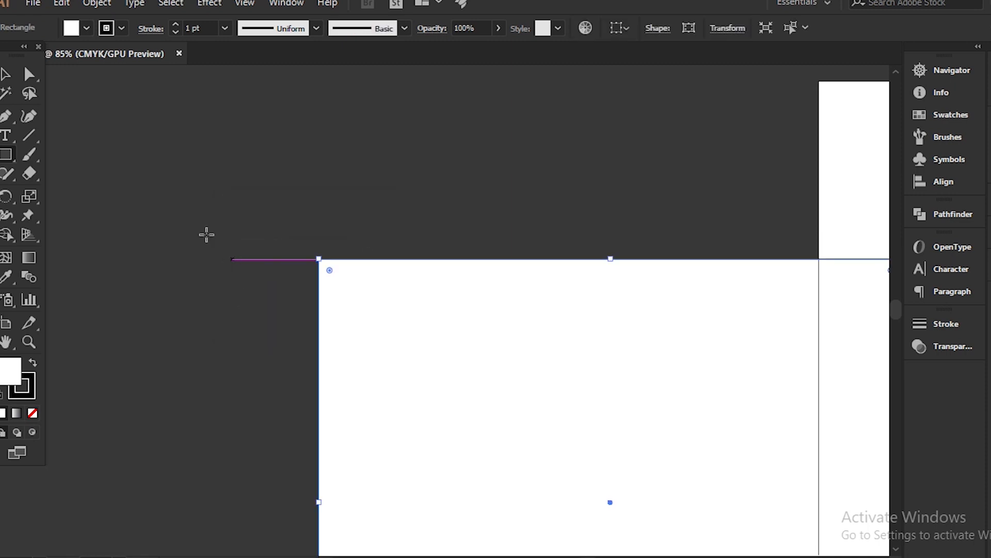
Move the rectangle left until it stands clear of the artboard, and deselect it.
left_click(7, 72)
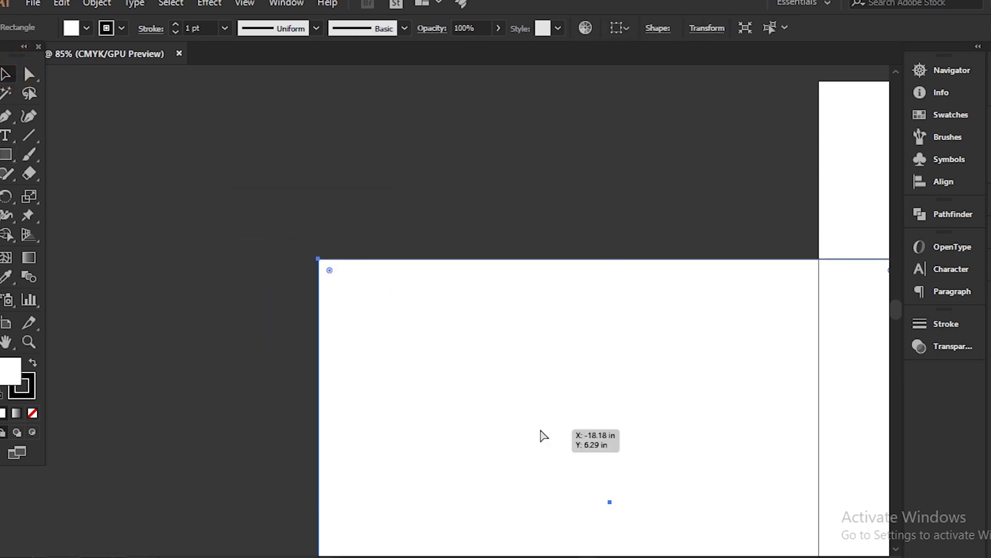
key("ctrl+minus")
key("ctrl+minus")
key("ctrl+minus")
key("ctrl+minus")
left_click_drag(469, 372, 288, 324)
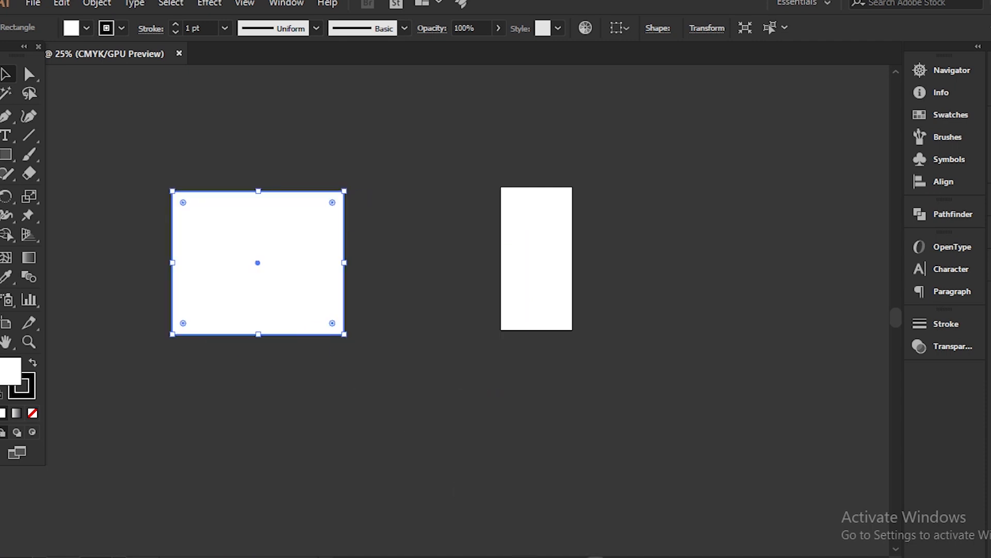
scroll(495, 262, "left", 6)
left_click_drag(641, 298, 434, 305)
left_click(549, 277)
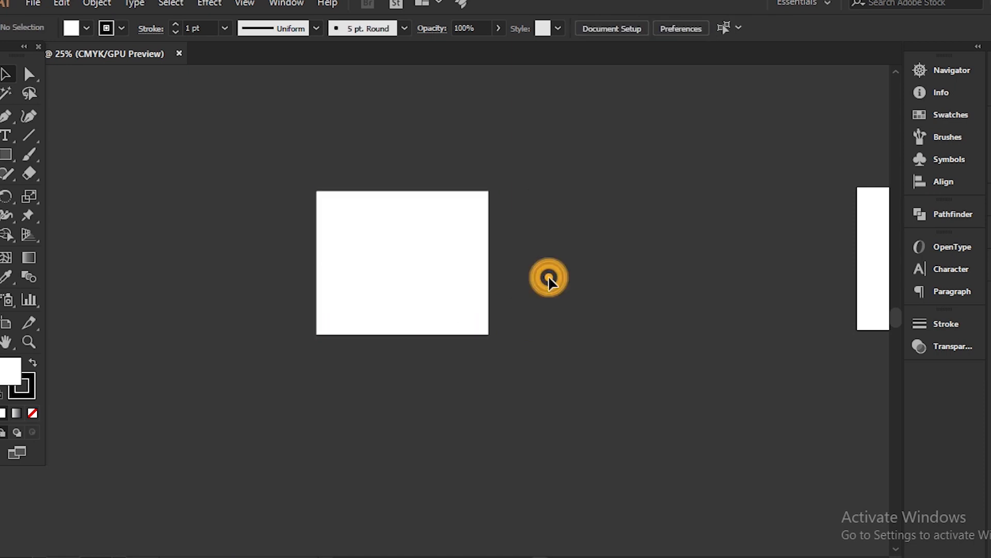
Remove the stroke from the 12 by 10 in rectangle, keeping its white fill.
key("ctrl+plus")
key("ctrl+plus")
scroll(548, 277, "up", 3)
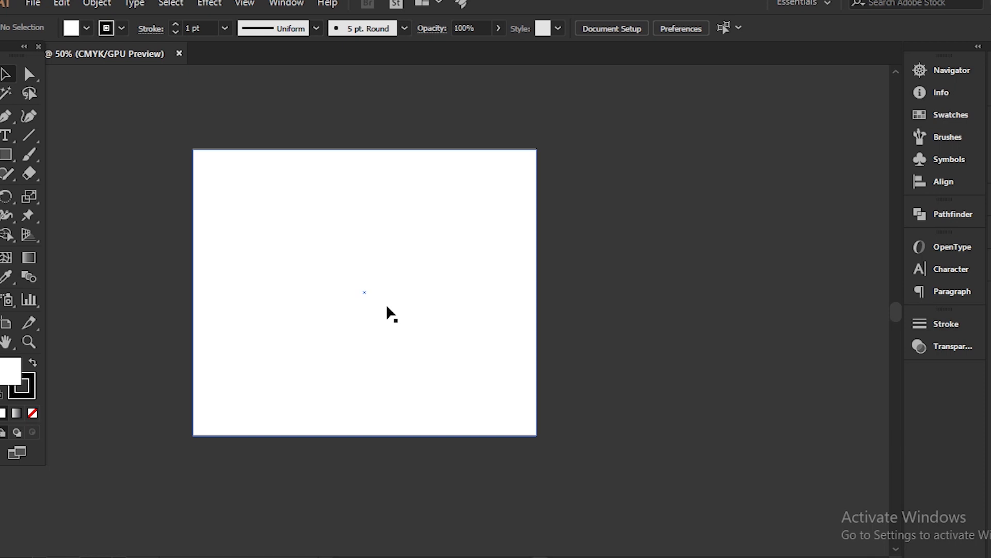
left_click(227, 178)
left_click(122, 28)
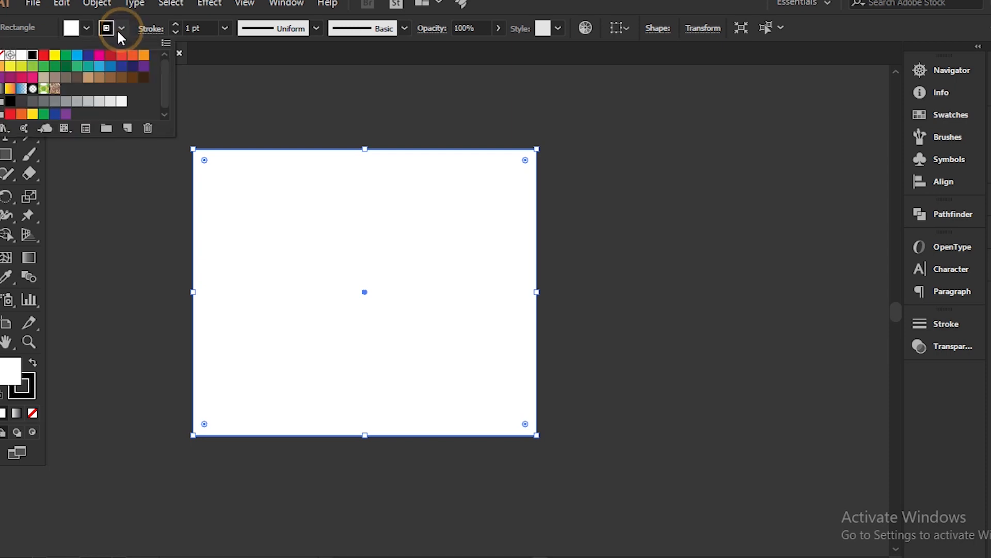
left_click(2, 55)
left_click(312, 259)
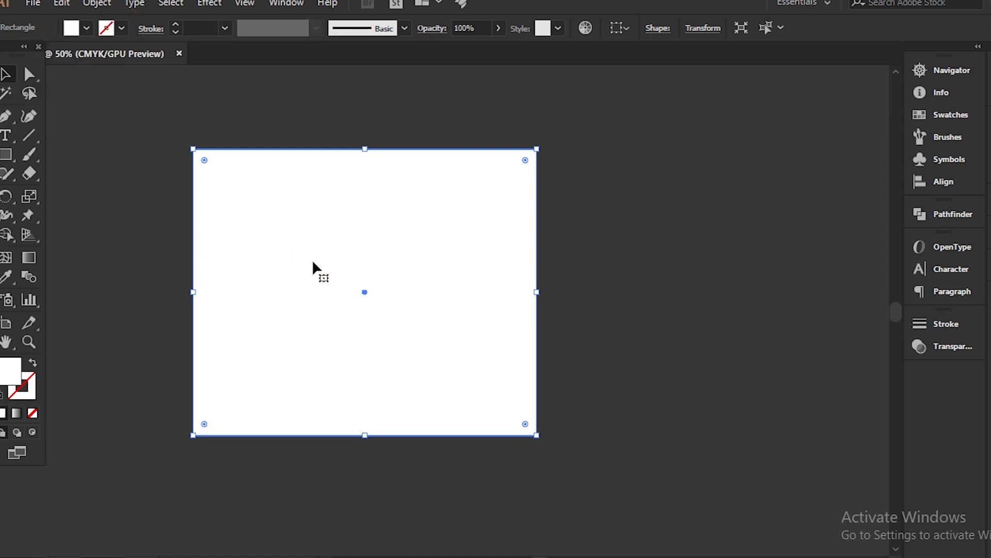
Duplicate the rectangle flush against its right edge and split the copy into a grid of two columns.
left_click_drag(312, 262, 657, 261)
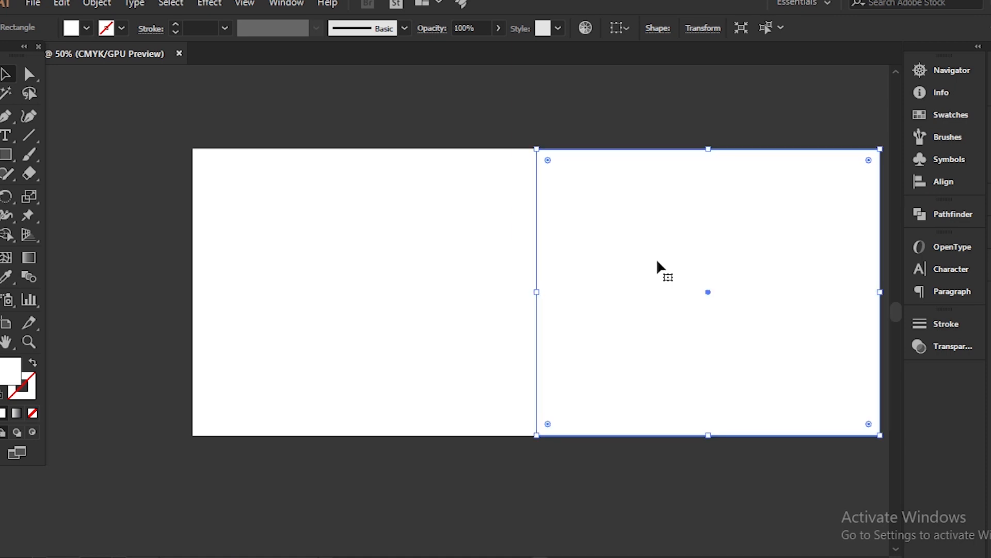
left_click(97, 3)
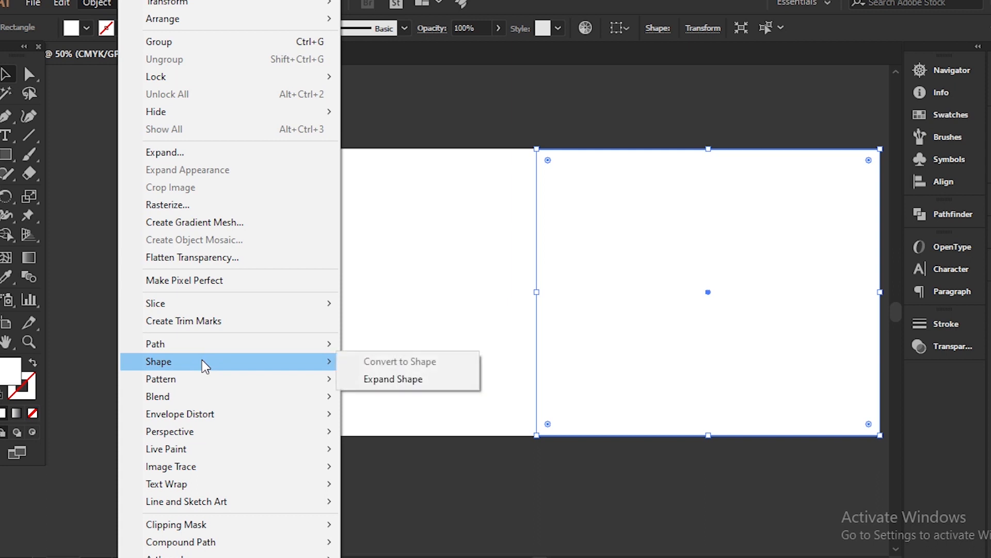
mouse_move(202, 345)
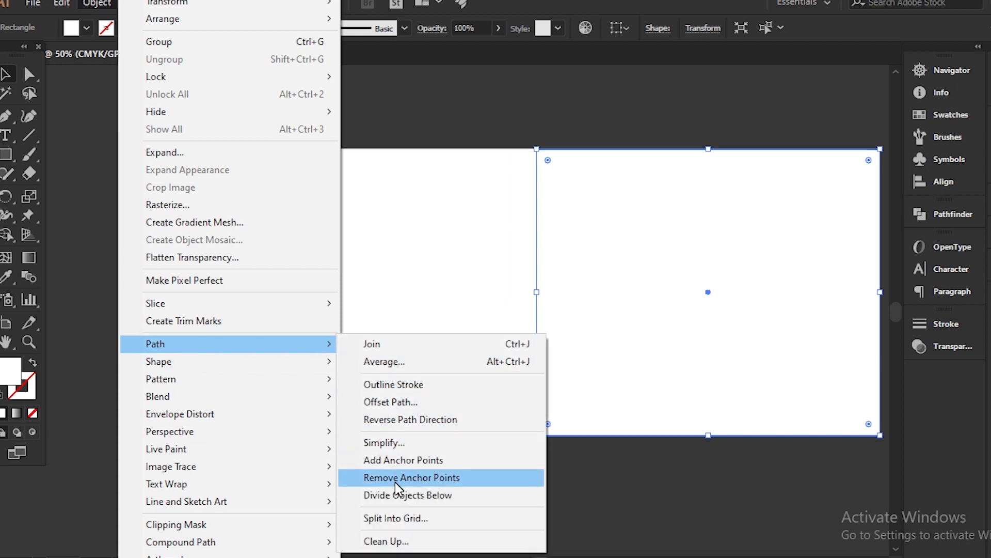
left_click(392, 516)
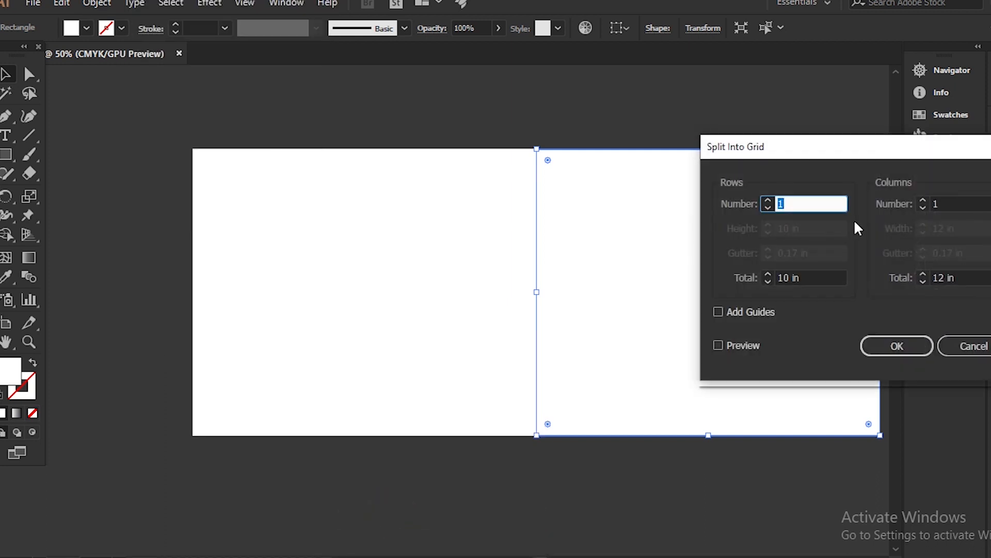
left_click(718, 345)
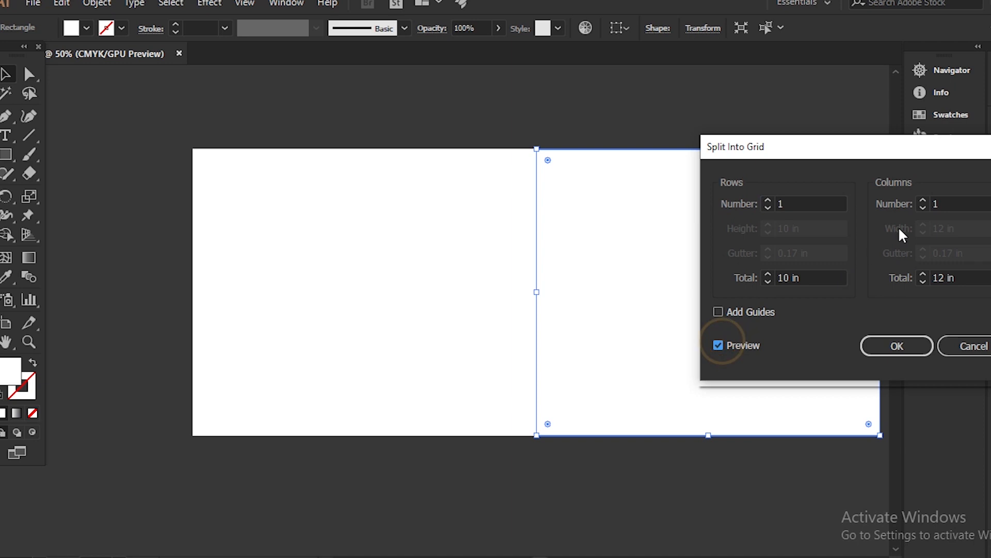
left_click(923, 199)
left_click(897, 346)
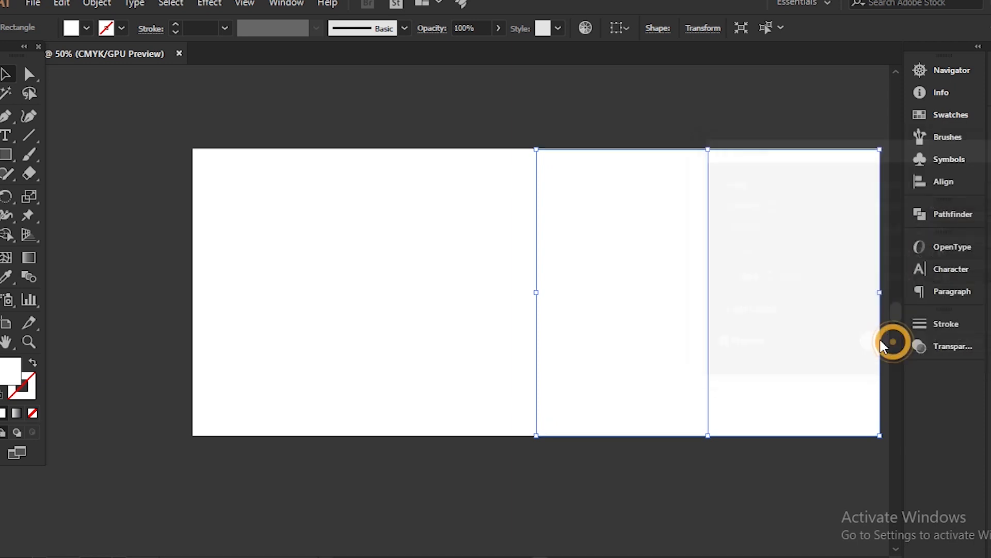
Move the right half of the split copy flush against the left edge of the original rectangle.
left_click(738, 212)
left_click(773, 89)
left_click(782, 243)
left_click_drag(782, 242, 95, 214)
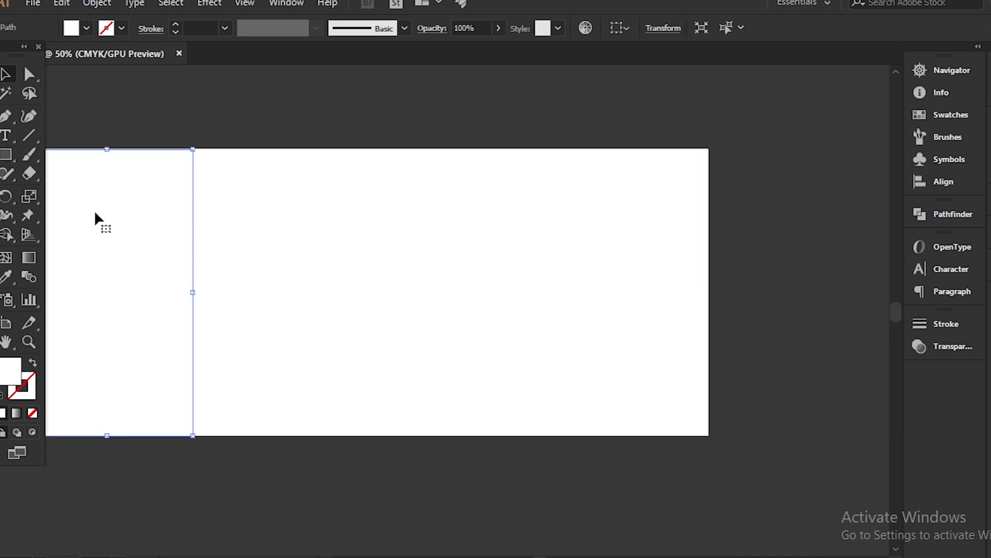
left_click(348, 113)
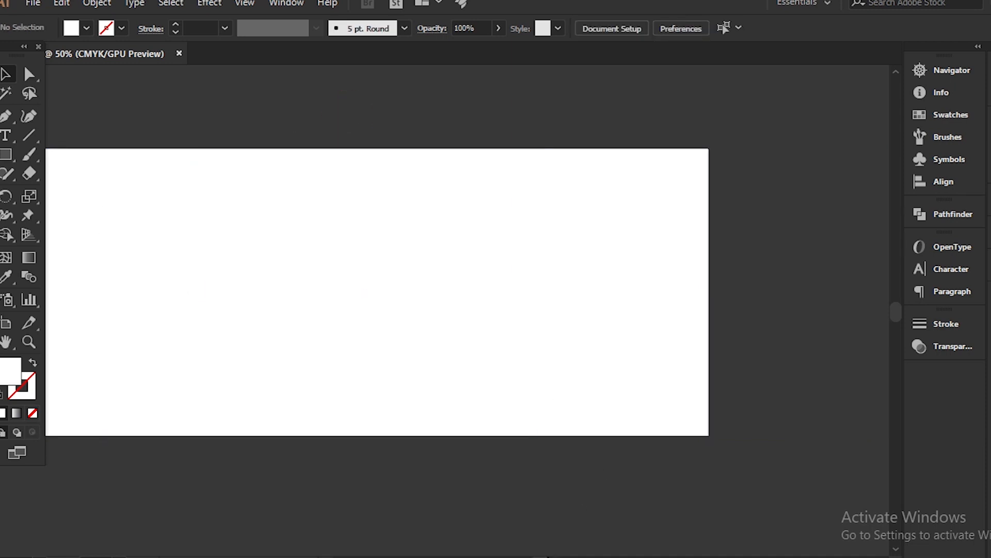
Duplicate the rightmost half-width panel flush against its own right edge.
scroll(544, 549, "left", 3)
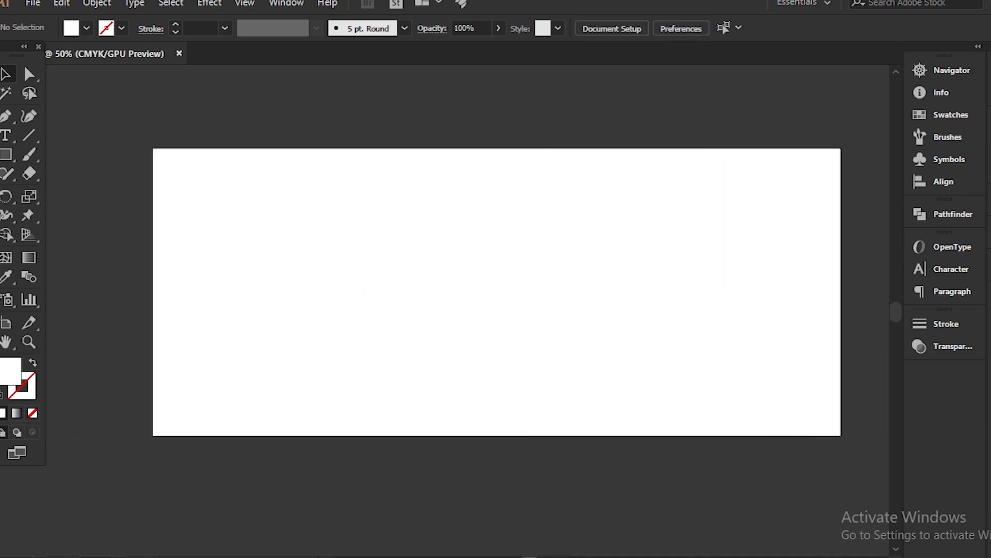
scroll(536, 550, "right", 5)
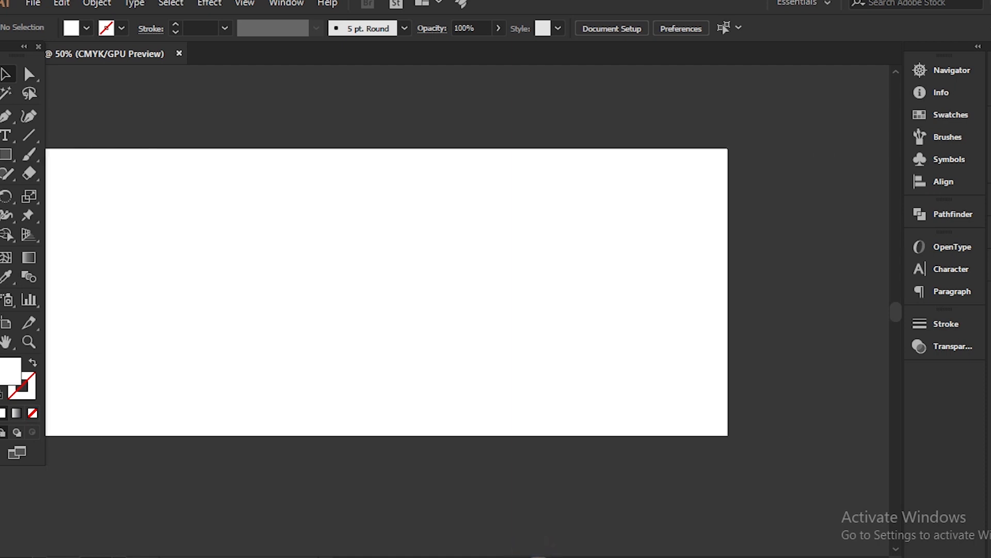
left_click(531, 309)
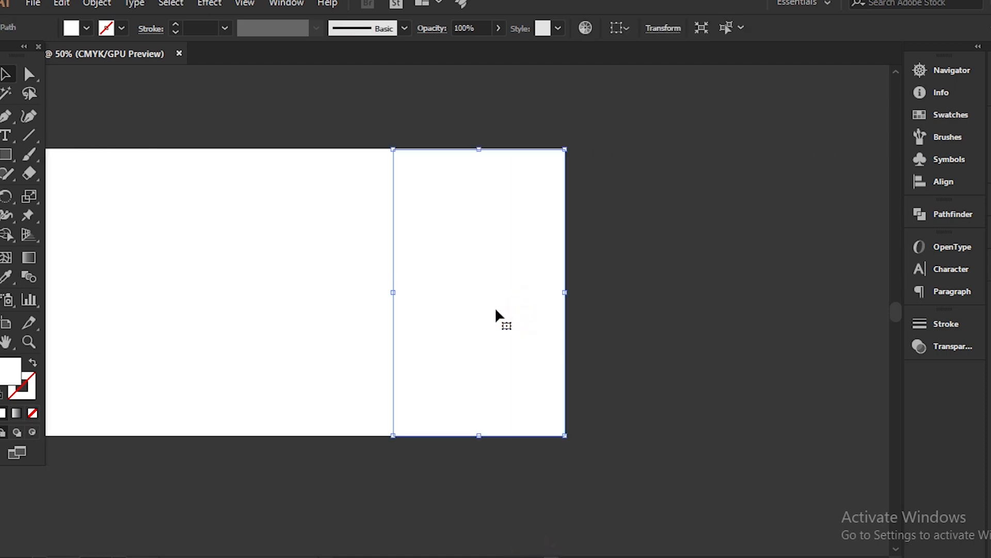
left_click_drag(496, 311, 668, 317)
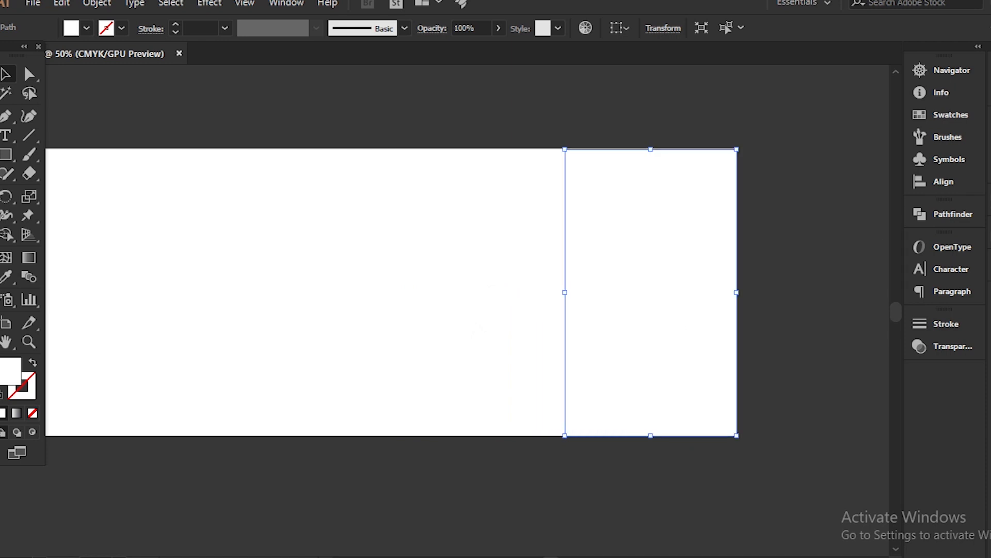
Set the new end panel's width to 0.5 in, measured from its left-edge reference point.
key("shift+F8")
left_click(809, 262)
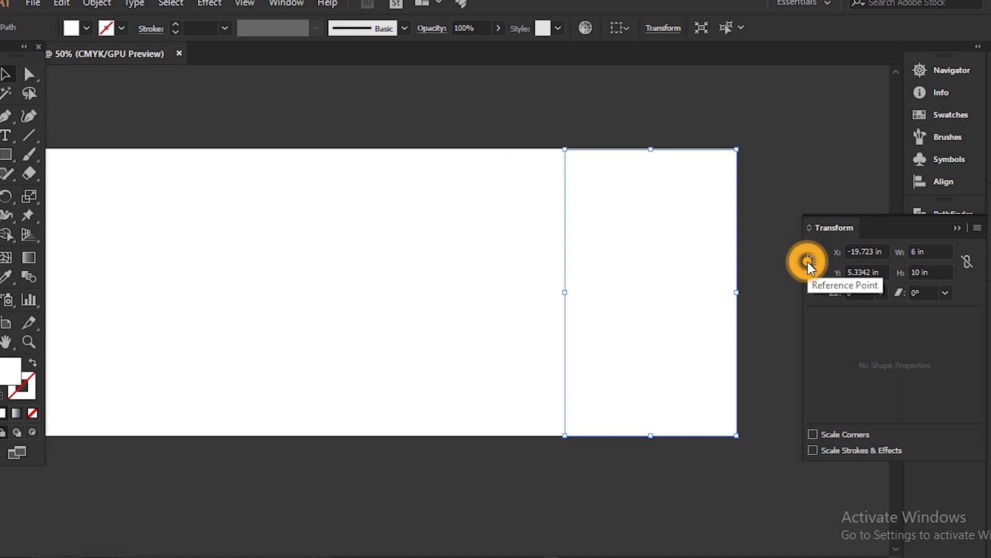
left_click(934, 252)
type(".5")
key("Return")
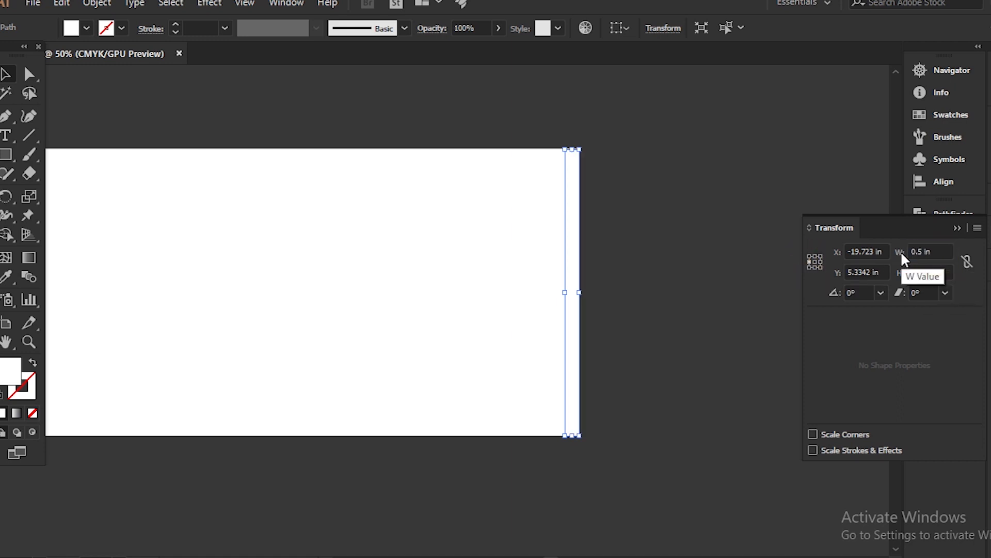
left_click(702, 184)
Group all four panels and move the group onto the artboard, level with the artboard's top edge.
key("ctrl+minus")
key("ctrl+minus")
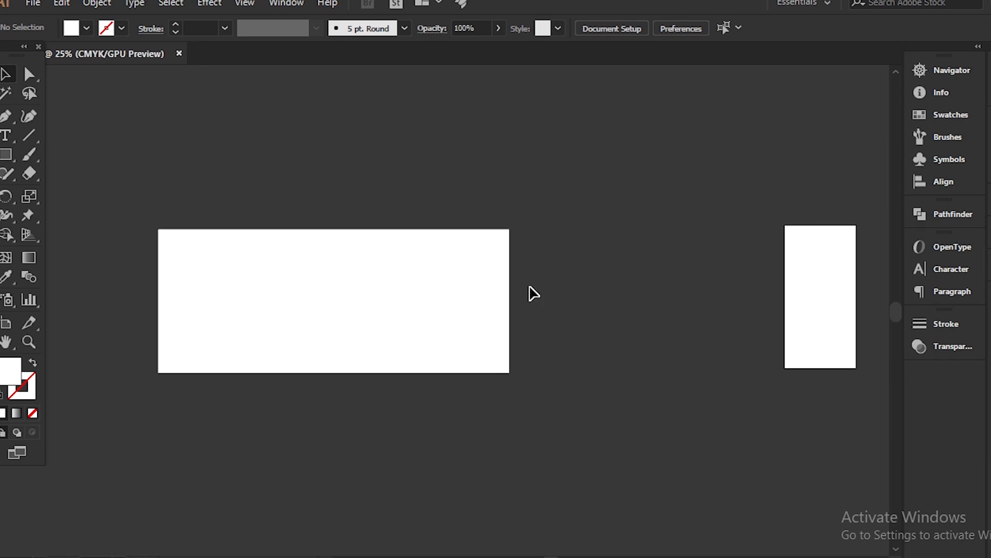
left_click_drag(133, 177, 498, 370)
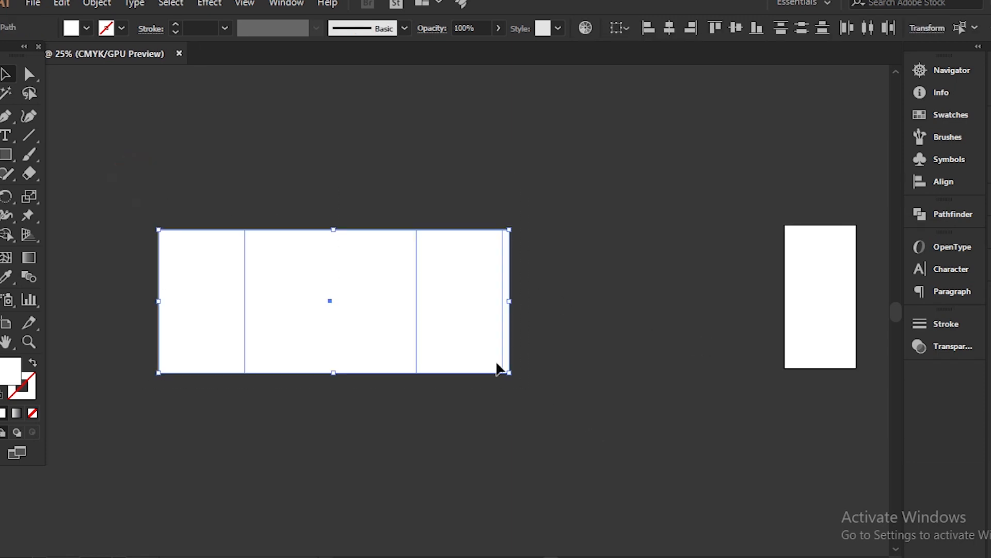
right_click(376, 277)
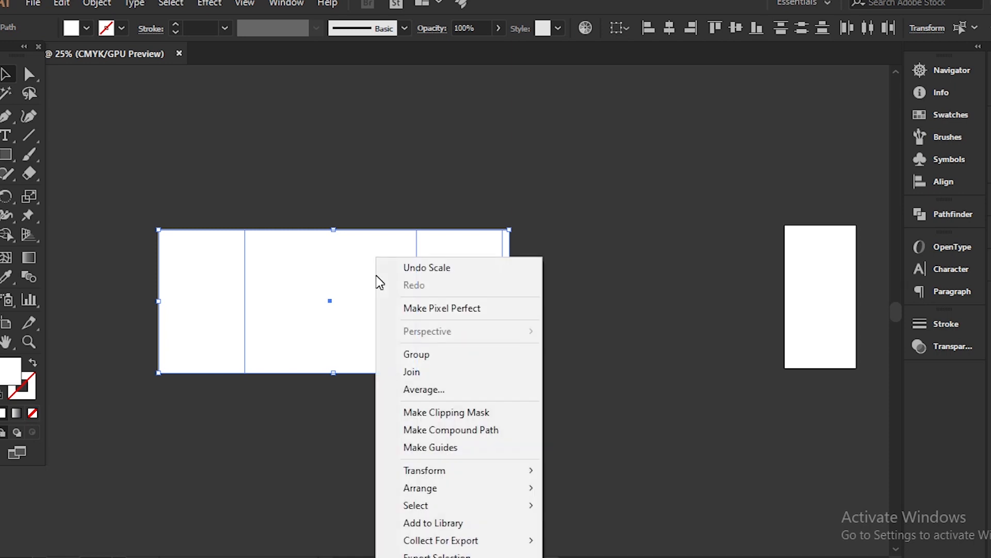
left_click(414, 351)
left_click_drag(370, 325, 685, 321)
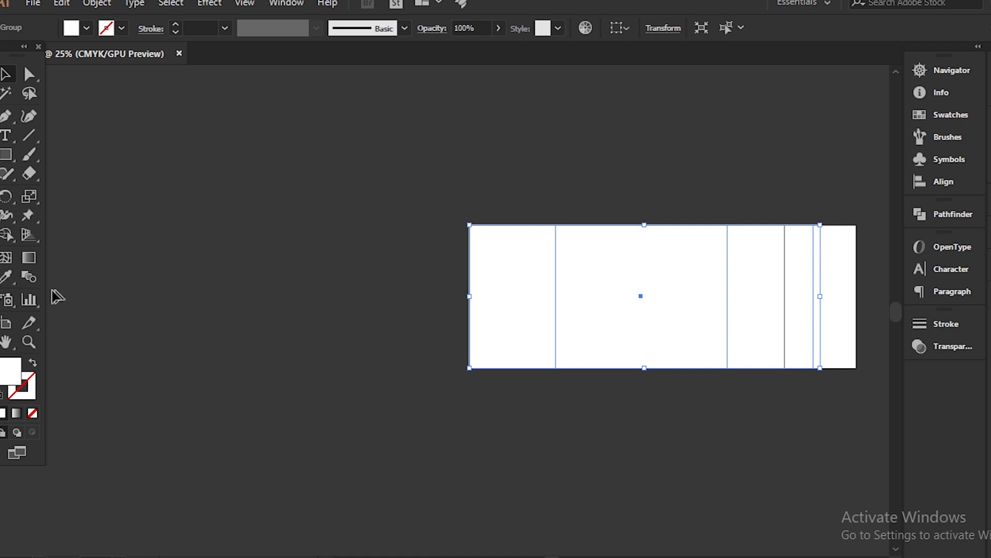
Fit the artboard to the bounds of the grouped panels and return to the Selection tool.
left_click(5, 325)
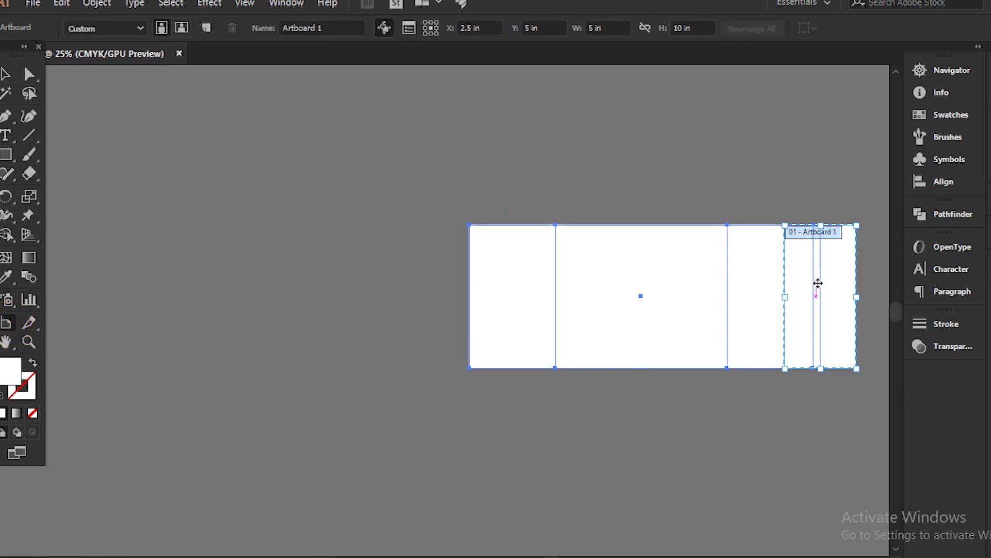
left_click(796, 296)
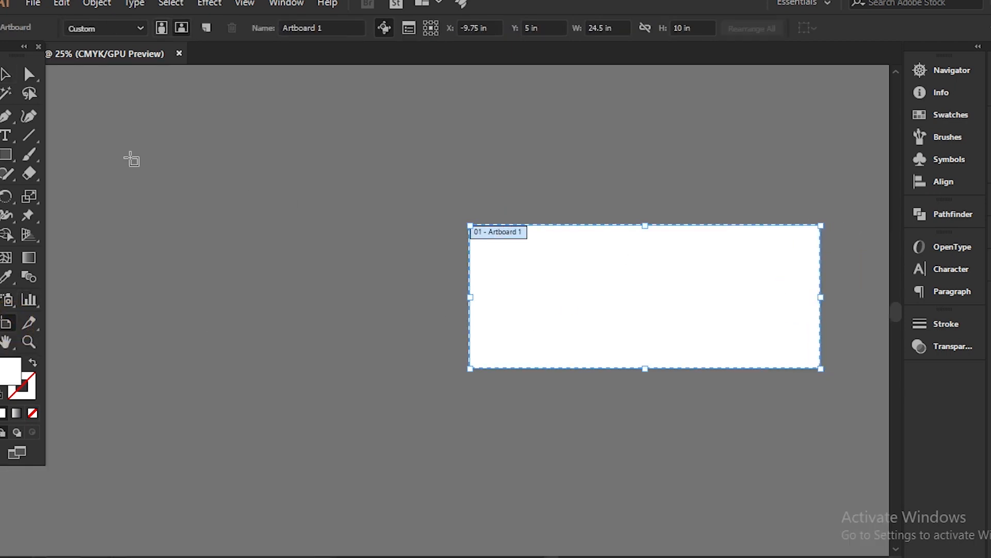
left_click(11, 78)
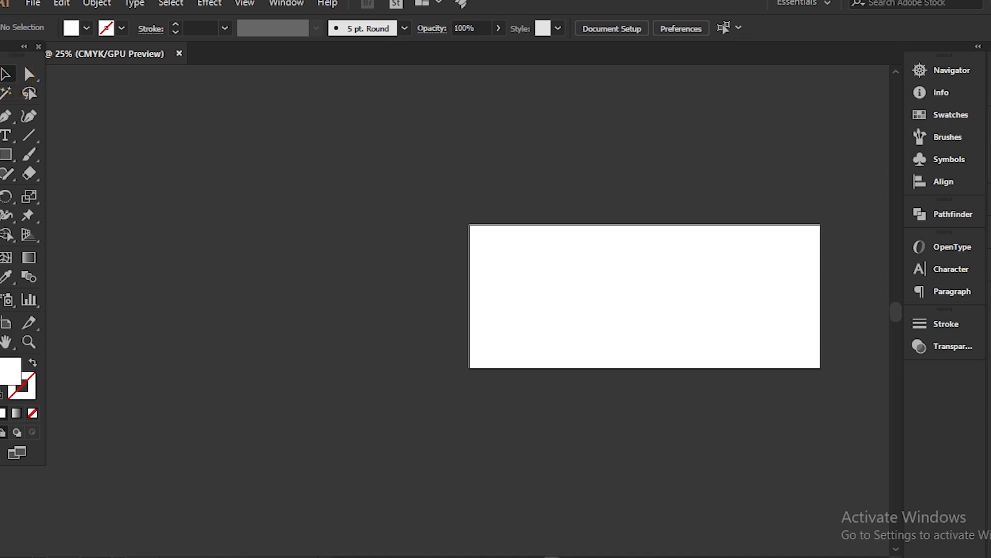
Copy the grouped panels to the clipboard and ungroup the original.
scroll(644, 296, "right", 5)
key("ctrl+equal")
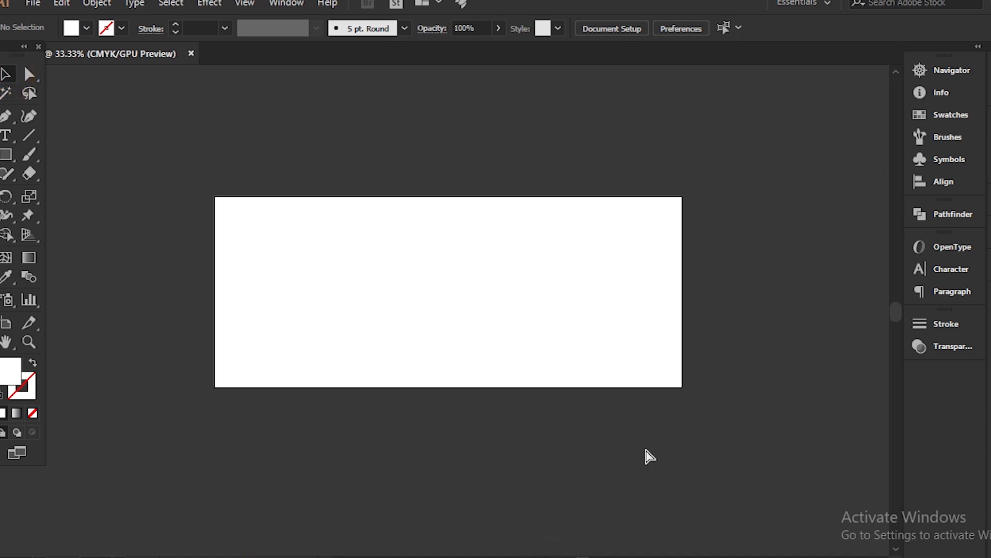
key("ctrl+equal")
left_click(507, 296)
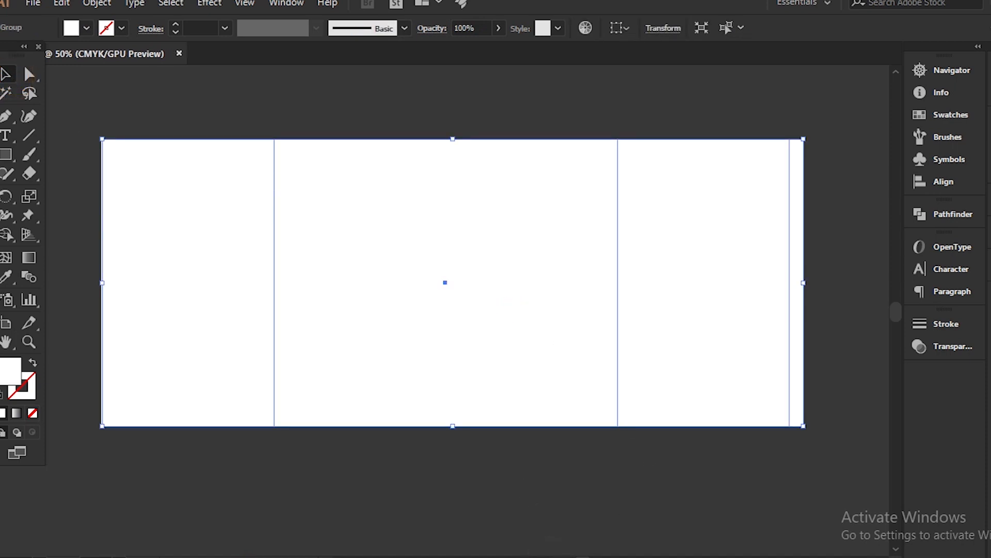
left_click(62, 4)
left_click(99, 79)
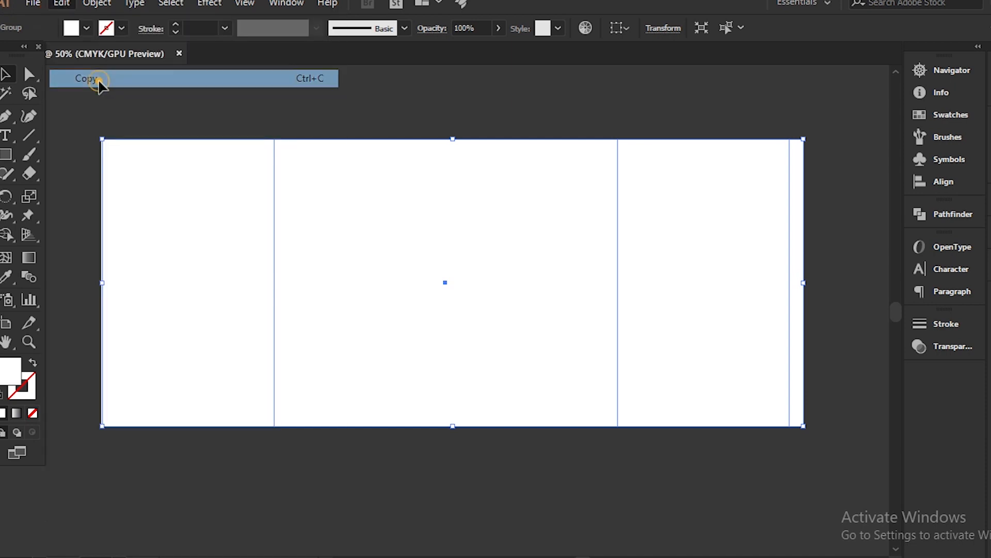
right_click(492, 241)
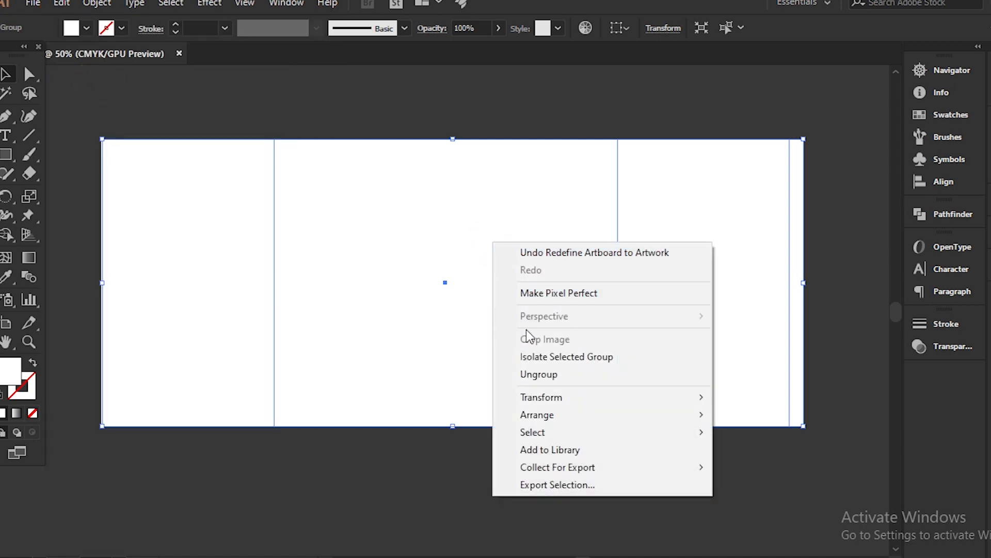
left_click(533, 374)
right_click(508, 224)
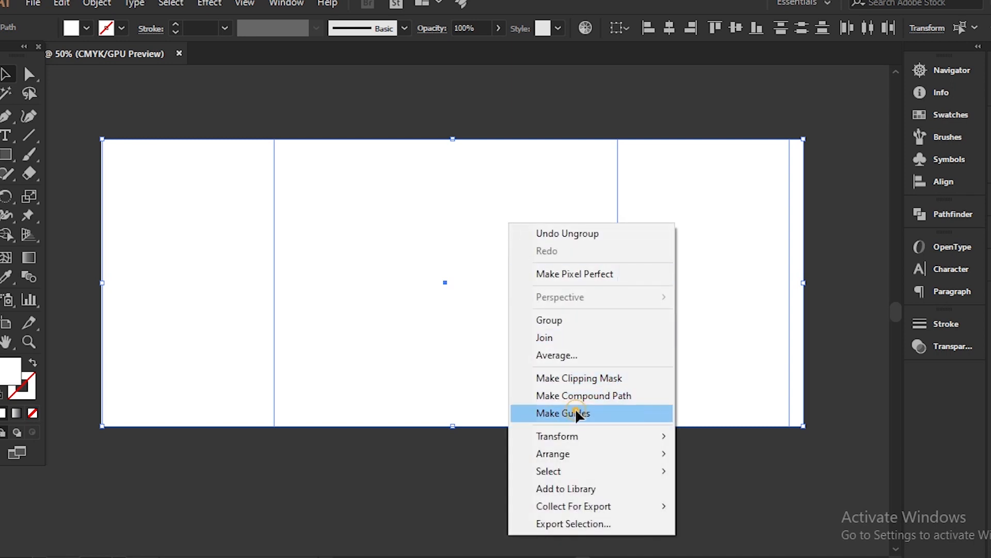
left_click(575, 411)
right_click(526, 222)
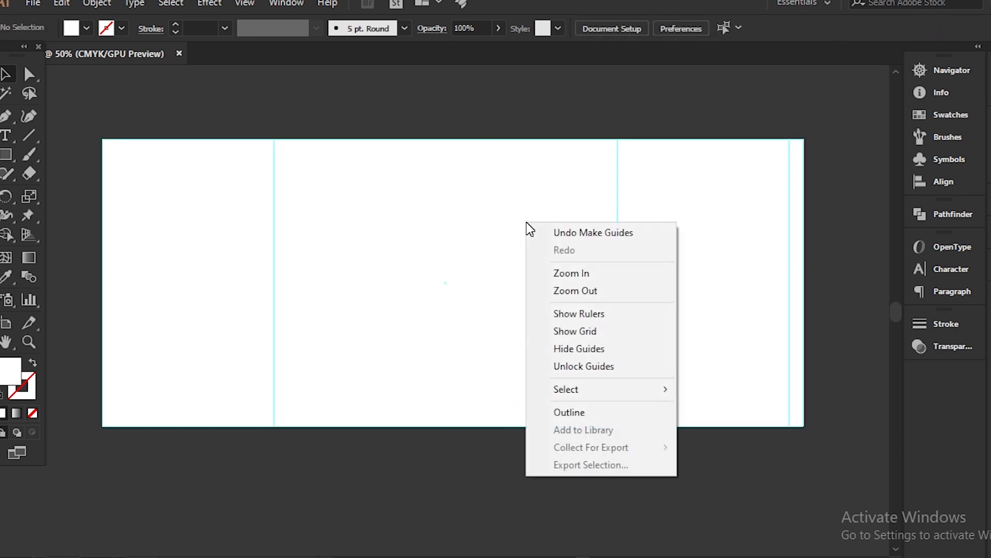
left_click(576, 363)
left_click(444, 294)
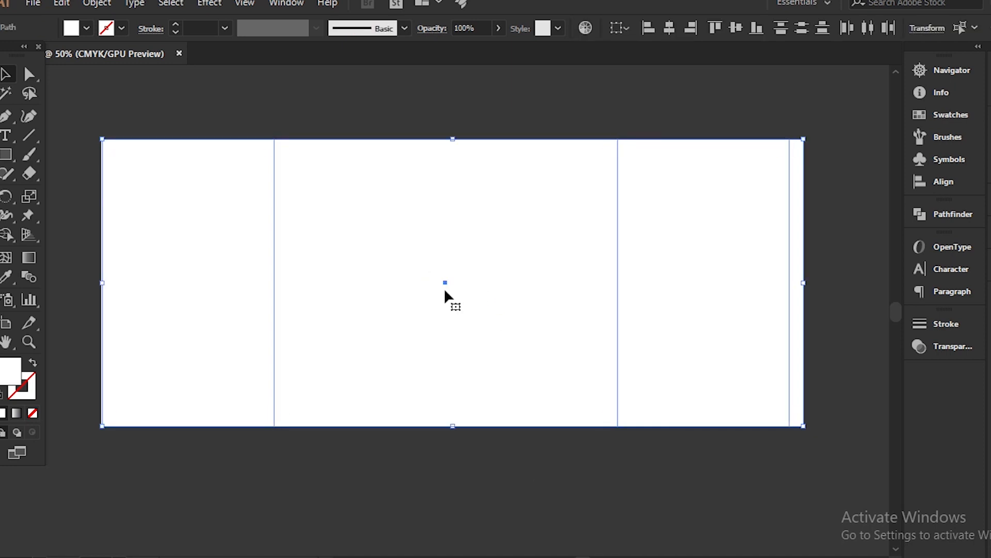
Offset the selected panel paths by -0.25 in with miter joins and a miter limit of 4.
left_click(69, 2)
mouse_move(86, 5)
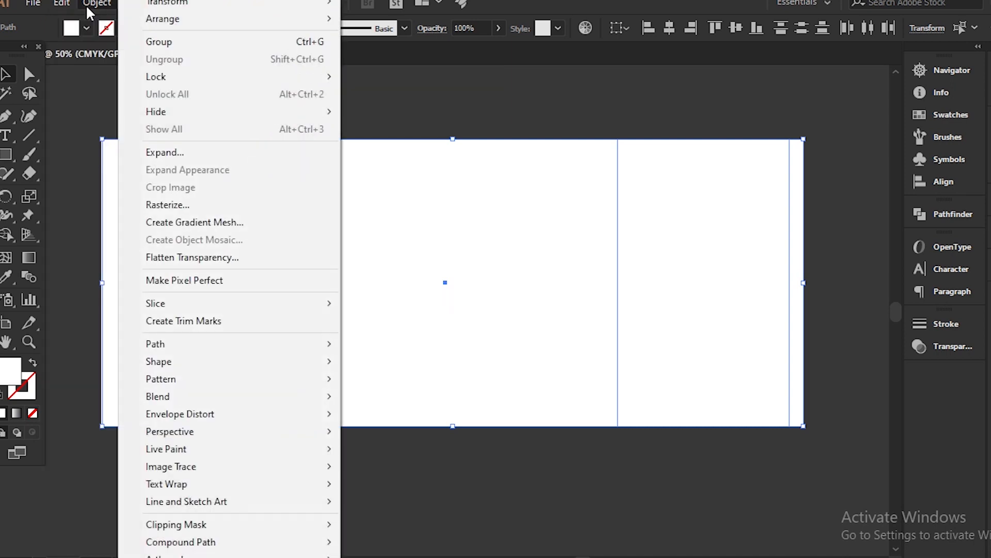
mouse_move(172, 338)
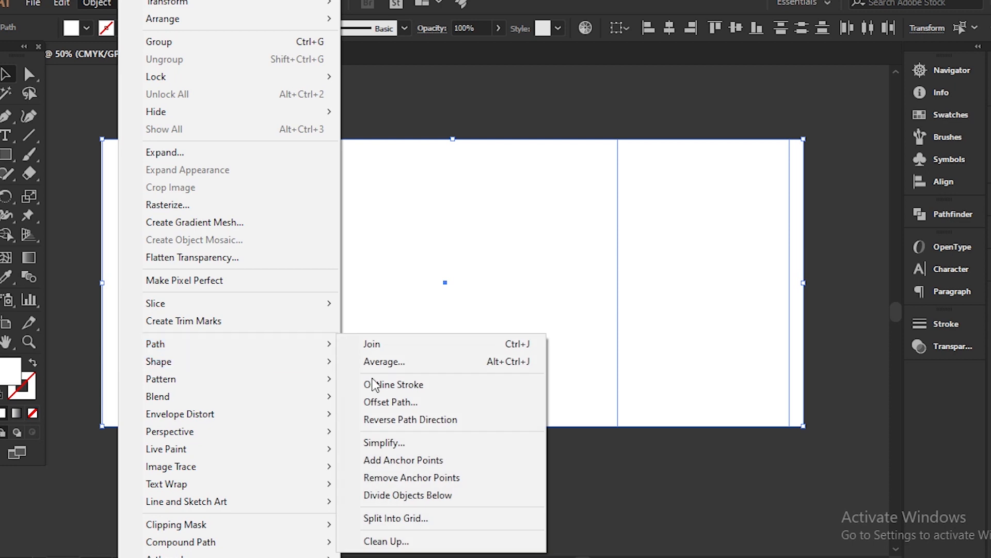
left_click(394, 401)
left_click(782, 226)
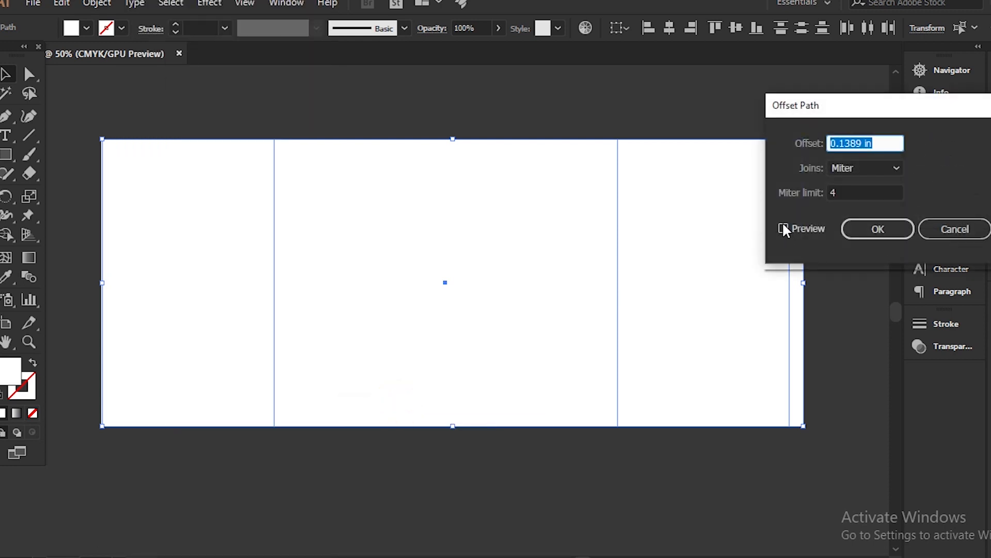
left_click(884, 142)
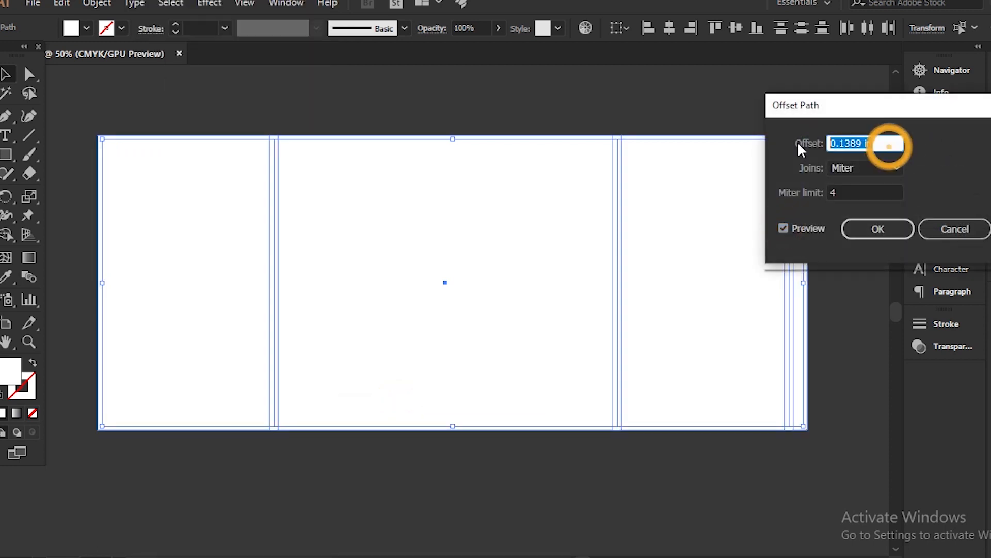
type("-.25")
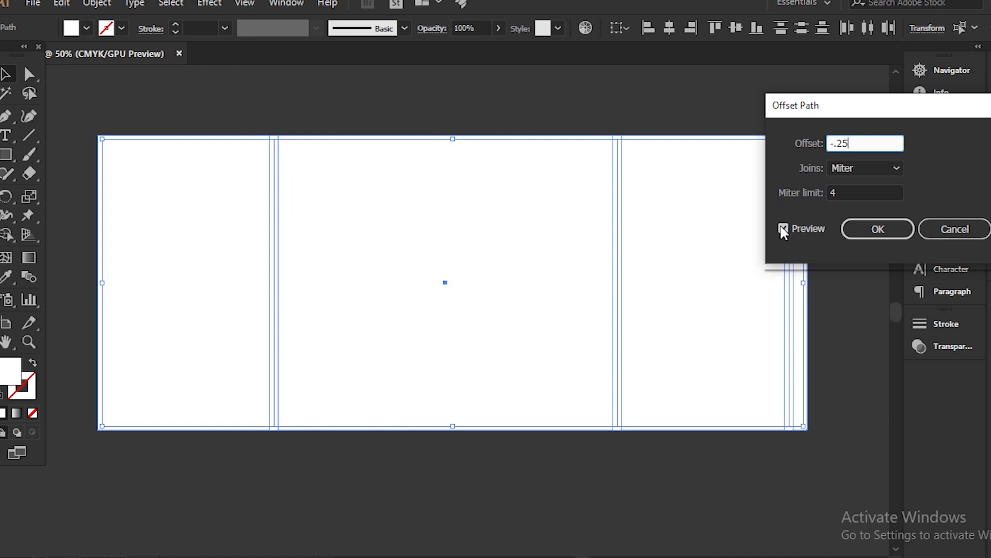
left_click(783, 229)
left_click(784, 229)
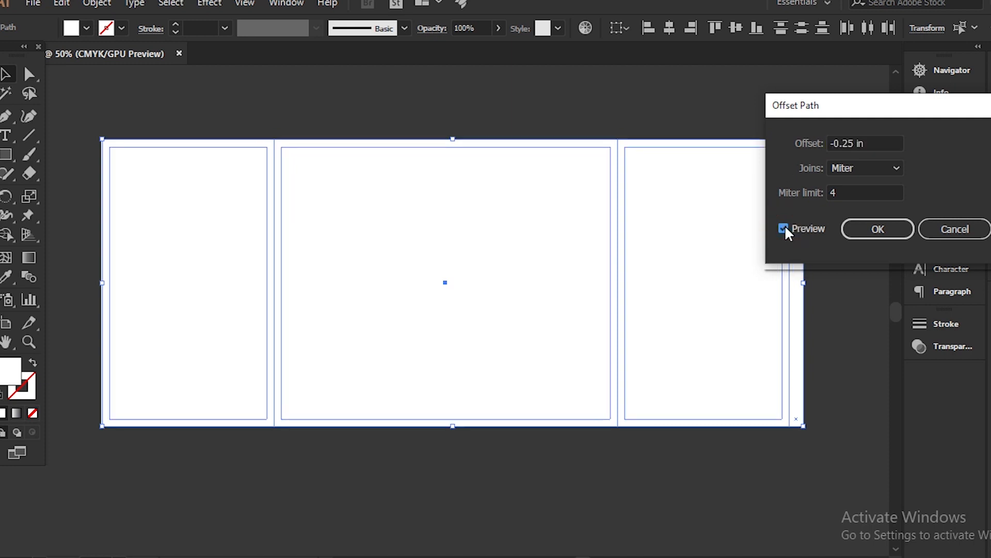
left_click(880, 228)
Select all the panels with their inset paths and convert them to guides.
left_click_drag(110, 107, 806, 471)
right_click(697, 304)
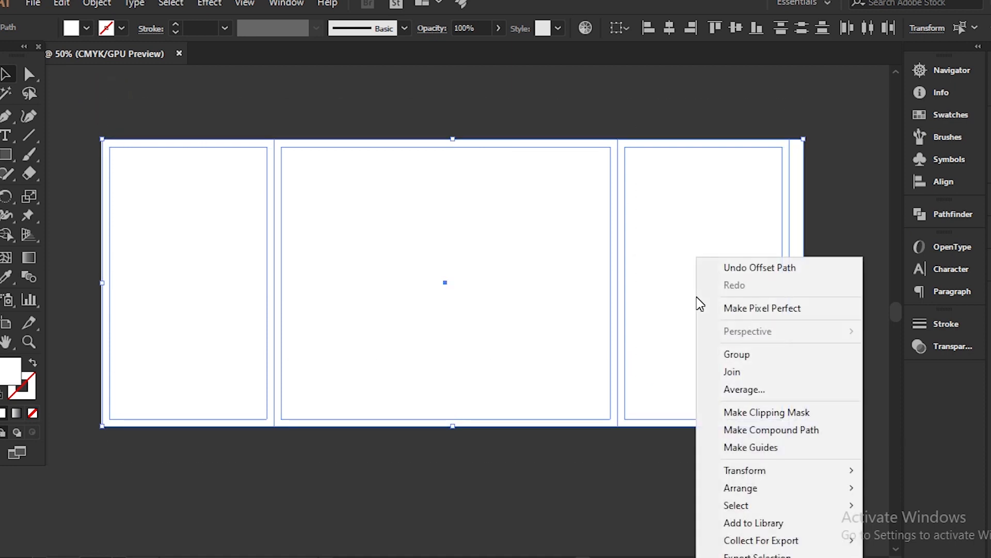
left_click(757, 447)
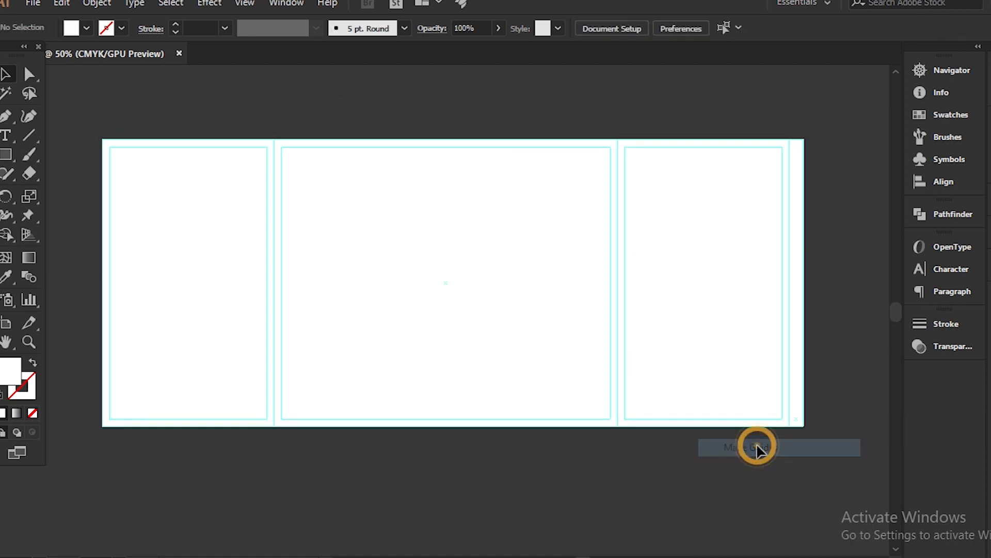
Rename the layer holding the guides as Guides.
key("F7")
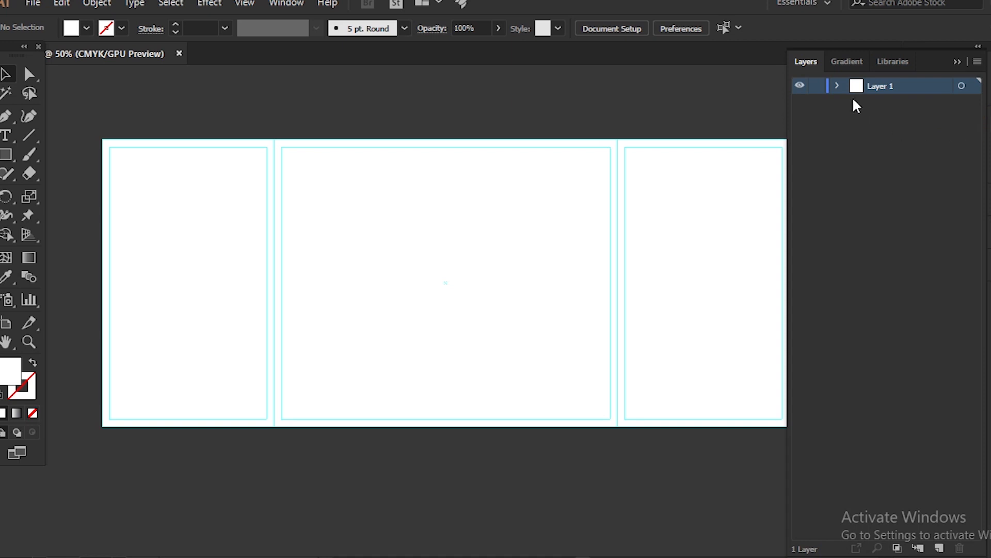
double_click(885, 85)
type("Guides")
key("Return")
Create a new layer named Design and place it below the Guides layer.
left_click(939, 547)
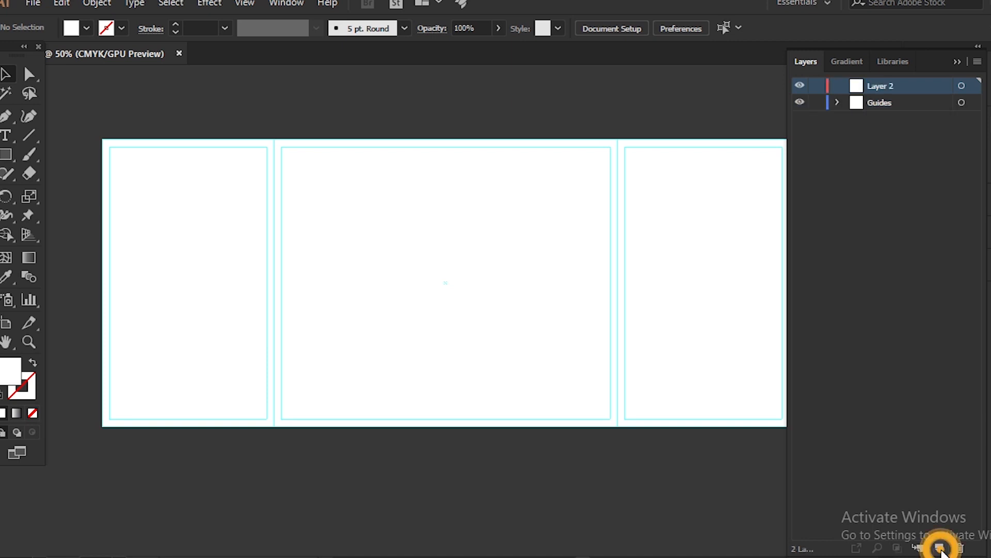
double_click(887, 88)
type("Desi")
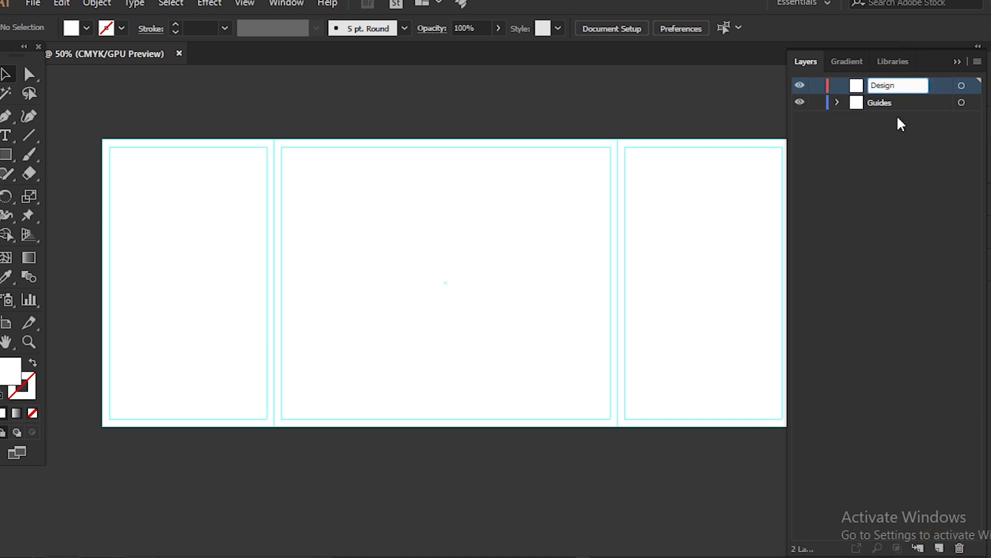
type("gn")
left_click(899, 138)
left_click(901, 87)
left_click(962, 87)
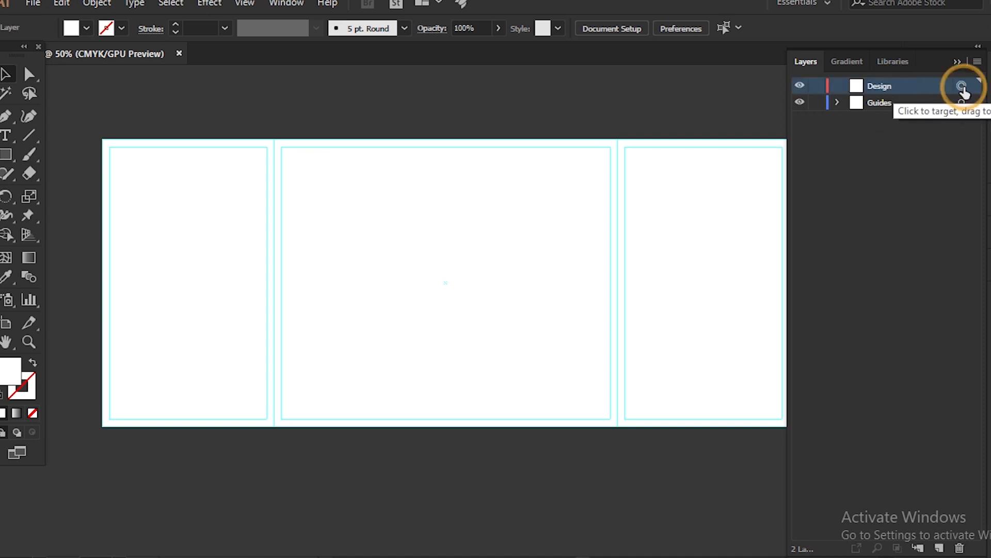
left_click_drag(929, 85, 912, 111)
left_click(903, 106)
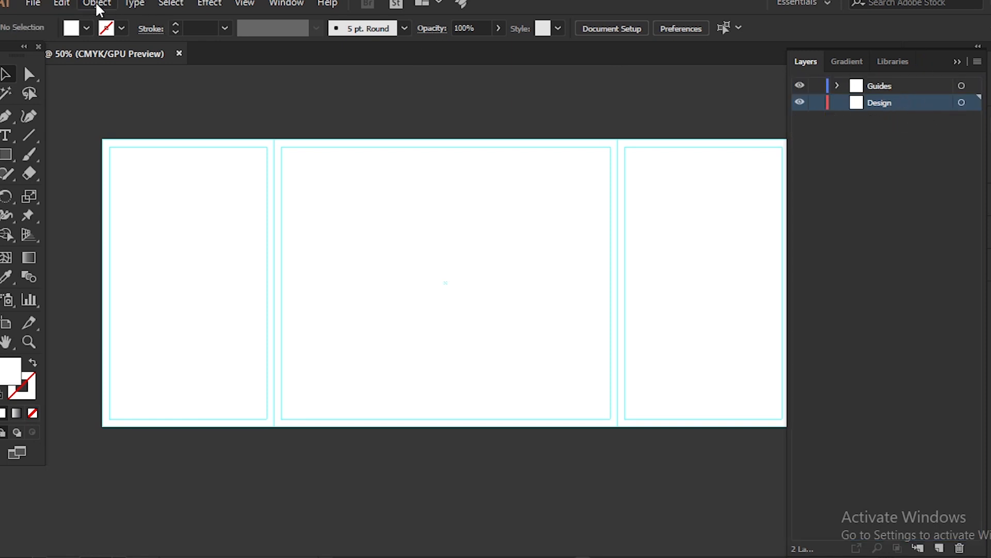
Paste the copied panels in back on the Design layer and unite them into one shape.
left_click(63, 4)
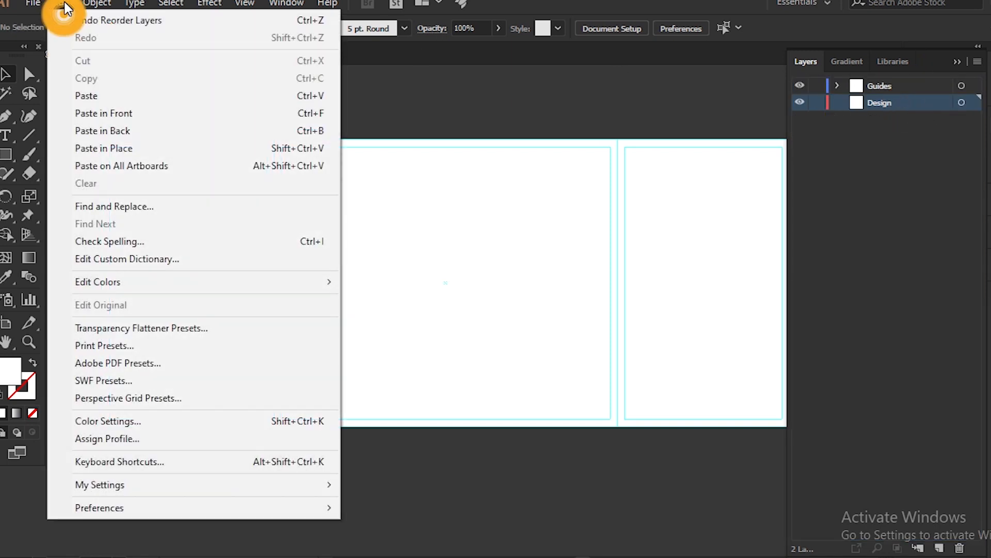
left_click(106, 131)
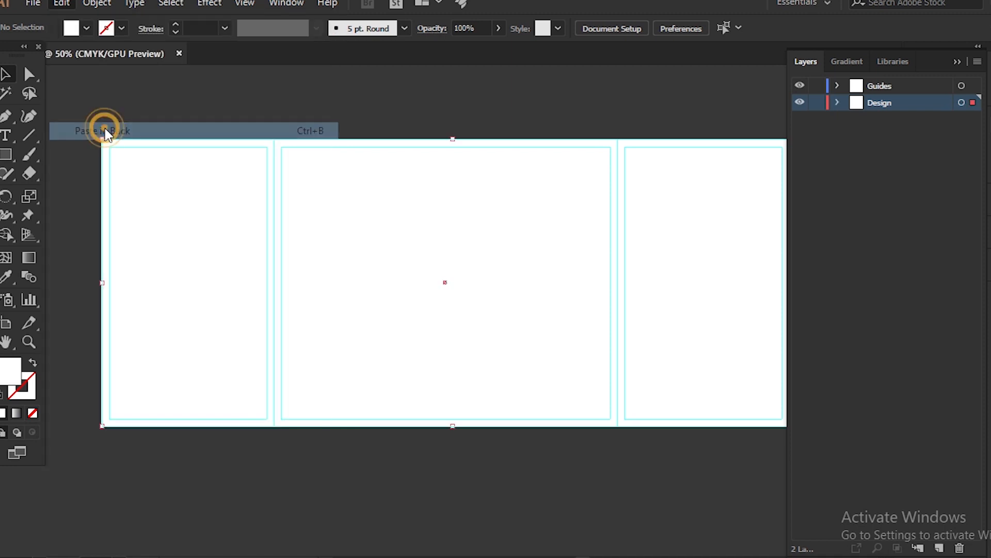
left_click(953, 63)
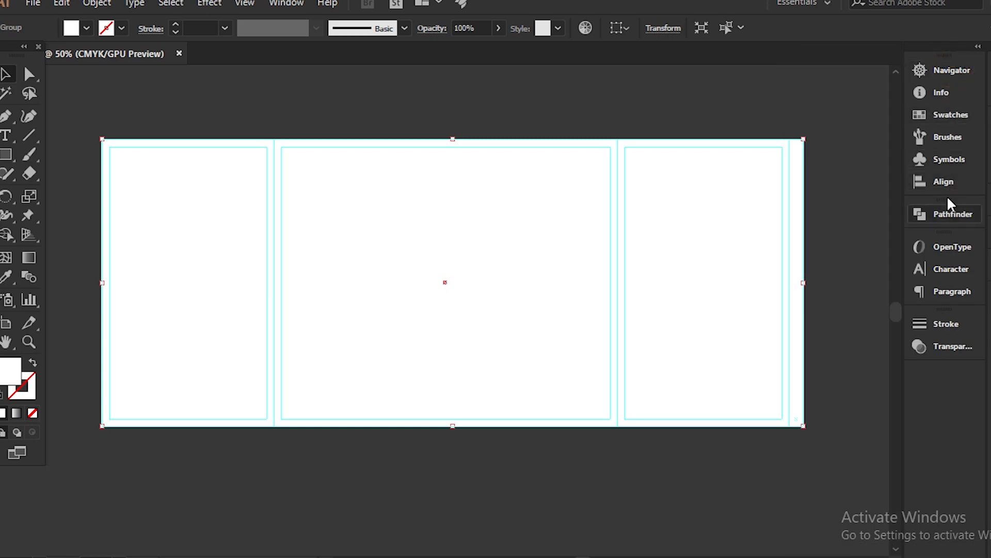
left_click(946, 217)
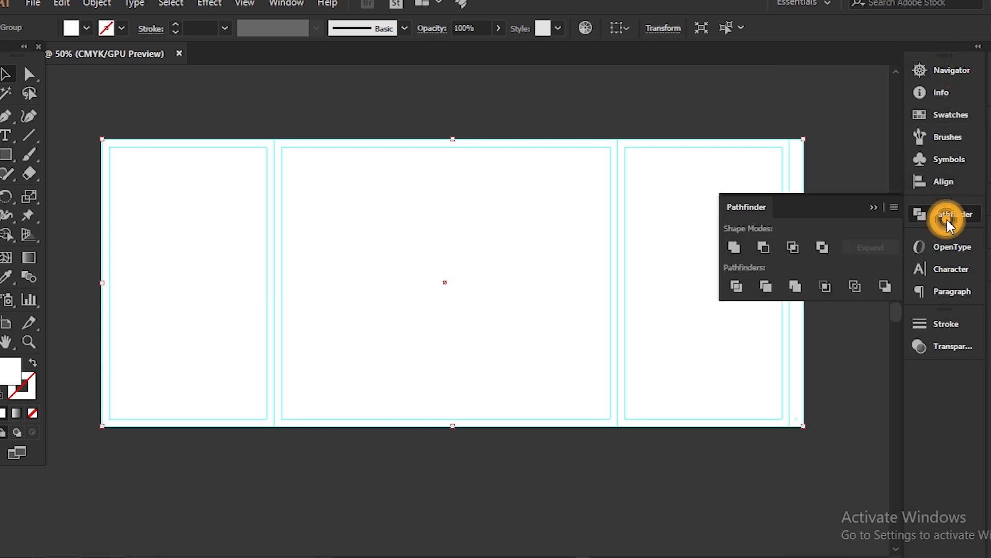
left_click(735, 245)
Lock the Guides layer and expand the Design layer's contents.
key("F7")
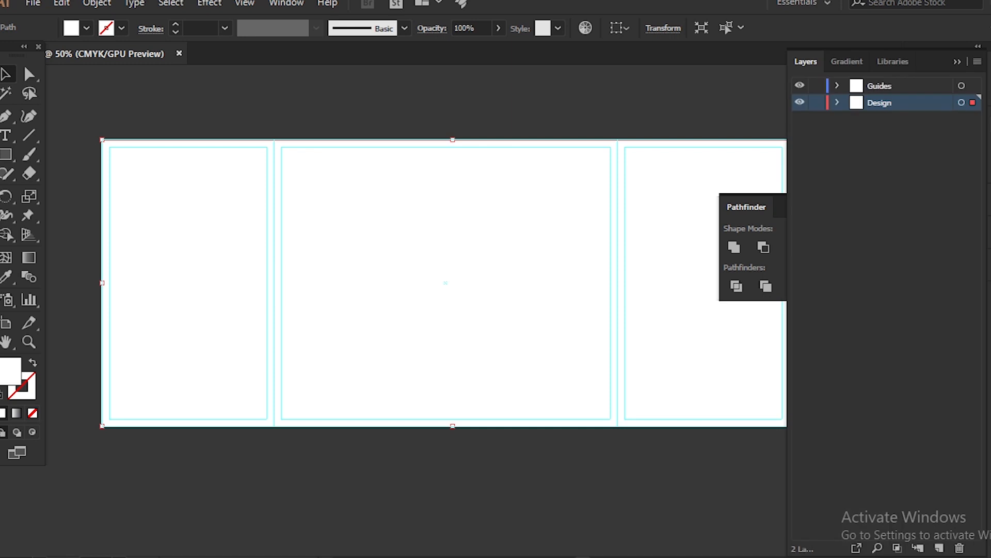
left_click(837, 85)
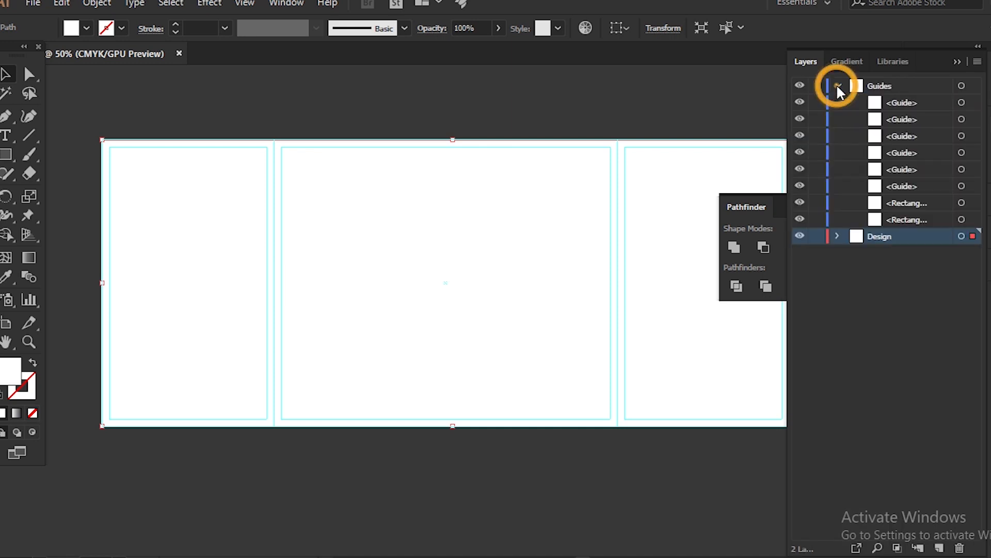
left_click(836, 85)
left_click(817, 86)
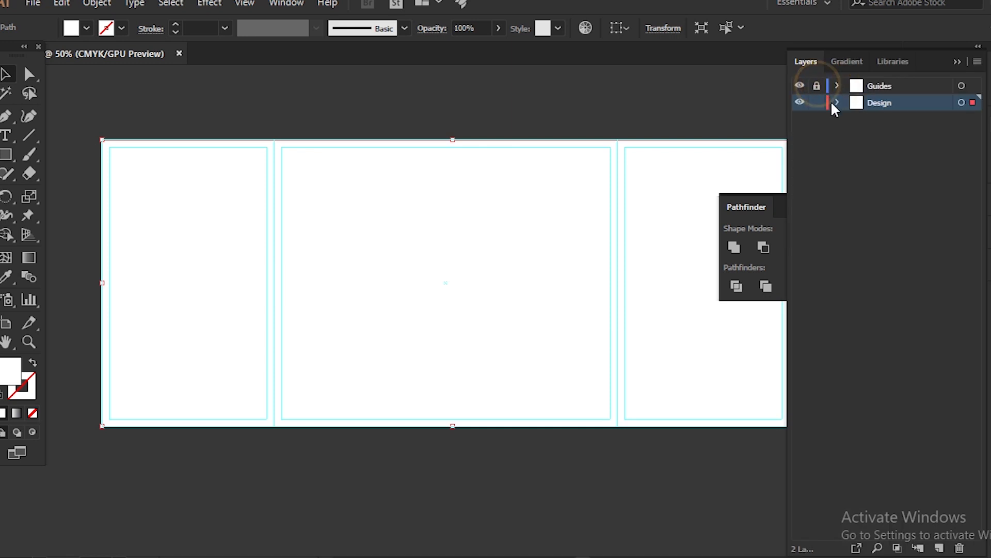
left_click(837, 102)
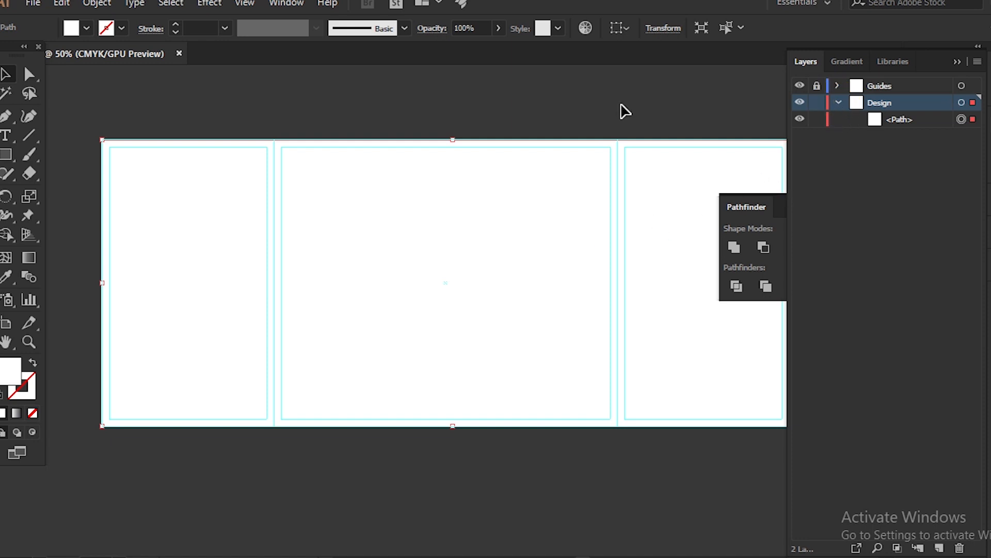
left_click(958, 61)
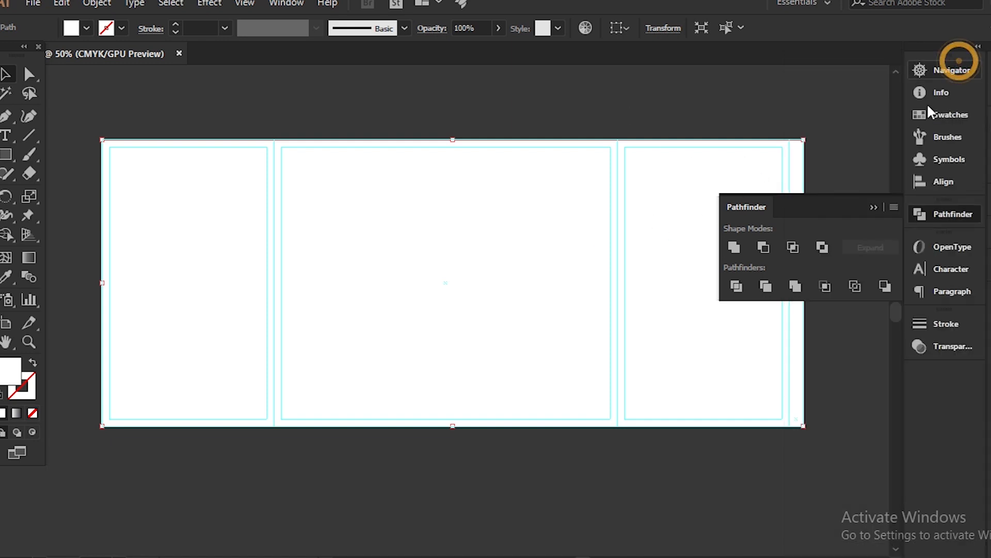
left_click(875, 208)
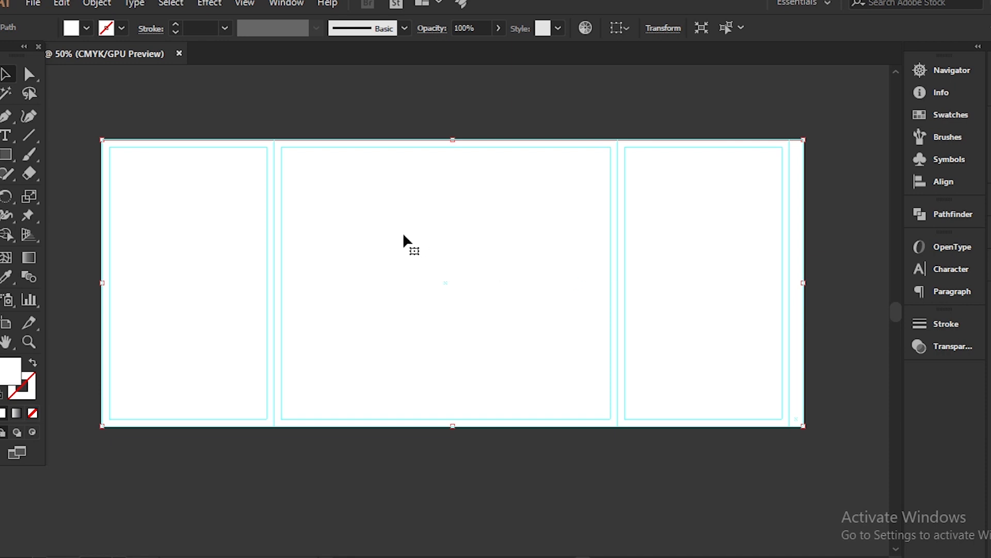
Copy the colour code 454546 from the Text2 note in Notepad and apply it as the united shape's fill.
key("alt+Tab")
left_click_drag(550, 222, 623, 219)
key("ctrl+c")
left_click(626, 119)
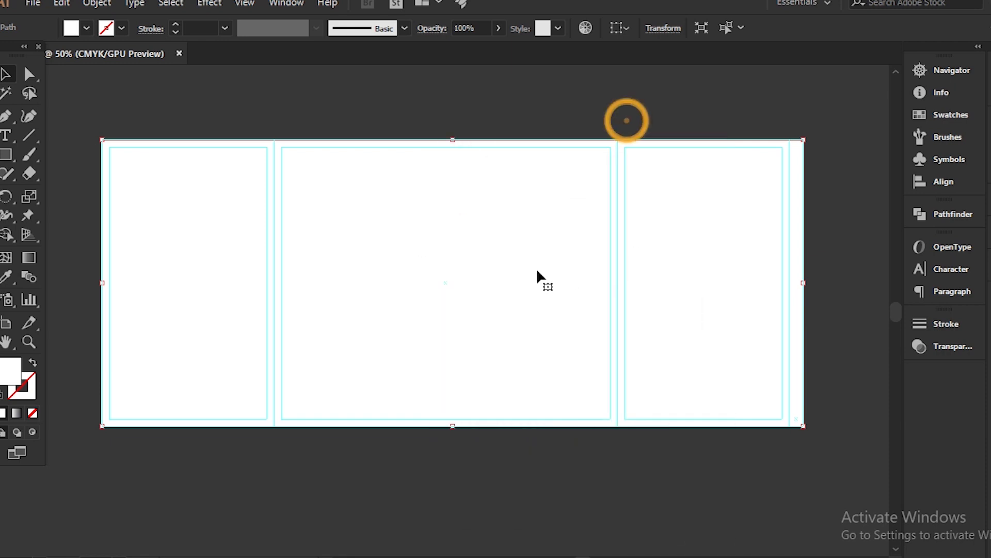
double_click(19, 382)
key("ctrl+v")
key("Return")
left_click(270, 137)
Draw a full-width rectangle over the lower half of the panels, with its lower edge on the artboard's bottom edge.
left_click(11, 155)
left_click(82, 155)
mouse_move(104, 420)
left_mouse_down()
mouse_move(460, 314)
mouse_move(779, 276)
mouse_move(804, 283)
left_mouse_up()
left_click(453, 422)
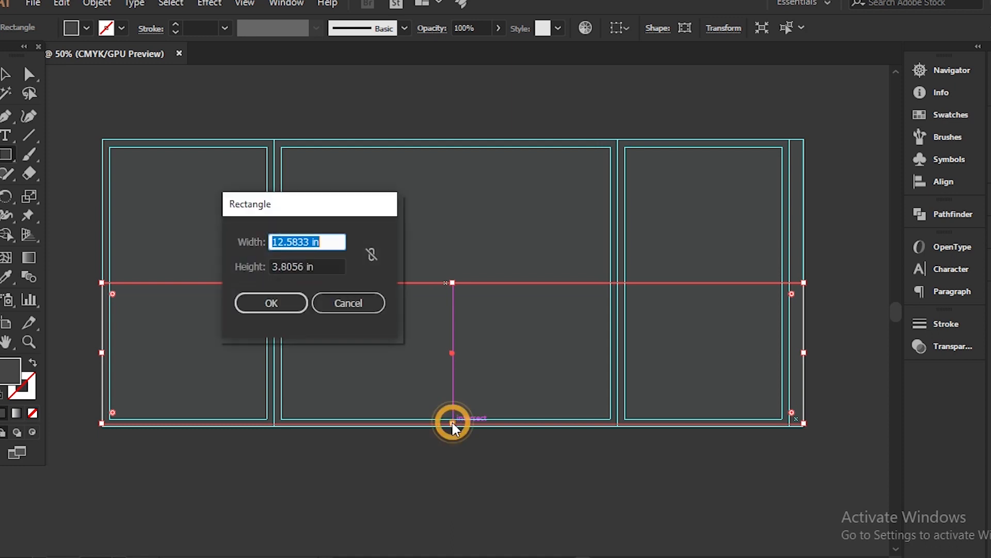
left_click(338, 305)
key("v")
left_click(454, 425)
Copy the colour code 85c441 from the Text2 note in Notepad and apply it as the lower rectangle's fill.
key("alt+Tab")
left_click_drag(529, 221, 492, 221)
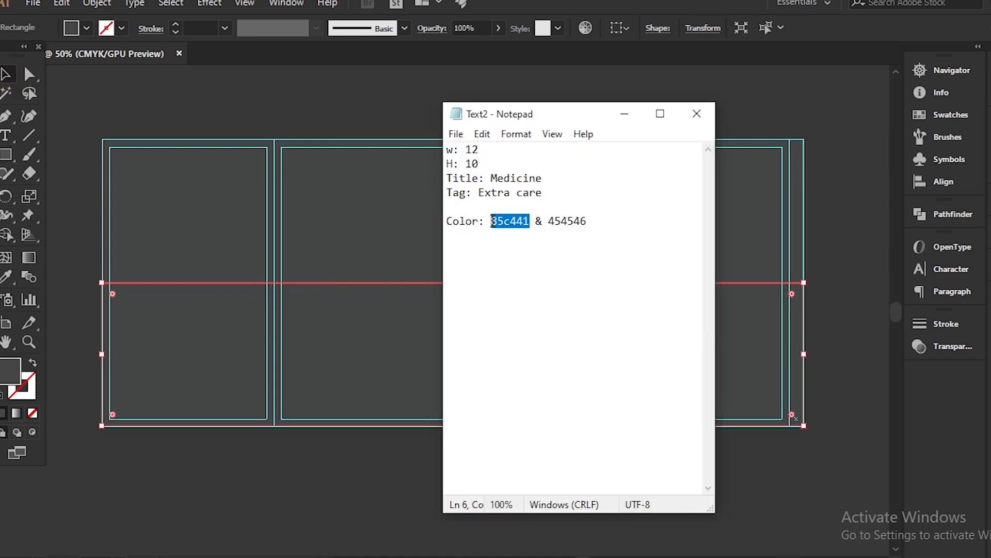
key("ctrl+c")
left_click(625, 117)
double_click(10, 371)
key("ctrl+v")
key("Return")
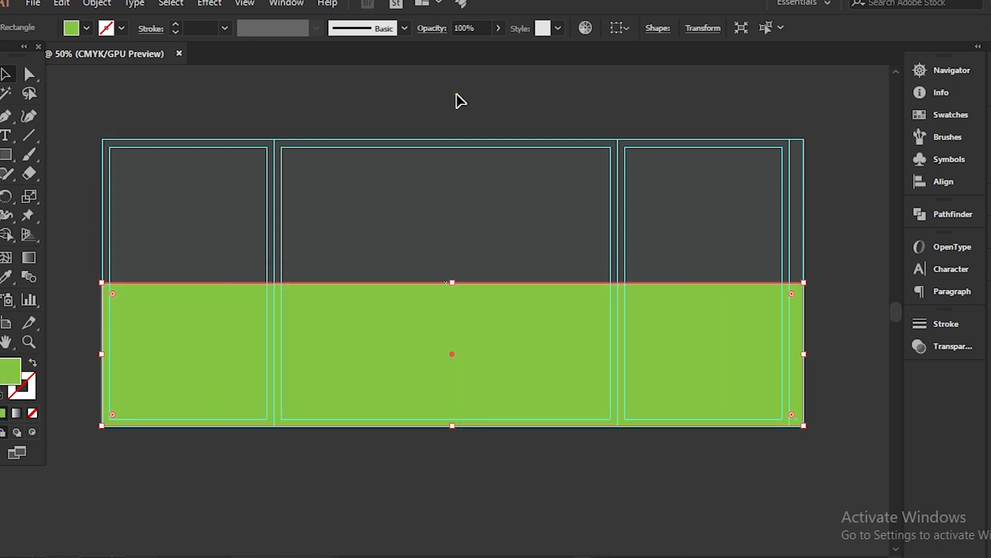
Draw a closed Pen shape over the middle panel from the artboard's top edge to the green rectangle, with a downward-curving lower edge.
left_click(105, 130)
left_click(8, 117)
left_click(274, 139)
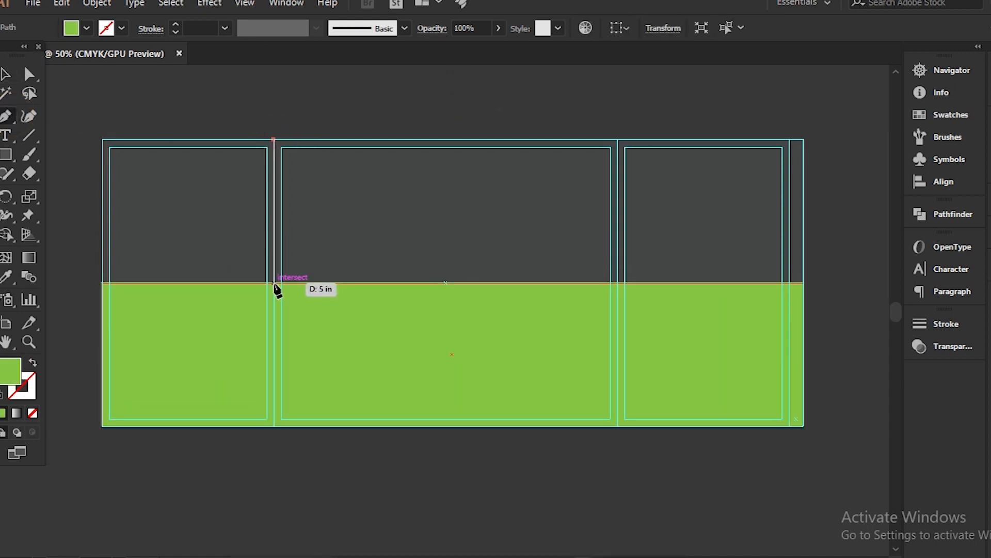
left_click(274, 283)
left_click_drag(618, 284, 791, 224)
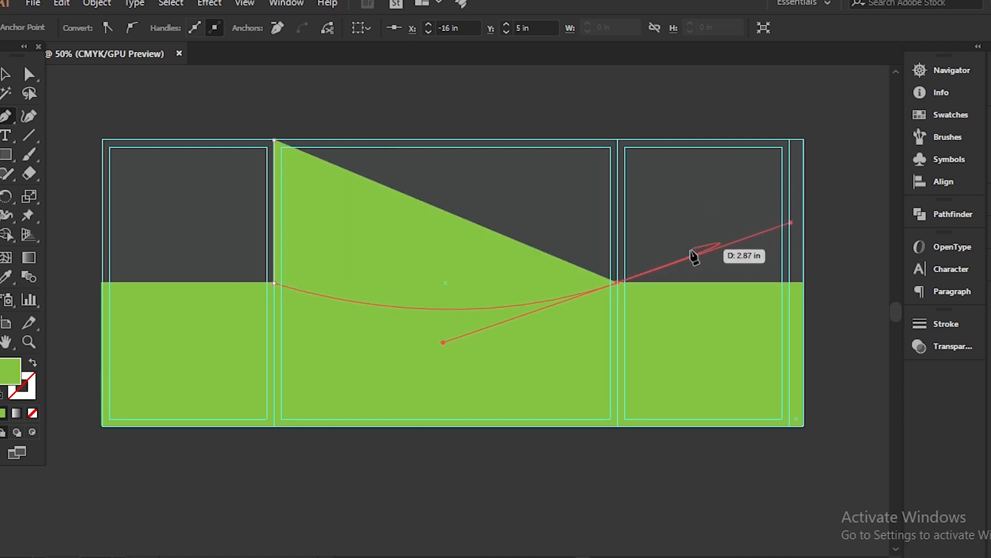
left_click(617, 283)
left_click(618, 139)
left_click(274, 140)
Fill the curved shape with the base's sampled dark grey and lock the artwork in the Design layer.
key("i")
left_click(210, 188)
left_click(6, 77)
left_click(370, 89)
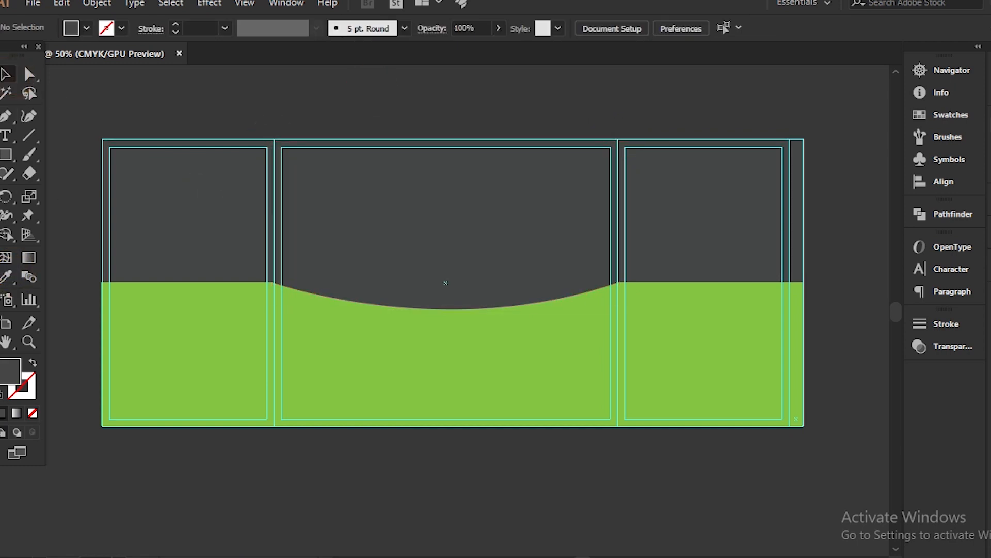
key("F7")
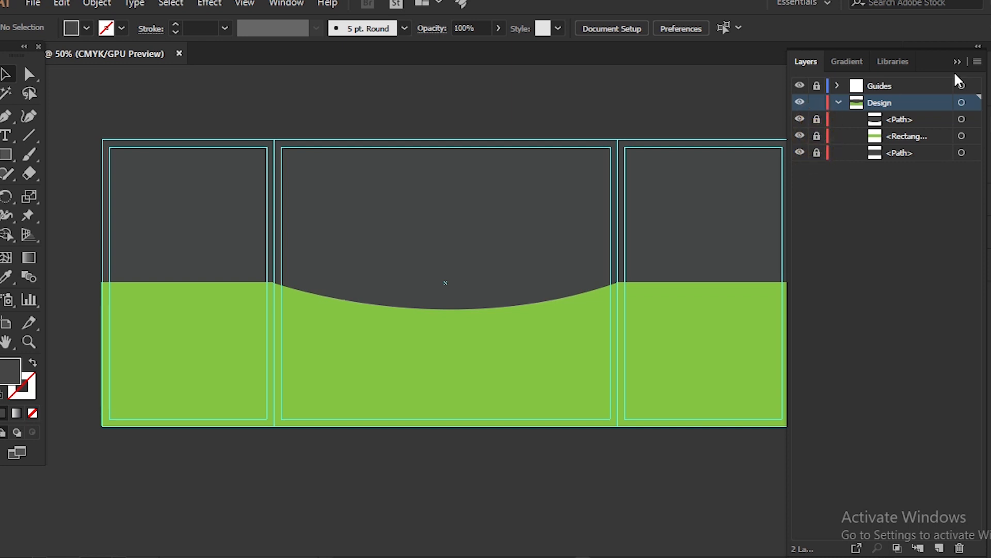
left_click(955, 63)
Copy the title Medicine from the Text2 note in Notepad and place it as MEDICINE text in the middle panel's upper area.
key("alt+Tab")
left_click_drag(547, 177, 489, 177)
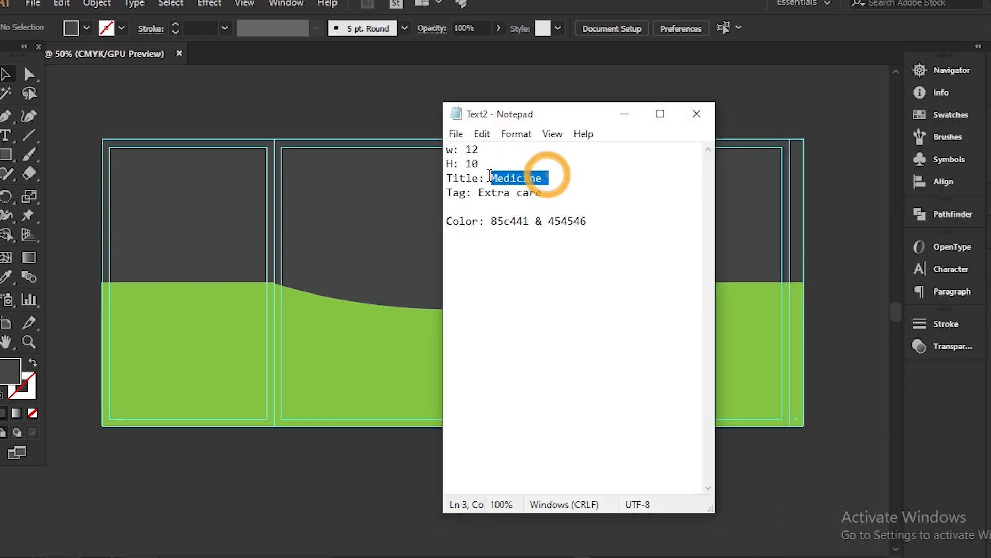
left_click(626, 116)
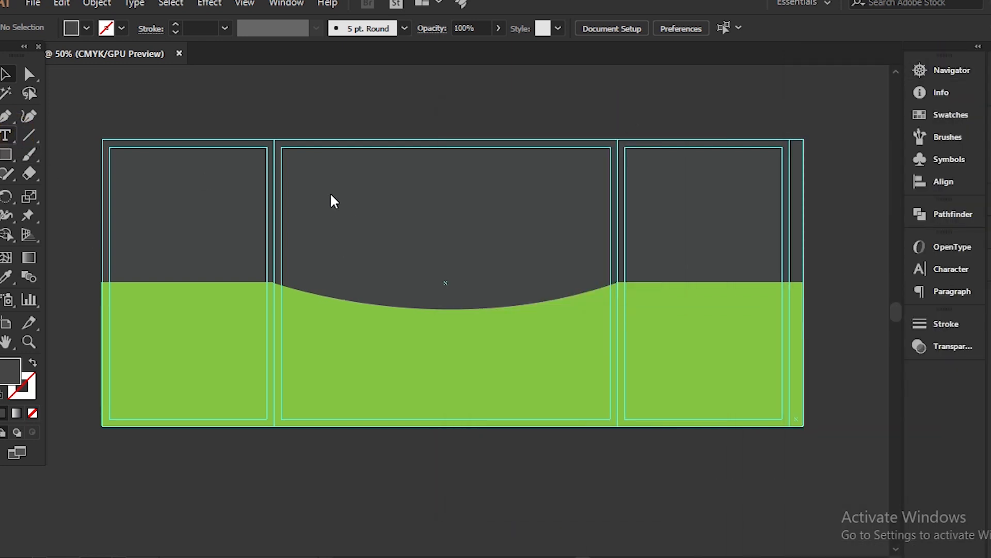
left_click(304, 187)
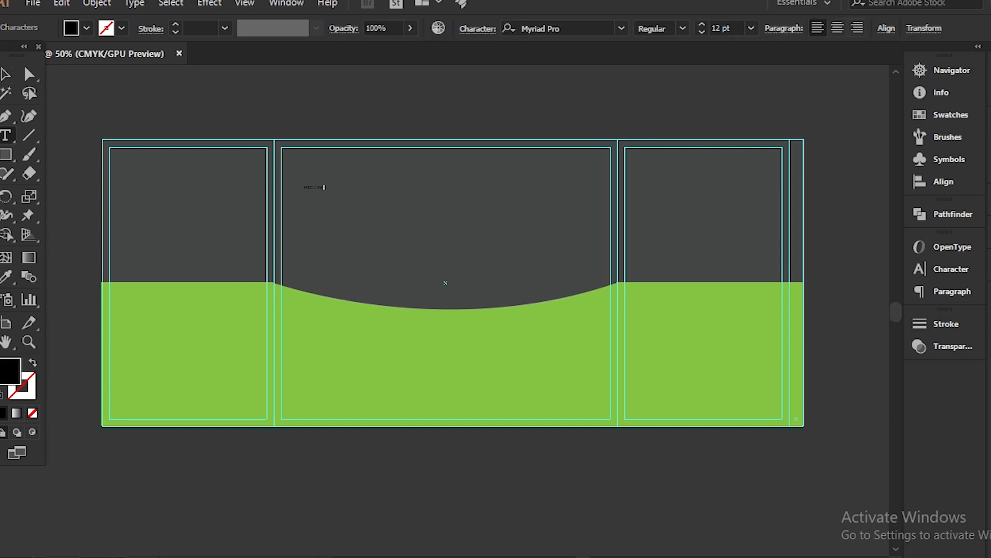
key("Escape")
Enlarge the MEDICINE title to about 128.64 pt in the upper middle panel and fill it with white.
left_click_drag(328, 187, 460, 256)
left_click_drag(381, 193, 475, 194)
left_click(86, 29)
left_click(22, 56)
left_click(77, 26)
Set the MEDICINE title's font to HeadlineNEWS and fit it at the upper part of the middle panel.
left_click(945, 268)
left_click(891, 263)
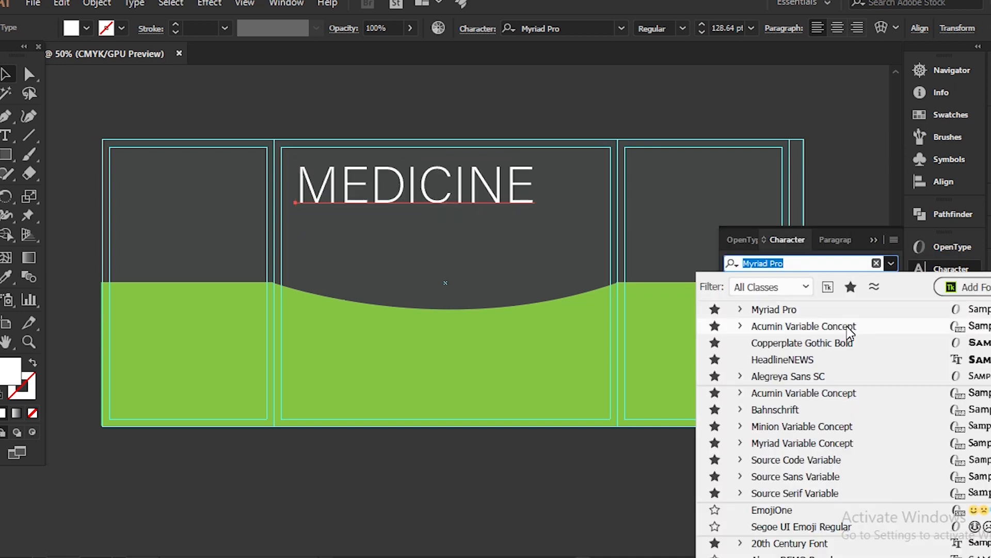
left_click(846, 360)
left_click_drag(599, 221, 502, 215)
left_click_drag(458, 173, 546, 195)
left_click(472, 241)
left_click(498, 186)
left_click(504, 239)
Copy the tag Extra care from the Text2 note in Notepad and paste it as text below the title.
left_click(768, 552)
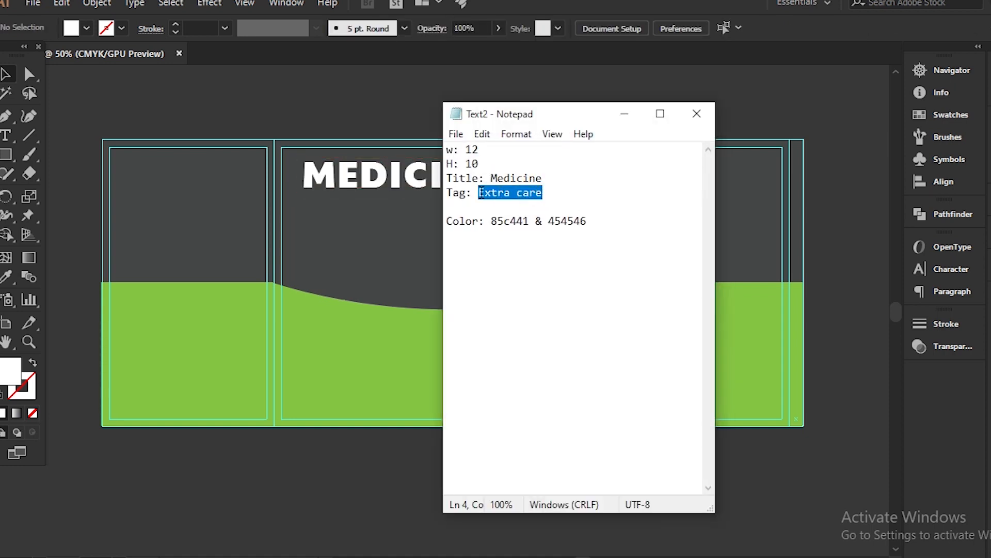
left_click(626, 109)
key("t")
left_click(374, 246)
key("ctrl+v")
key("Escape")
Scale the Extra care tagline to about 35 pt directly under the title and colour it with the sampled green.
left_click_drag(408, 243, 518, 265)
left_click_drag(443, 231, 392, 208)
left_click(7, 277)
left_click(369, 350)
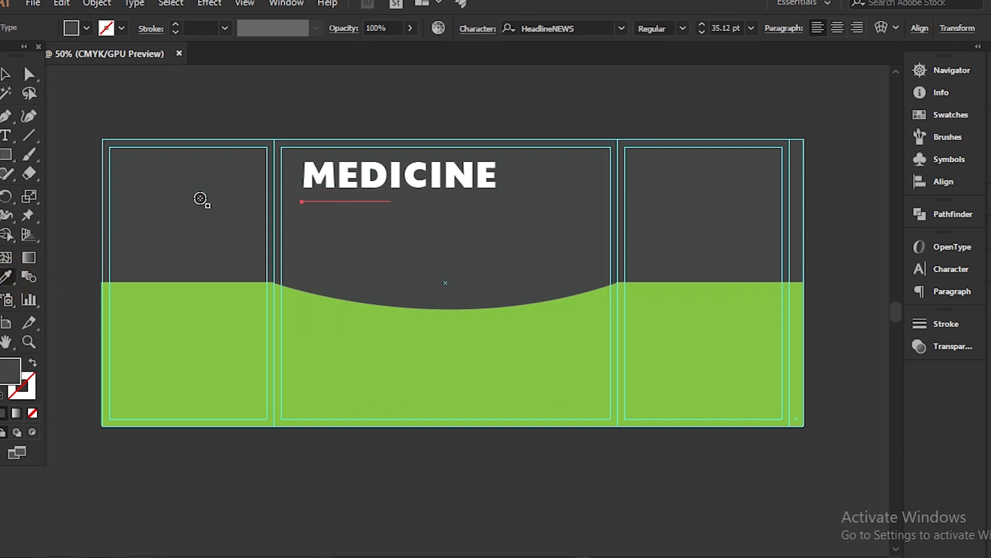
Widen the Extra care tagline's letter tracking until it spans the title's width.
left_click(945, 269)
left_click(841, 326)
left_click(841, 326)
left_click(841, 326)
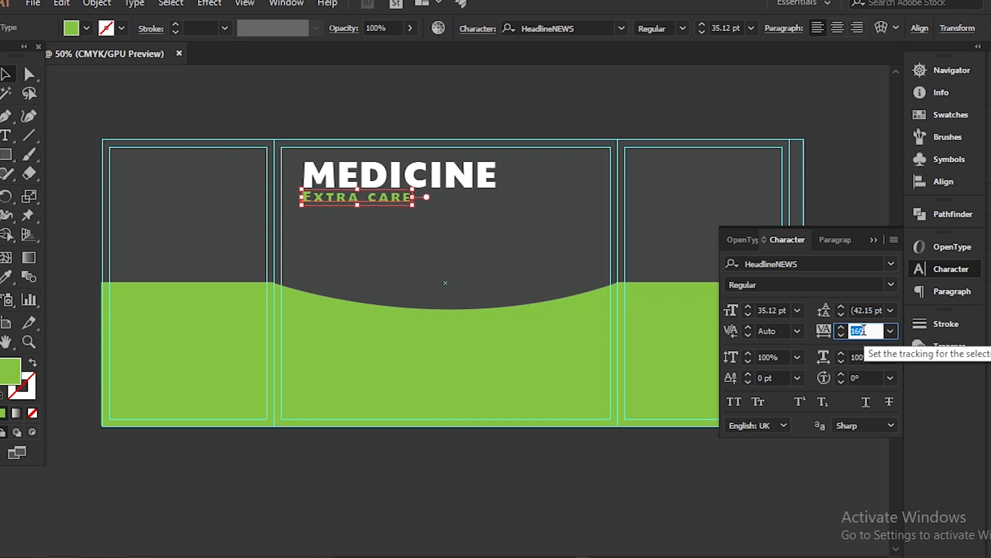
scroll(864, 332, "up", 5)
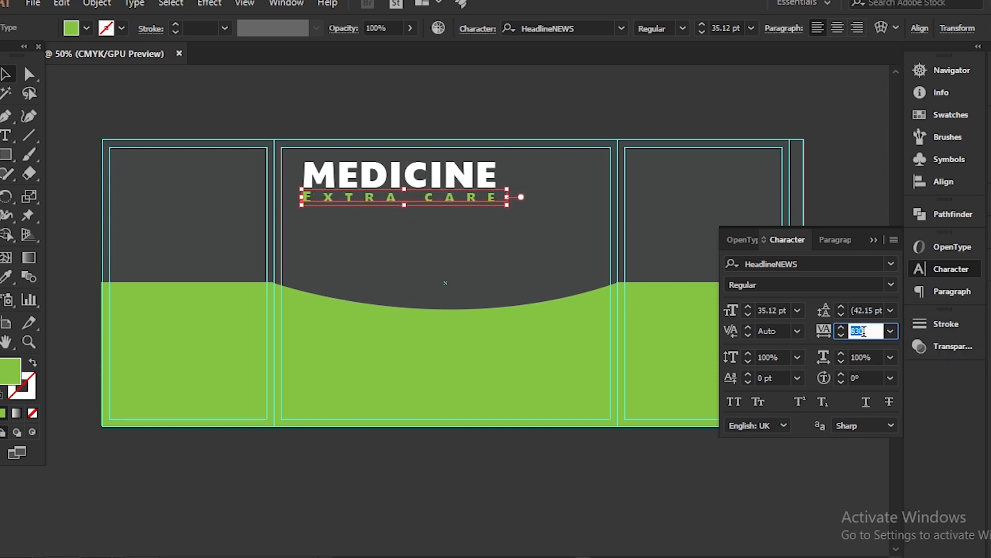
left_click(873, 239)
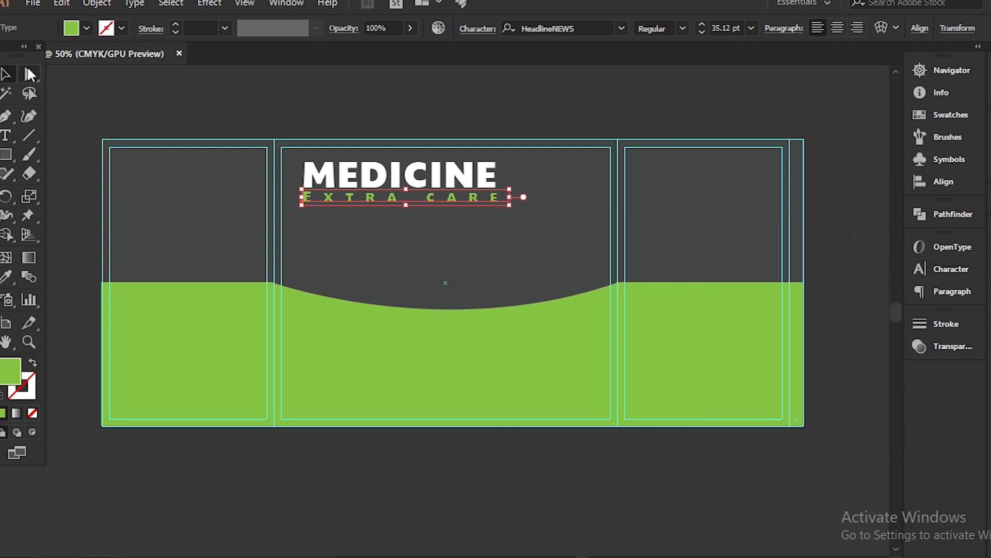
Draw a green bar over the tagline, as wide as the MEDICINE title.
left_click(5, 153)
left_click_drag(302, 189, 499, 206)
key("v")
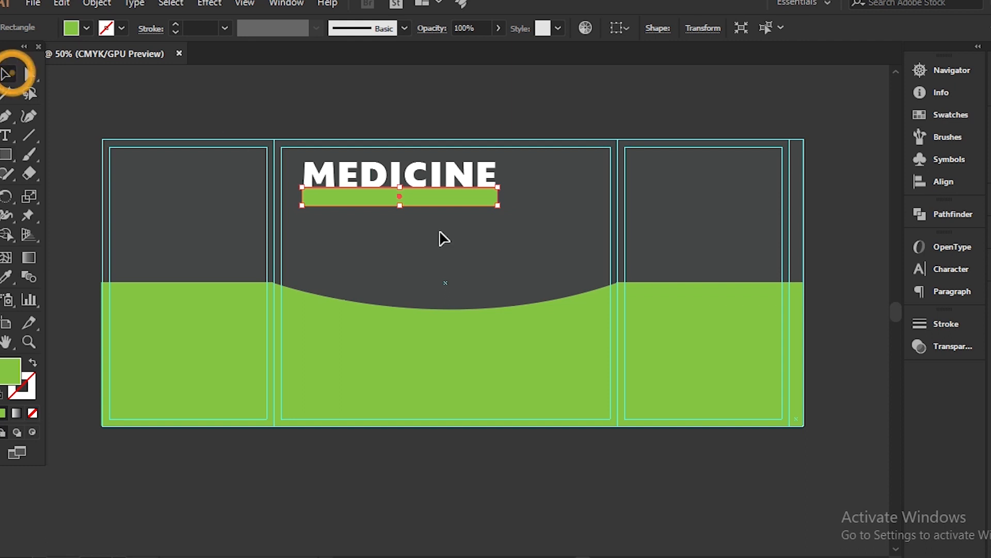
Send the green bar behind the Extra care tagline and recolour the tagline dark grey.
key("ctrl+[")
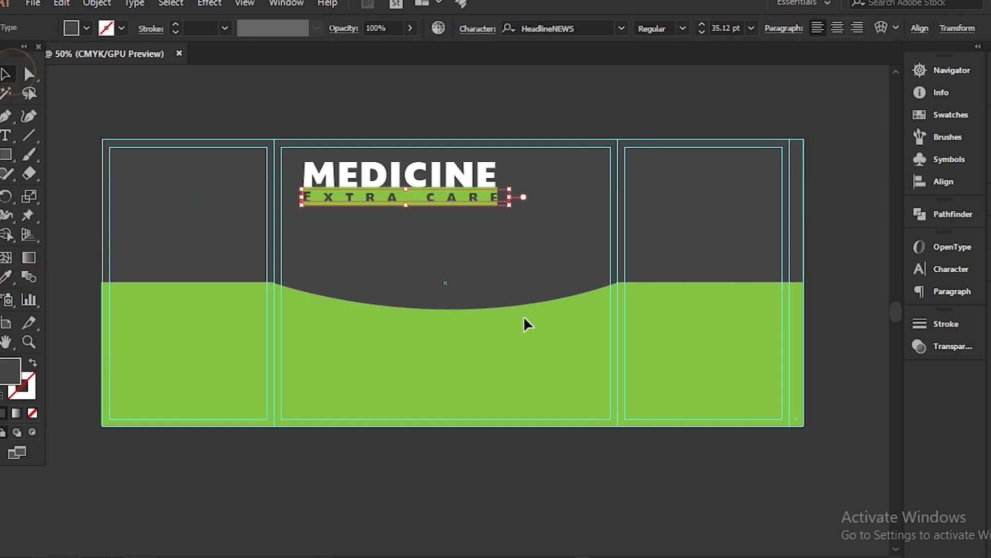
left_click(537, 245)
key("ctrl+equal")
scroll(531, 243, "up", 3)
key("ctrl+minus")
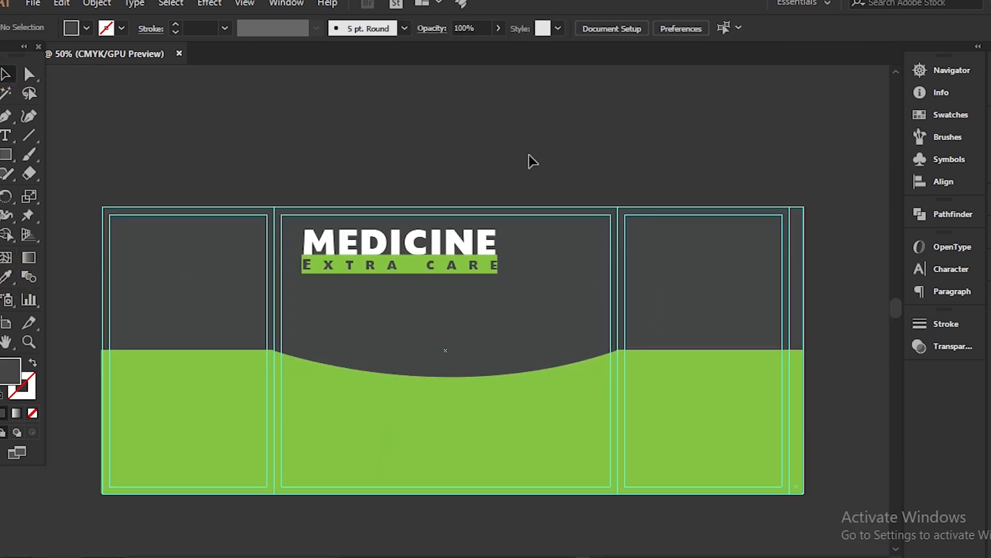
Lower the tagline and its green bar slightly below the title and tighten the tagline's tracking to fit the bar.
left_click_drag(443, 268, 443, 273)
left_click(453, 333)
key("ctrl+equal")
left_click(454, 256)
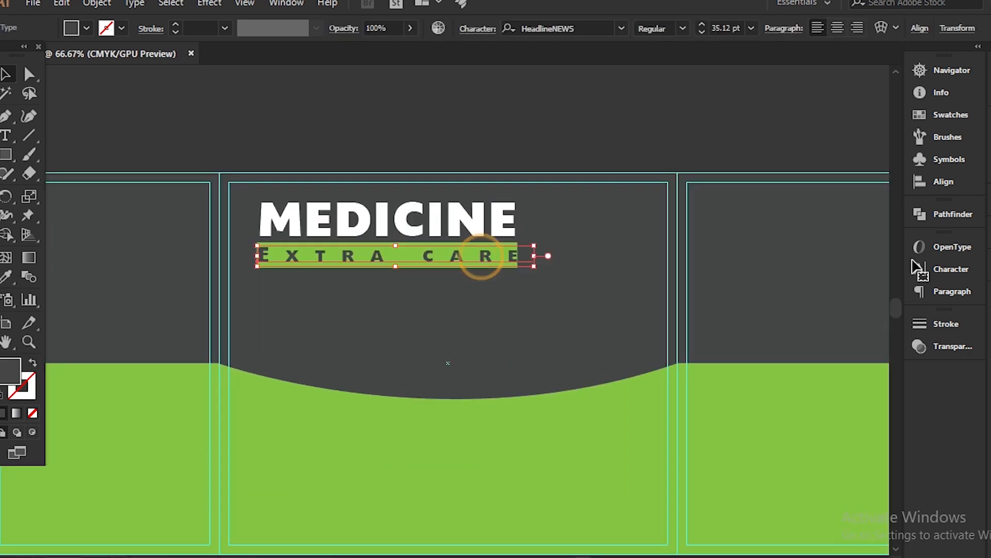
left_click(951, 268)
left_click(827, 333)
type("8")
key("BackSpace")
type("4")
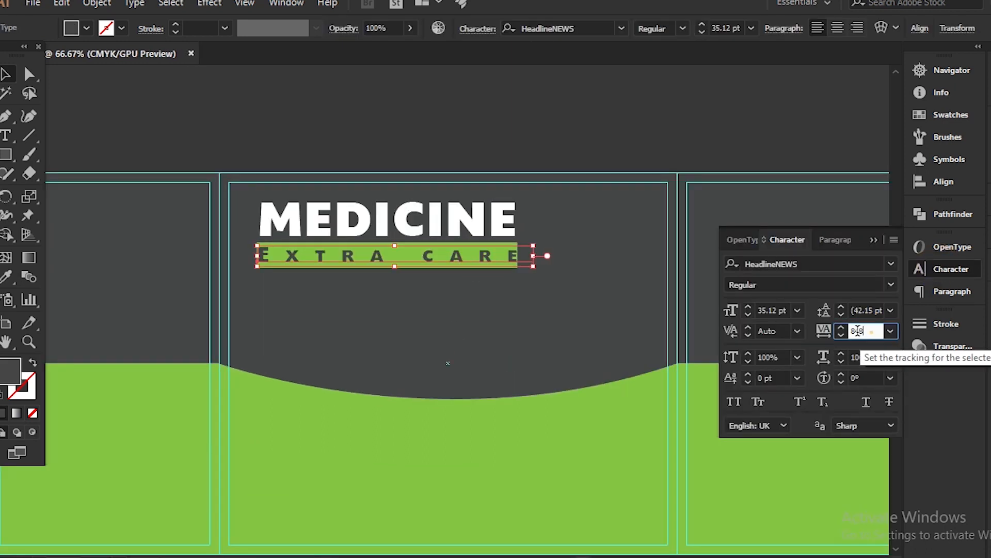
left_click(602, 108)
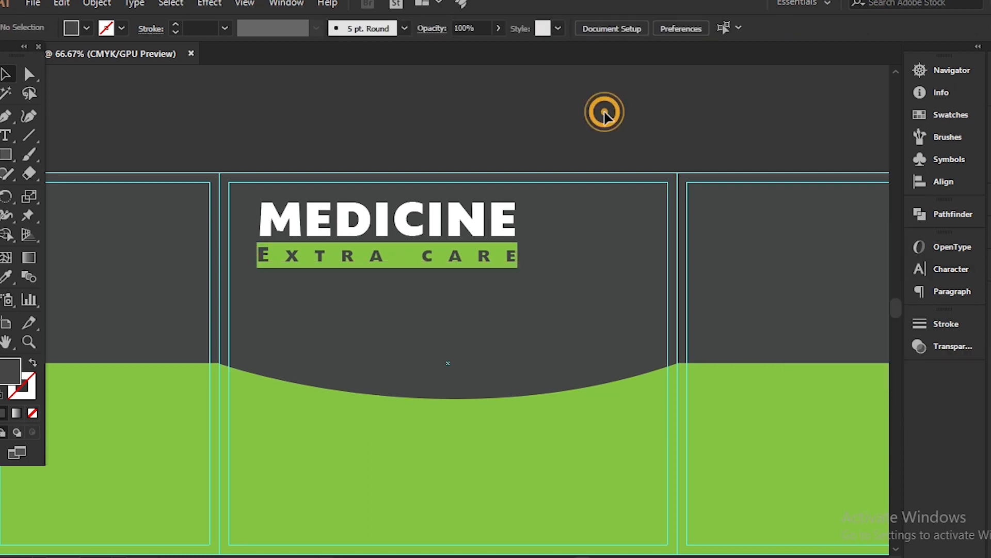
Draw a ribbon rectangle hanging from the artboard's top edge beside the title and fill it with the sampled green.
key("ctrl+minus")
scroll(593, 132, "down", 1)
left_click_drag(524, 169, 577, 240)
key("i")
left_click(358, 390)
Raise the ribbon's lower-right corner to slant its bottom edge and narrow the ribbon slightly.
left_click(12, 71)
left_click_drag(7, 76, 77, 72)
left_click_drag(577, 241, 578, 223)
left_click(7, 74)
left_click(61, 3)
left_click(67, 7)
left_click_drag(577, 204, 570, 204)
Try to duplicate the ribbon in place, recolour the copy white and shift its lower-right corner.
left_click(61, 5)
left_click(86, 75)
left_click(73, 5)
left_click(99, 130)
left_click(82, 29)
left_click(21, 52)
left_click(82, 29)
left_click(33, 76)
left_click(568, 222)
mouse_move(568, 222)
left_mouse_down()
mouse_move(580, 221)
mouse_move(568, 235)
left_mouse_up()
key("v")
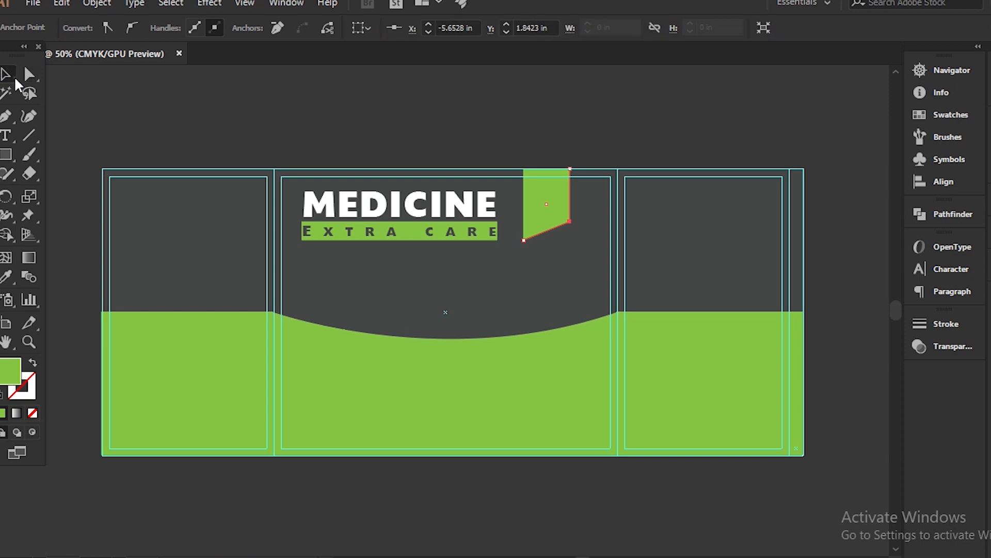
Delete the spare ribbon path from the Design layer.
key("F7")
left_click(961, 136)
left_click(905, 136)
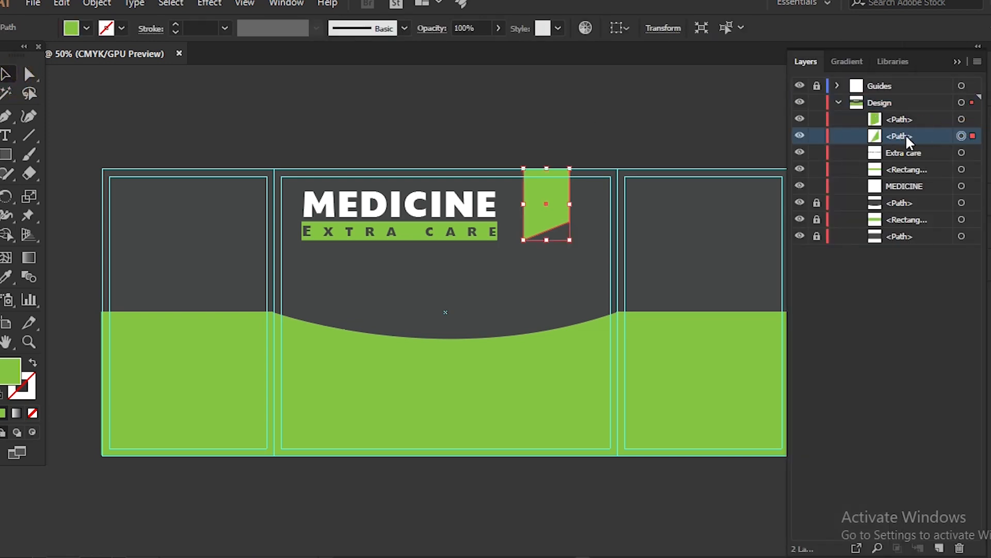
key("Delete")
Paste a copy of the green ribbon directly behind it and fill the copy with white.
left_click(961, 120)
key("ctrl+c")
key("ctrl+b")
left_click(86, 28)
left_click(20, 54)
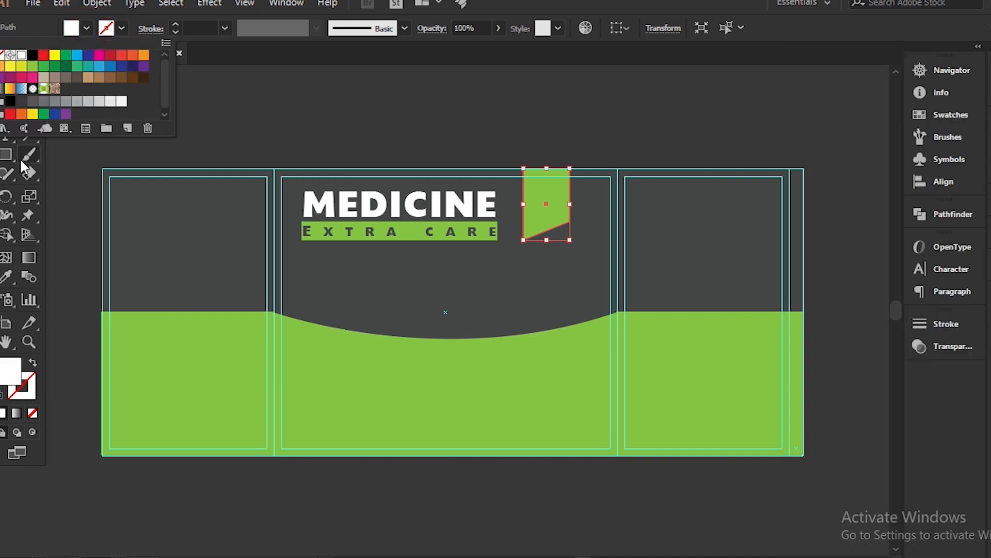
Lower the white copy's lower-right corner to form a thin white fold beneath the ribbon's slanted edge.
key("Escape")
key("a")
left_click_drag(570, 224, 569, 228)
left_click(5, 73)
left_click(564, 395)
Add the text LOGO in the middle panel below the tagline and set its tracking to 0.
key("ctrl+equal")
key("t")
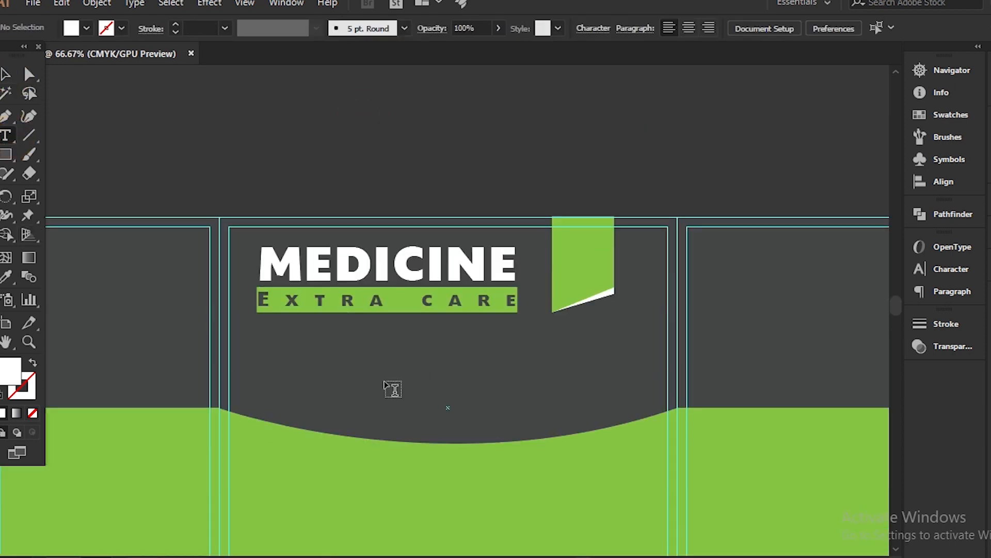
left_click(384, 380)
left_click(6, 75)
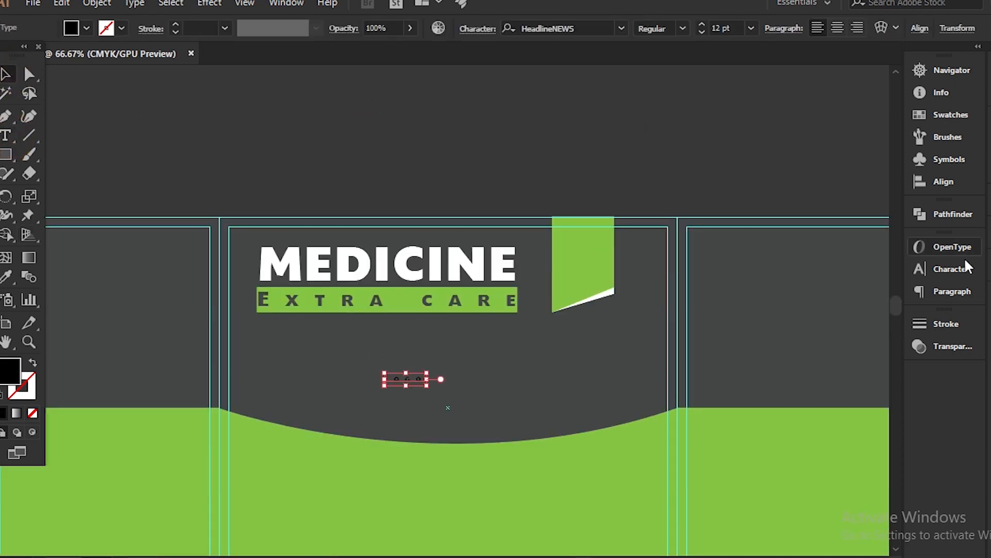
left_click(951, 268)
left_click(890, 310)
left_click(891, 331)
left_click(893, 117)
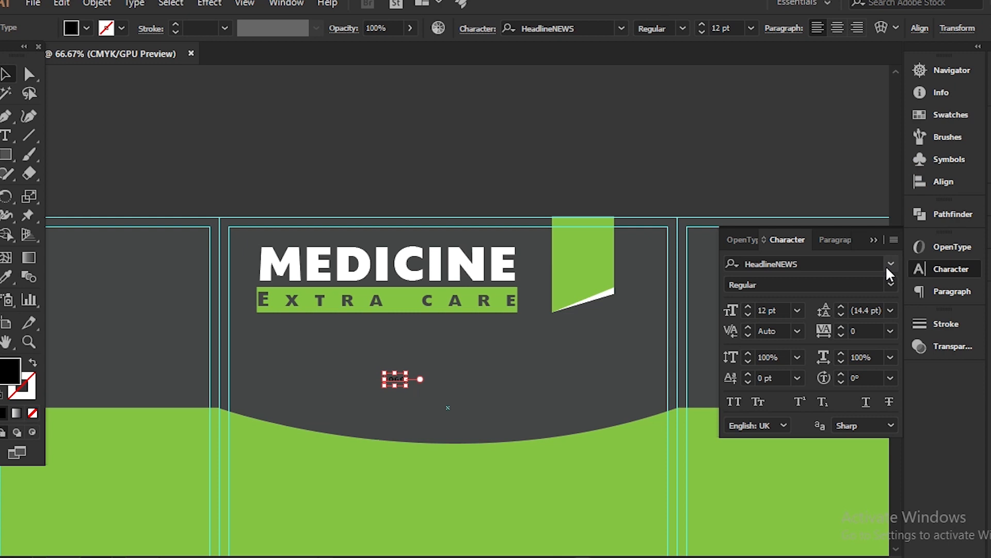
Set the LOGO text's font to Acumin Variable Concept and fill it with white.
left_click(886, 264)
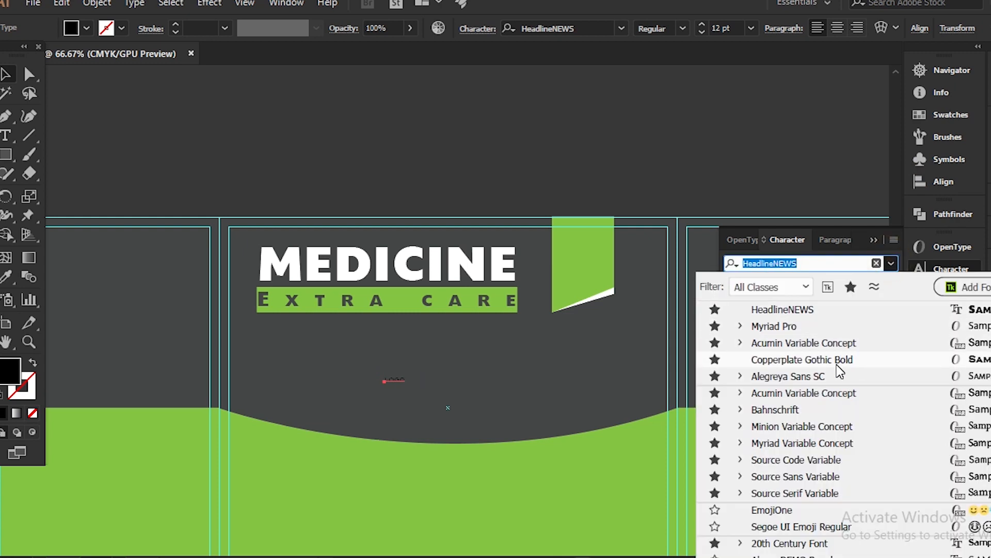
left_click(826, 392)
left_click(7, 277)
left_click(78, 28)
left_click(23, 52)
left_click(85, 30)
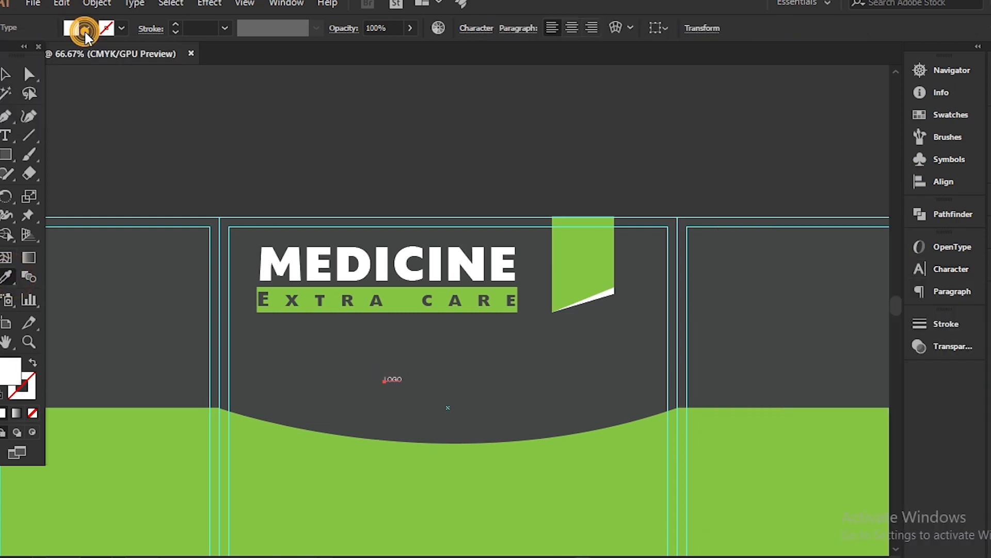
Place the LOGO text on the green ribbon at about 26 pt and give it a bold condensed style.
left_click_drag(412, 388, 593, 262)
left_click(959, 269)
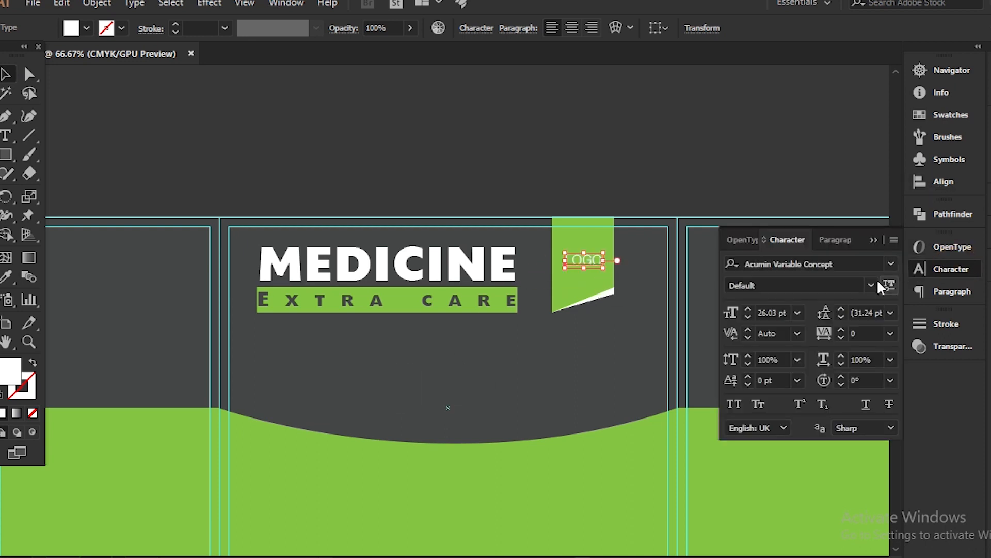
left_click(873, 283)
left_click(814, 188)
left_click_drag(574, 260, 588, 263)
left_click(604, 195)
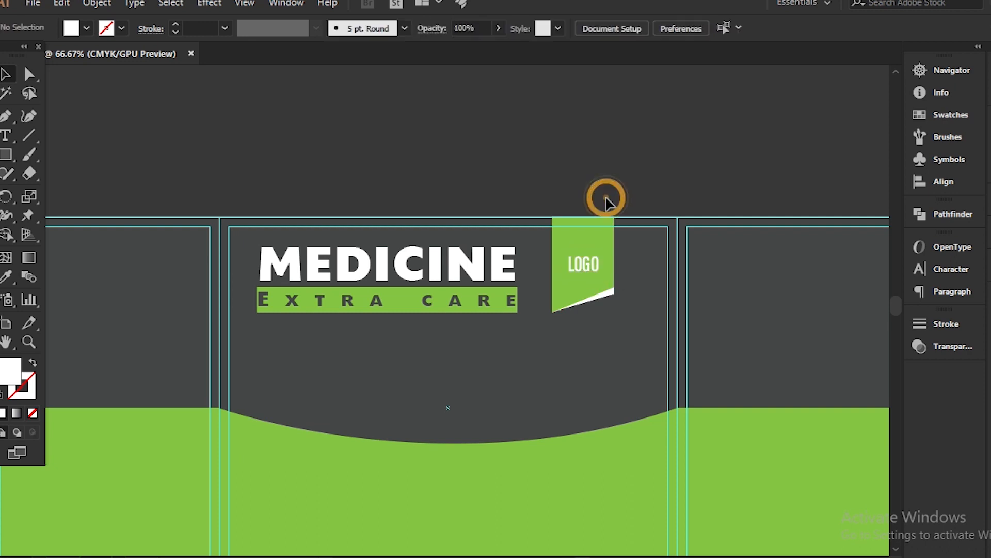
Draw a white circle about 3.44 in wide below the ribbon, touching the middle panel's right fold line.
key("ctrl+minus")
scroll(604, 205, "down", 1)
mouse_move(6, 154)
left_mouse_down()
mouse_move(57, 209)
mouse_move(57, 192)
left_mouse_up()
mouse_move(572, 290)
left_mouse_down()
mouse_move(531, 248)
mouse_move(607, 364)
mouse_move(565, 302)
left_mouse_up()
key("v")
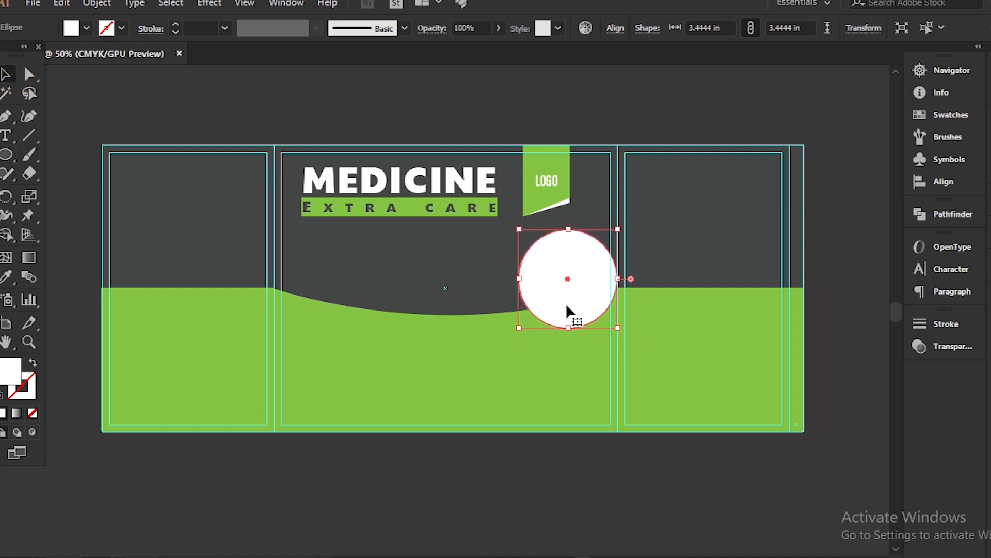
left_click_drag(566, 304, 566, 304)
Enlarge the white circle slightly from its upper-left corner.
left_click(615, 115)
left_click(566, 269)
left_click_drag(519, 229, 511, 222)
left_click(620, 85)
Add the two-line text 100% PURE in the middle panel and fill it with the design's green.
key("ctrl+plus")
scroll(602, 129, "up", 2)
left_click(32, 3)
key("Escape")
key("t")
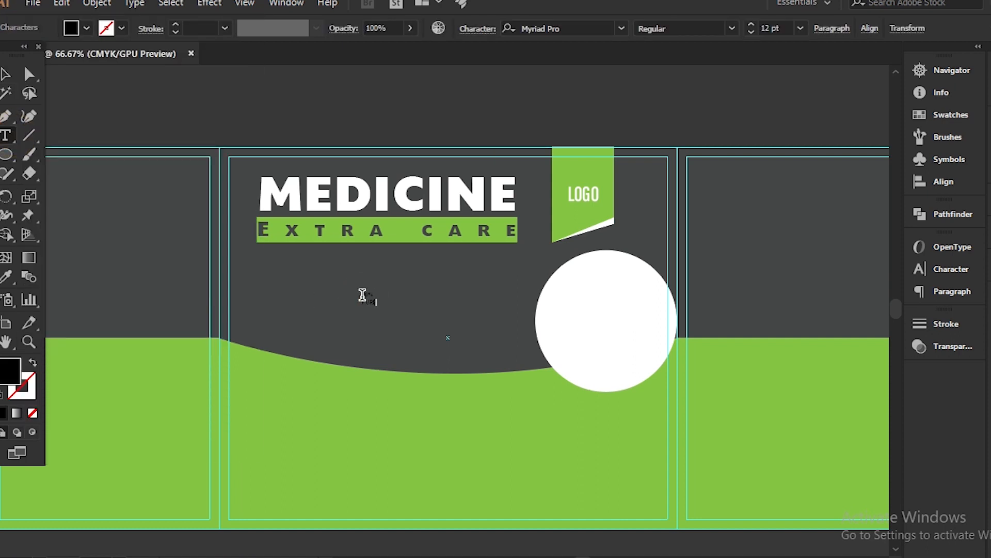
left_click(5, 75)
left_click(73, 29)
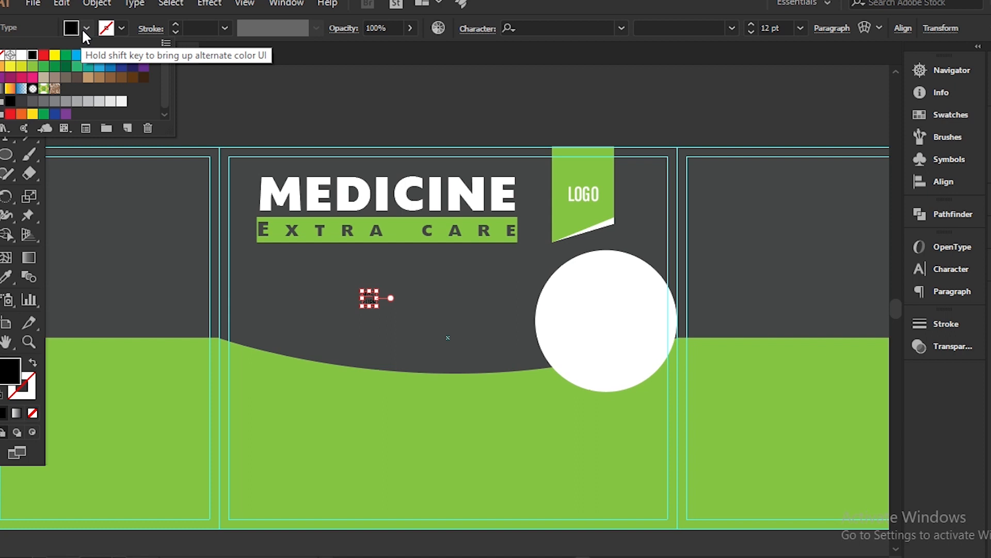
left_click(81, 28)
Place the centred 100% PURE text on the white circle at about 54 pt with its leading set to 45 pt.
left_click(951, 291)
left_click_drag(378, 307, 615, 333)
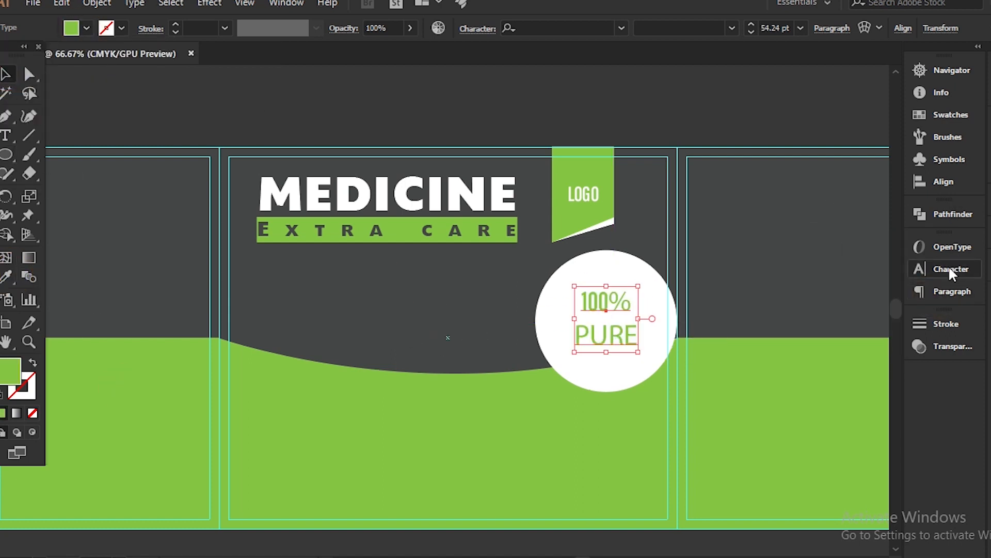
left_click(949, 267)
left_click(841, 314)
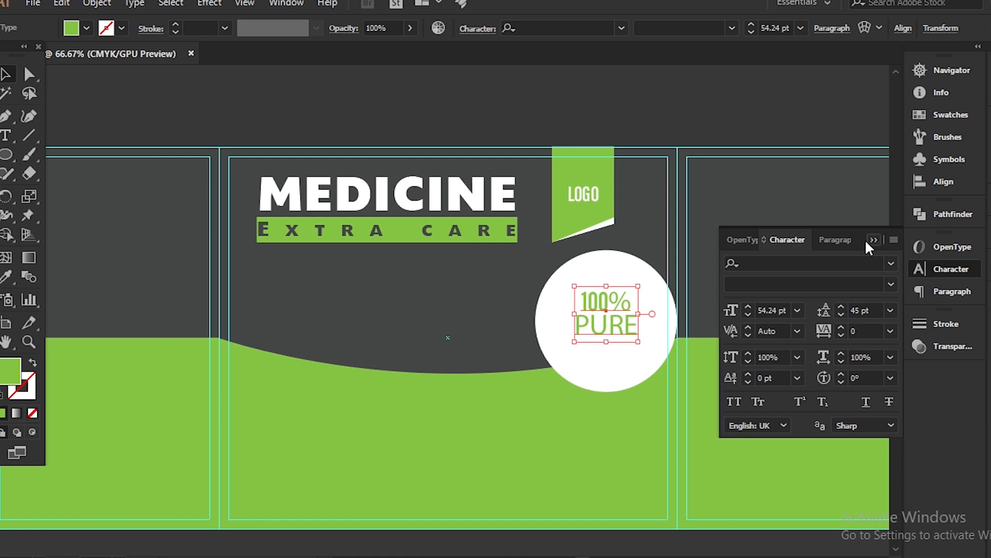
left_click(938, 266)
left_click(642, 255)
left_click(693, 325)
Set the 100% PURE text to Acumin Variable Concept Regular and move it slightly down within the white circle.
left_click(618, 312)
left_click(941, 270)
left_click(890, 266)
left_click(892, 267)
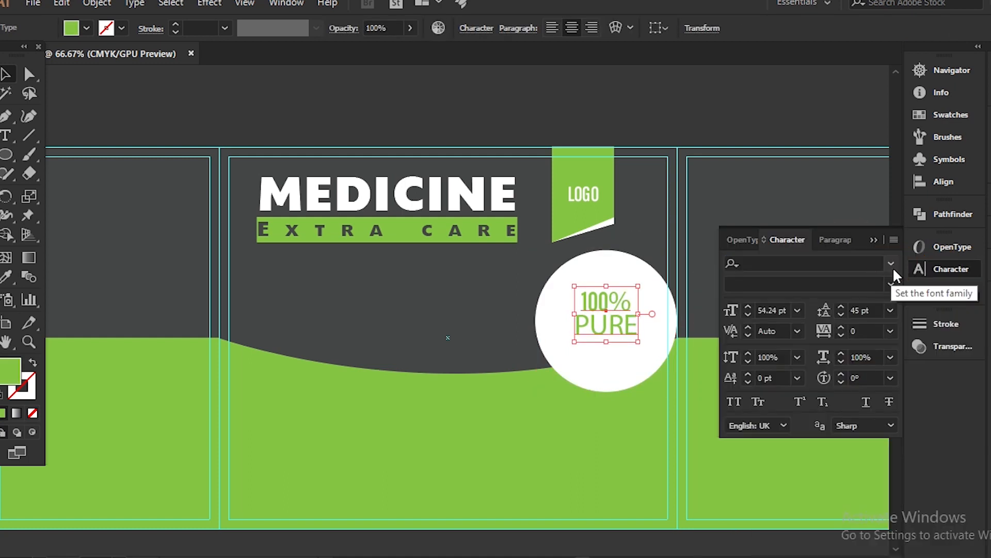
left_click(891, 264)
left_click(841, 308)
left_click(891, 284)
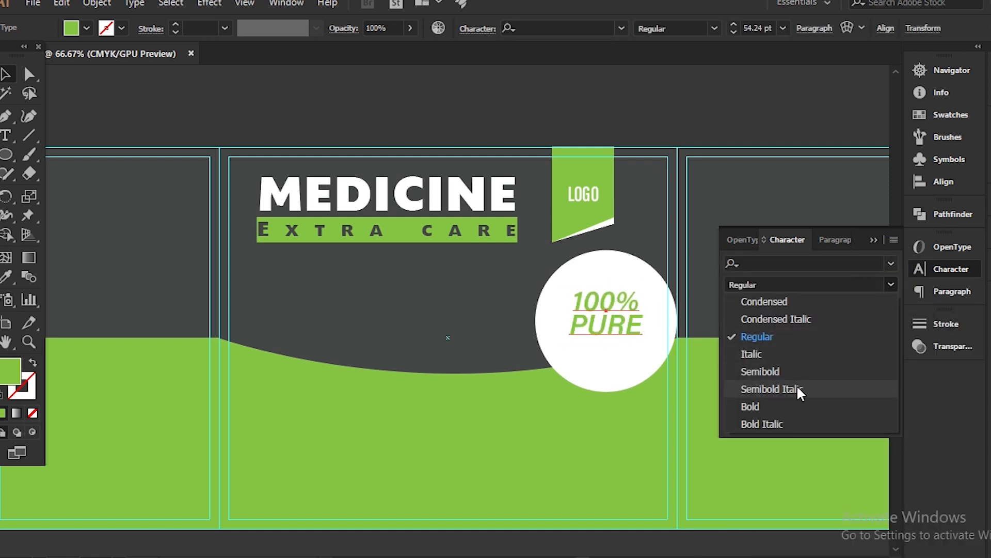
left_click(757, 336)
left_click(617, 317)
left_click_drag(621, 319, 619, 323)
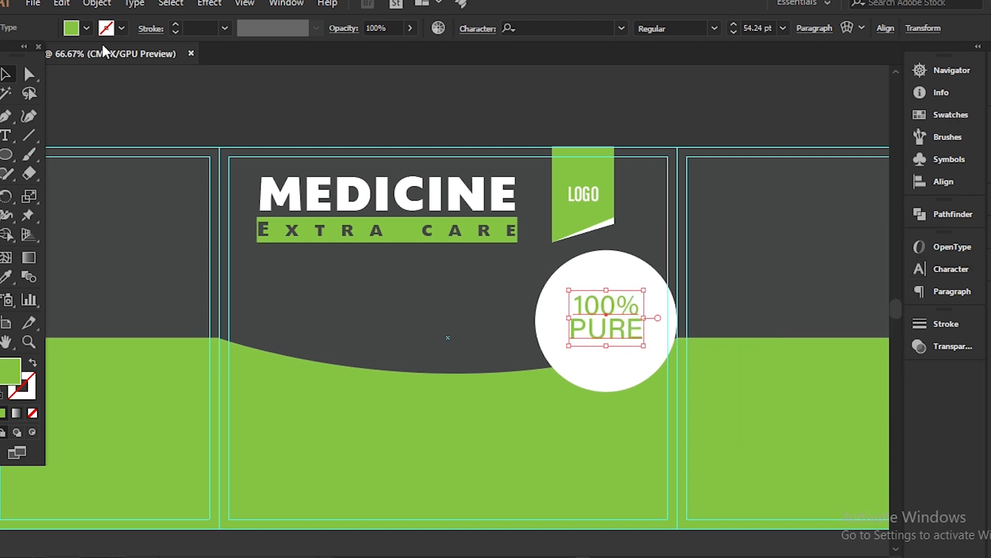
Place the pills image from the New folder pictures as a linked file in the design.
left_click(33, 3)
left_click(90, 259)
scroll(226, 163, "down", 10)
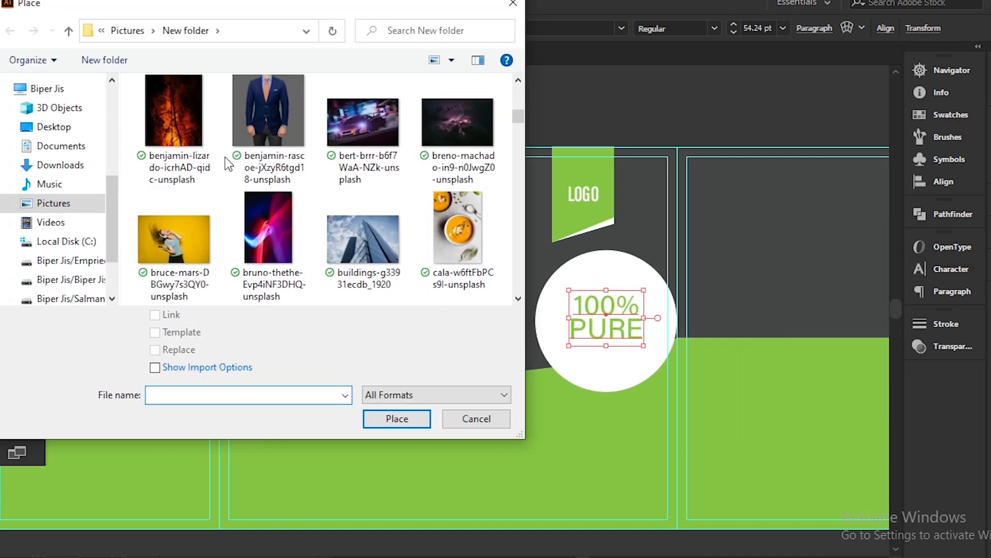
scroll(226, 163, "down", 15)
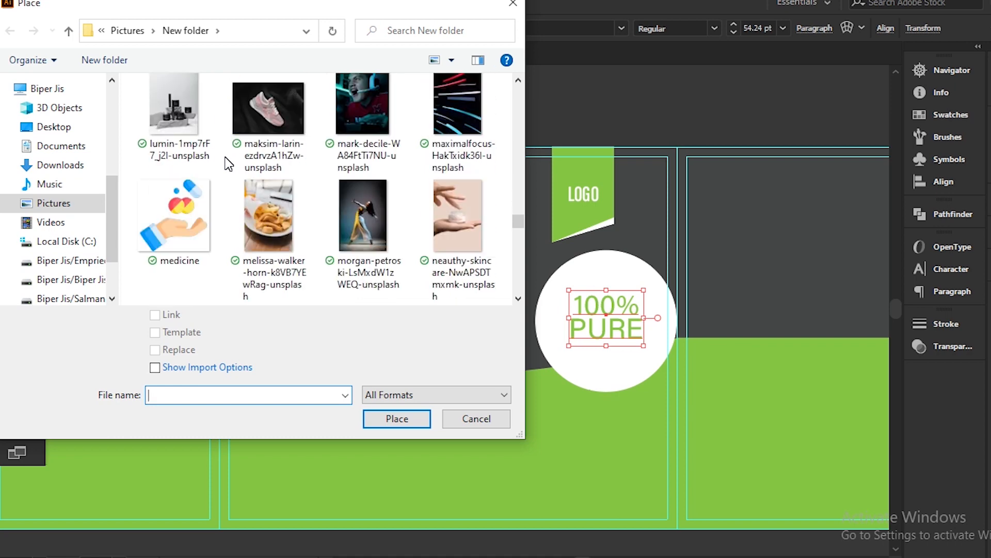
right_click(243, 157)
left_click(305, 243)
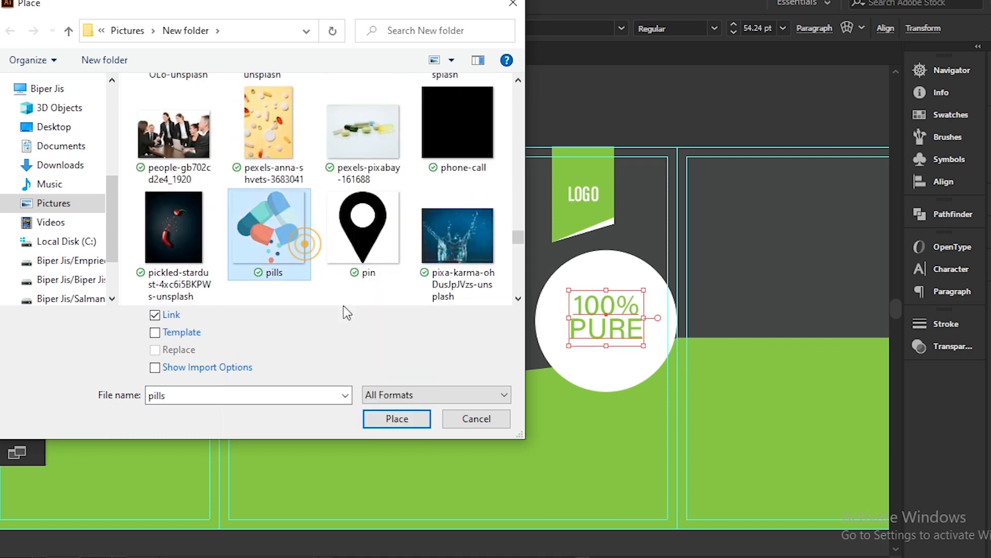
left_click(397, 419)
left_click(394, 197)
Scale the pills image down and position it over the white circle's upper edge, above the 100% PURE text.
left_click_drag(393, 198, 454, 262)
left_click_drag(514, 289, 585, 244)
left_click(716, 260)
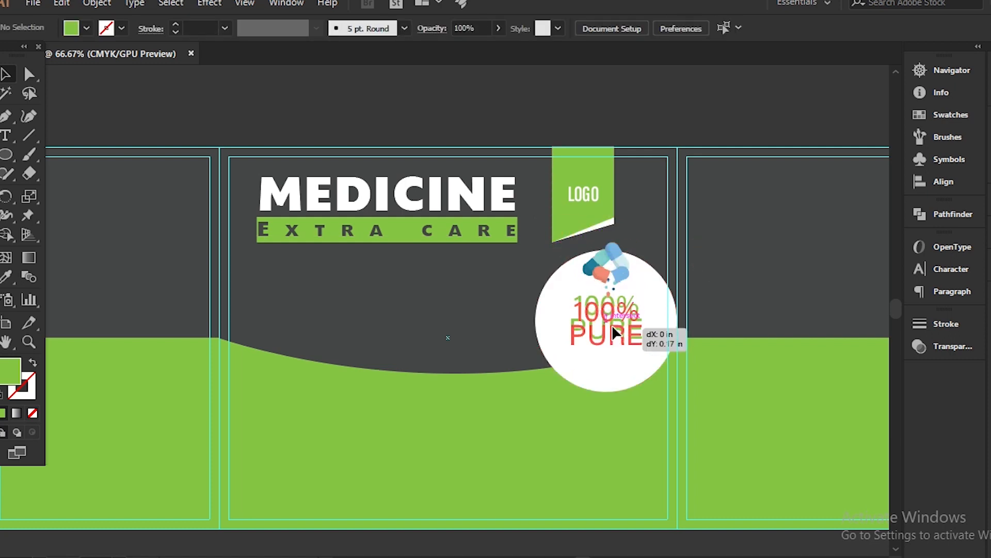
left_click(610, 262)
left_click(737, 256)
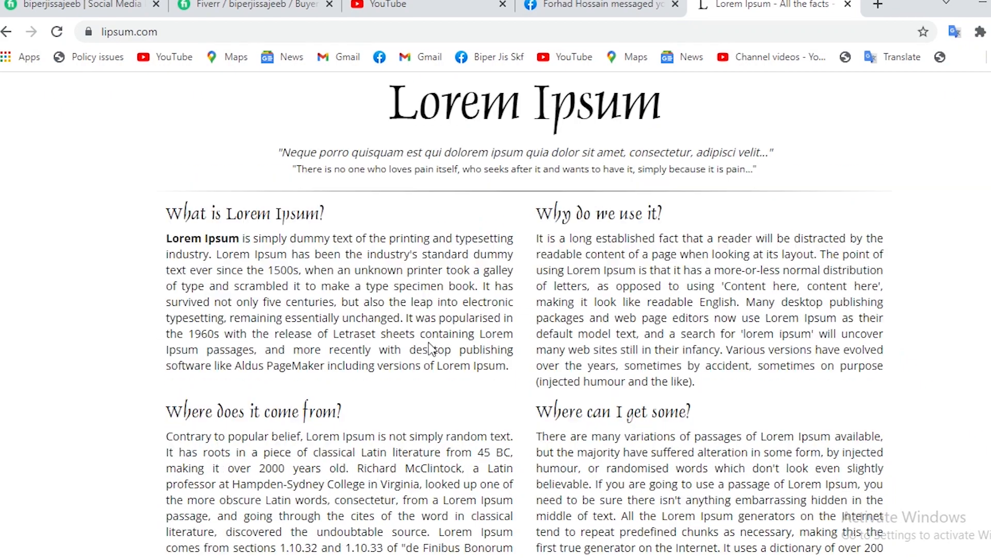
Copy the opening of "Where does it come from?" from lipsum.com and paste it into an area text box beneath the Extra Care bar.
scroll(432, 350, "down", 3)
left_click_drag(165, 298, 359, 333)
key("ctrl+c")
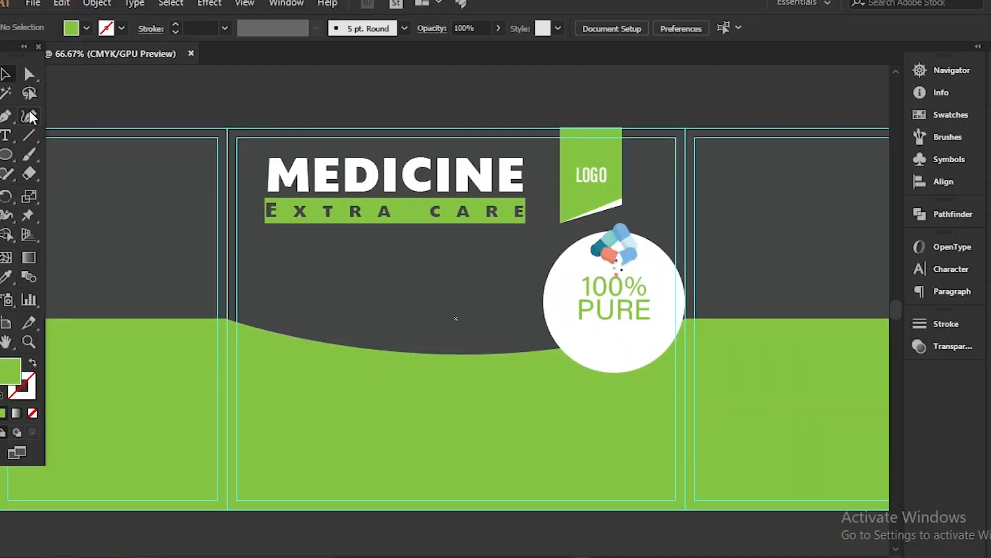
key("t")
left_click_drag(267, 231, 524, 275)
key("ctrl+v")
Set the pasted paragraph's leading to Auto and its font size to 15 pt.
key("ctrl+a")
key("ctrl+t")
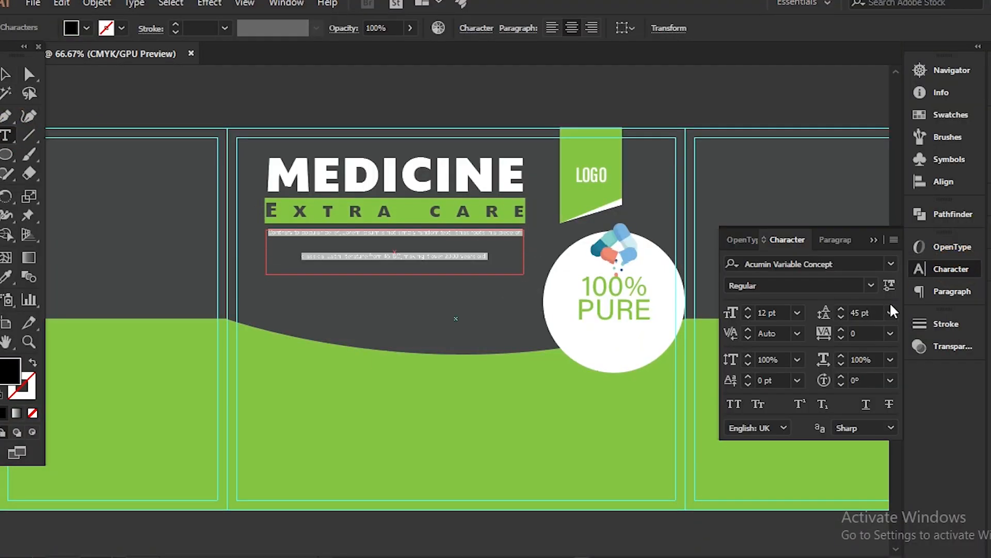
left_click(890, 312)
left_click(906, 47)
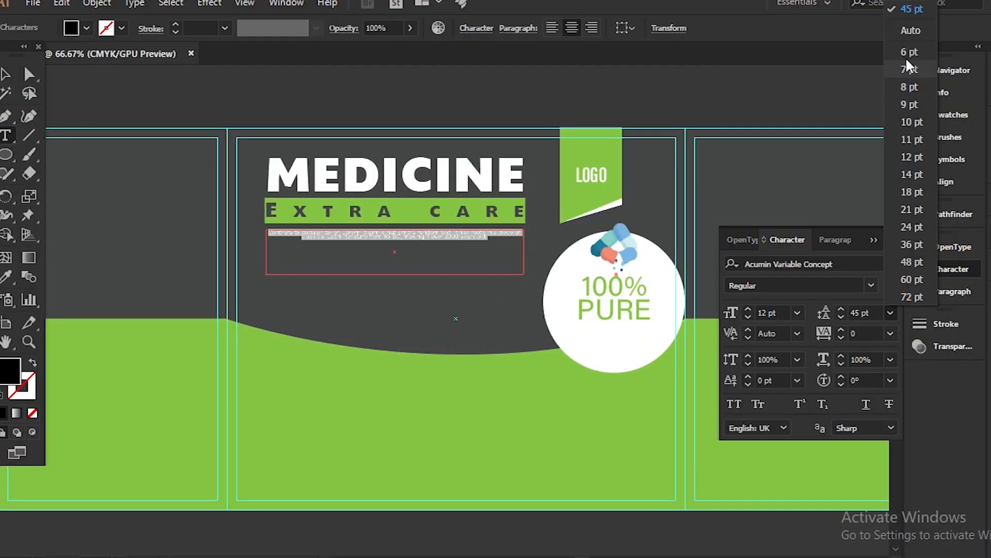
left_click(749, 309)
left_click(749, 309)
left_click(749, 308)
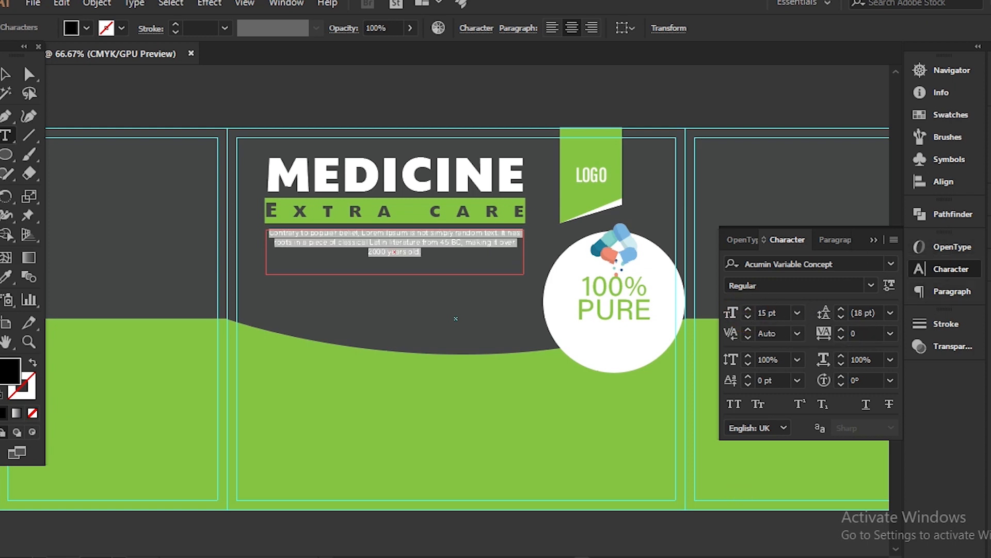
Replace the paragraph with a longer lipsum.com excerpt running through "College in Virginia,".
key("alt+Tab")
left_click_drag(165, 294, 420, 347)
key("alt+Tab")
key("ctrl+v")
Fill the whole paragraph beneath the Extra Care bar with white.
key("ctrl+a")
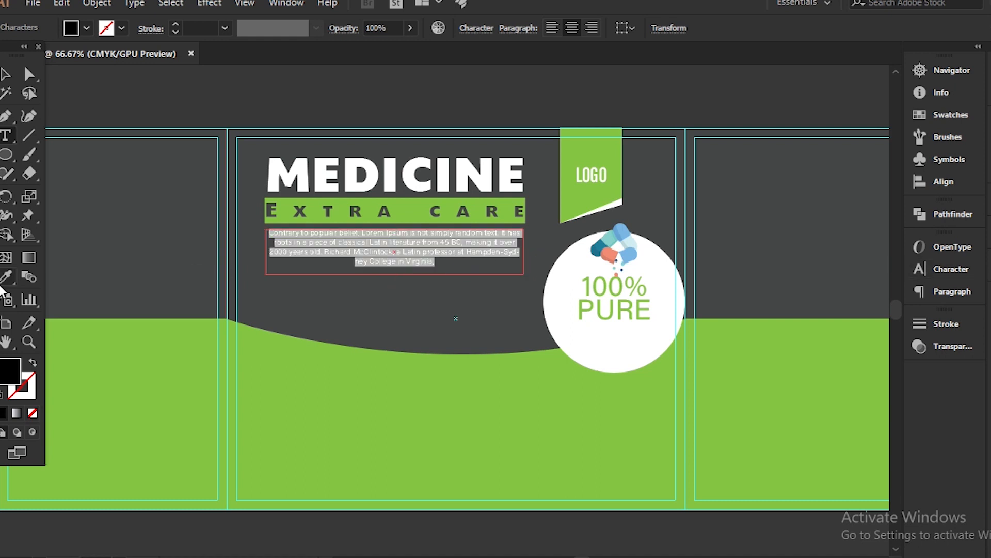
left_click(87, 28)
left_click(17, 48)
key("Escape")
key("Escape")
left_click(950, 268)
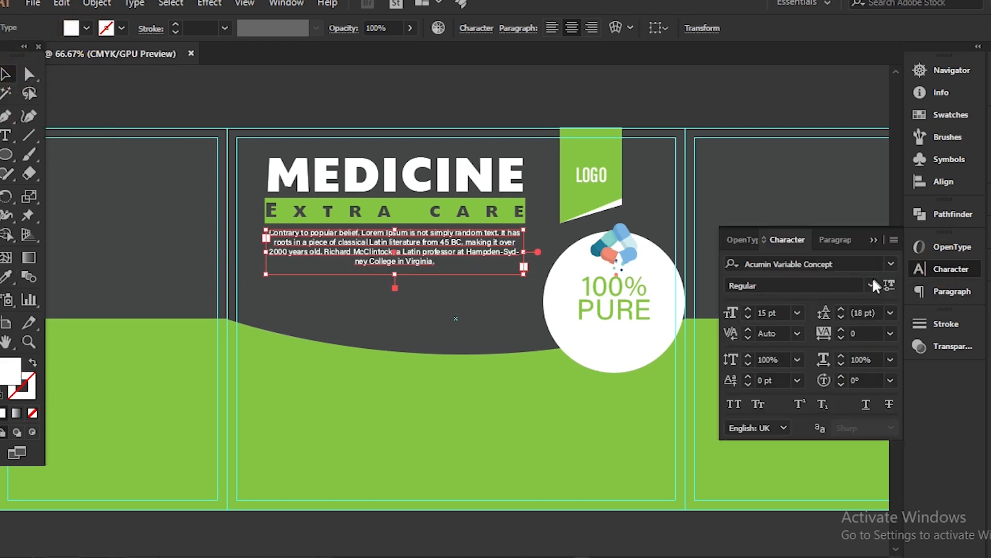
left_click(505, 319)
scroll(504, 319, "down", 1)
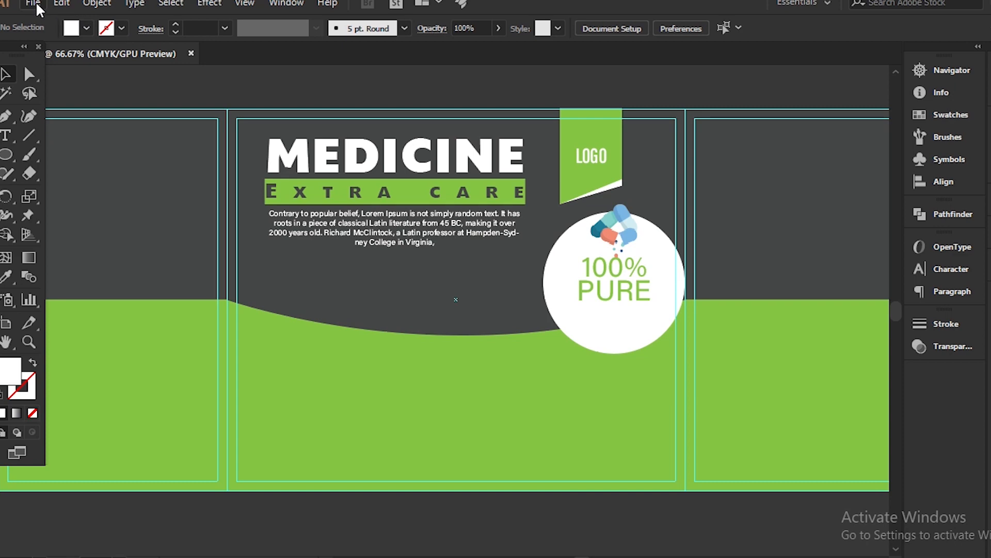
Place the medicine hand image from the New folder pictures as a linked file in the design.
left_click(33, 2)
left_click(86, 255)
scroll(282, 200, "down", 10)
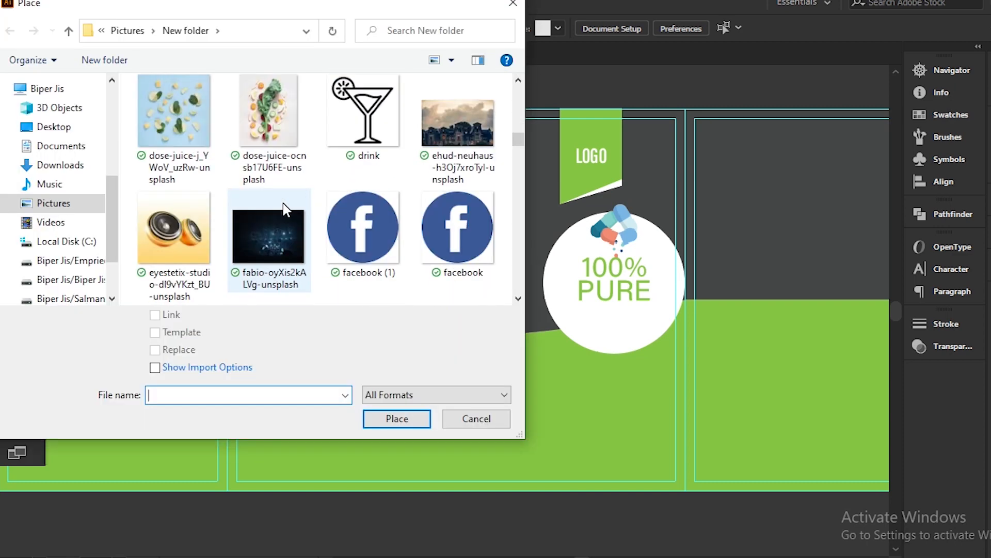
scroll(282, 201, "down", 5)
left_click(175, 98)
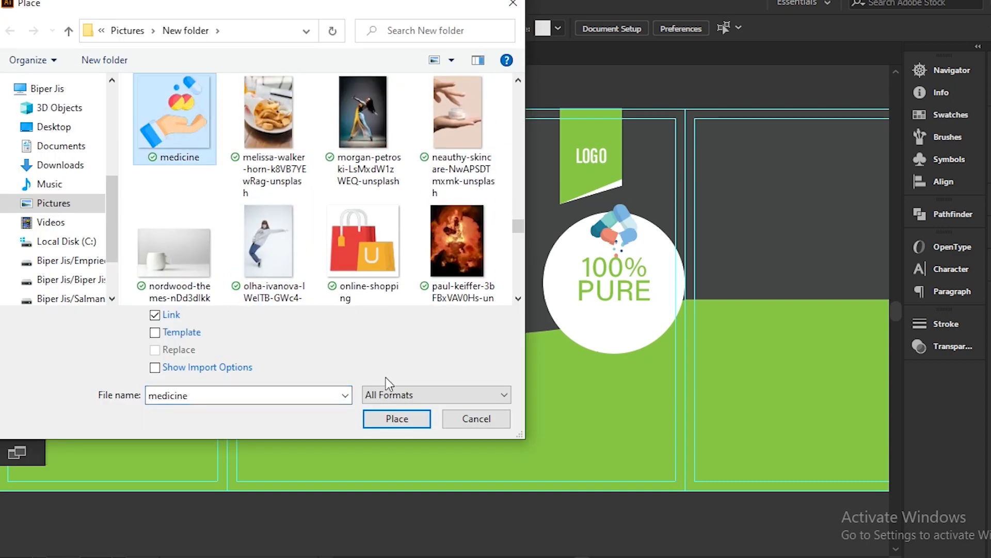
left_click(397, 419)
left_click(231, 192)
Scale the medicine hand image down and position it at the middle panel's left fold, overlapping the start of the green curve.
left_click_drag(230, 192, 270, 240)
left_click_drag(362, 298, 318, 249)
key("ctrl+equal")
key("ctrl+equal")
left_click_drag(546, 432, 520, 398)
left_click_drag(445, 316, 439, 390)
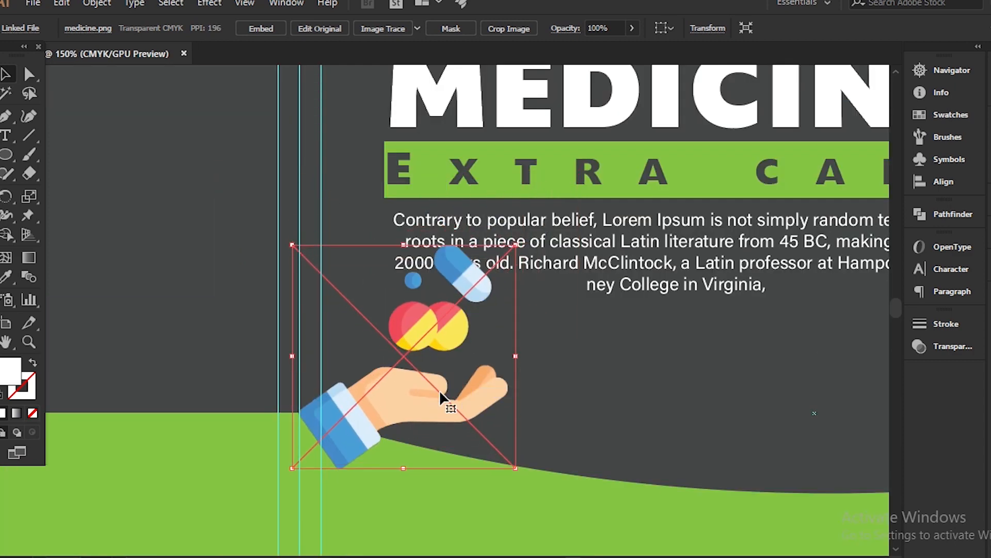
key("ctrl+minus")
key("ctrl+minus")
Duplicate the middle panel's dark curved shape in place.
key("F7")
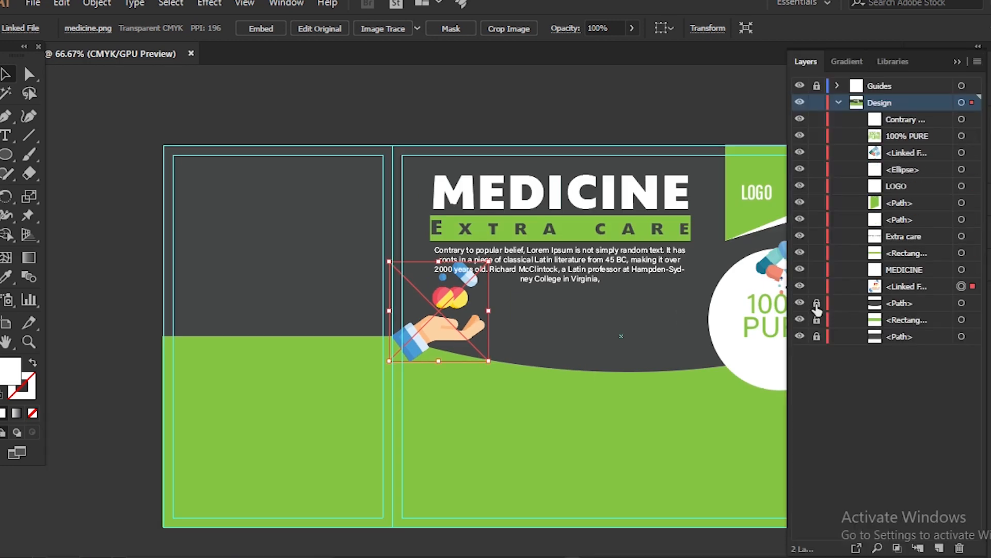
left_click(961, 304)
left_click(96, 3)
left_click(61, 3)
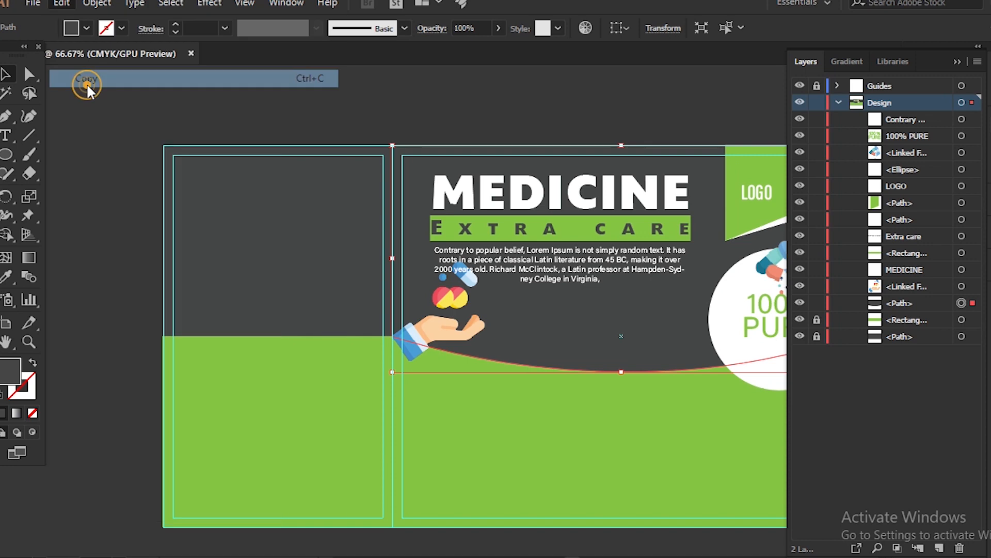
left_click(62, 3)
left_click(127, 131)
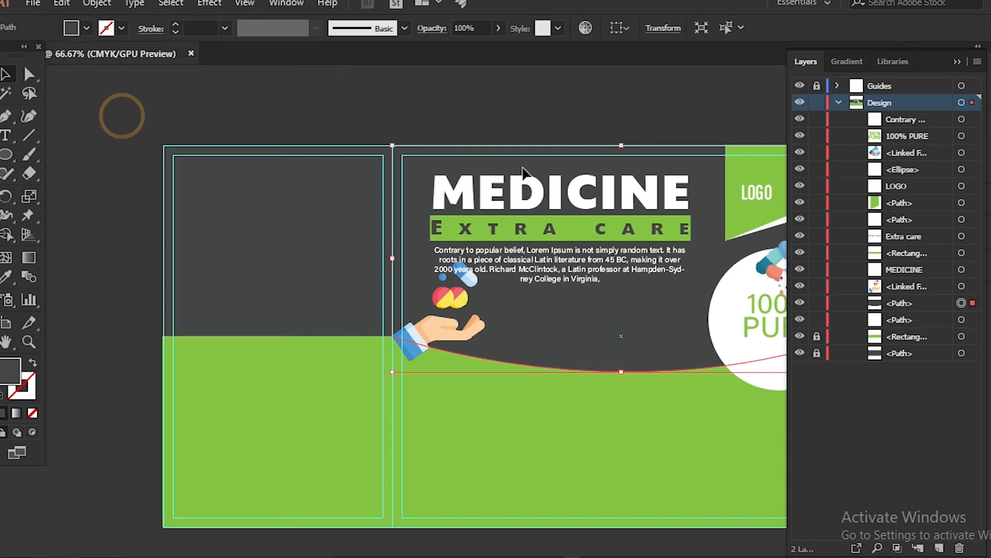
Move the dark curved copy above the medicine hand image in the layer order and clip the image to it.
left_click(961, 286, "shift")
left_click_drag(964, 304, 961, 283)
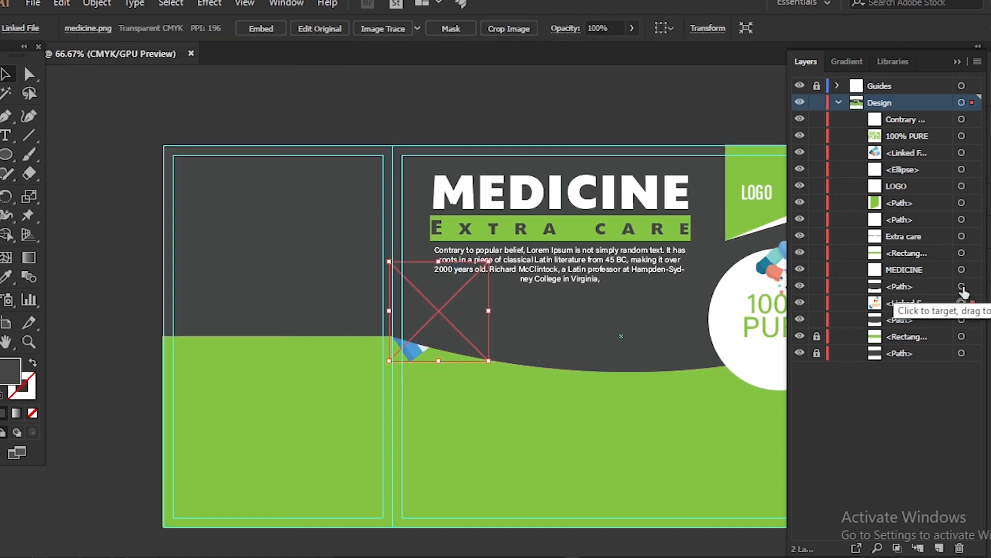
left_click(96, 3)
left_click(375, 523)
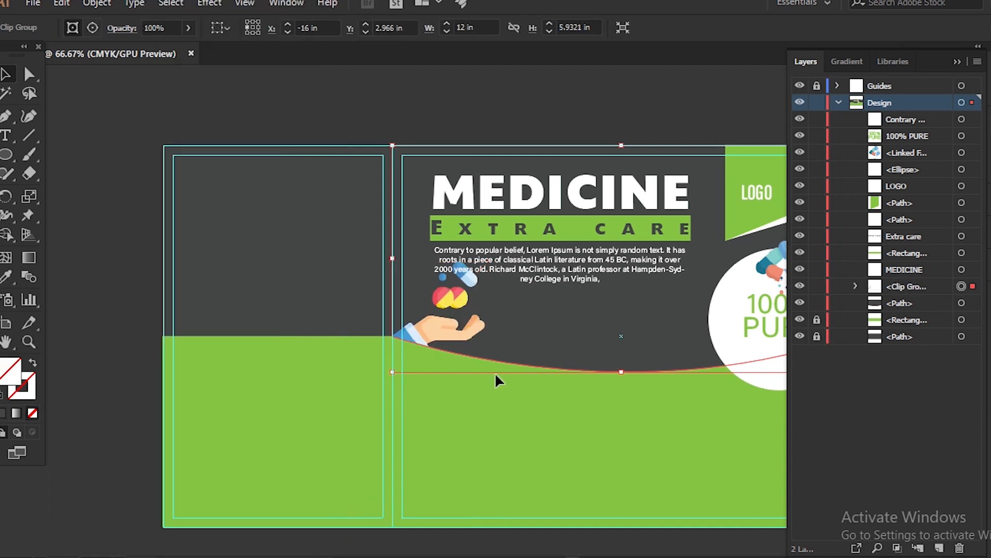
left_click(575, 114)
left_click(537, 425)
Set the clipped medicine hand image's opacity to 50% and lock the clip group.
left_click(921, 346)
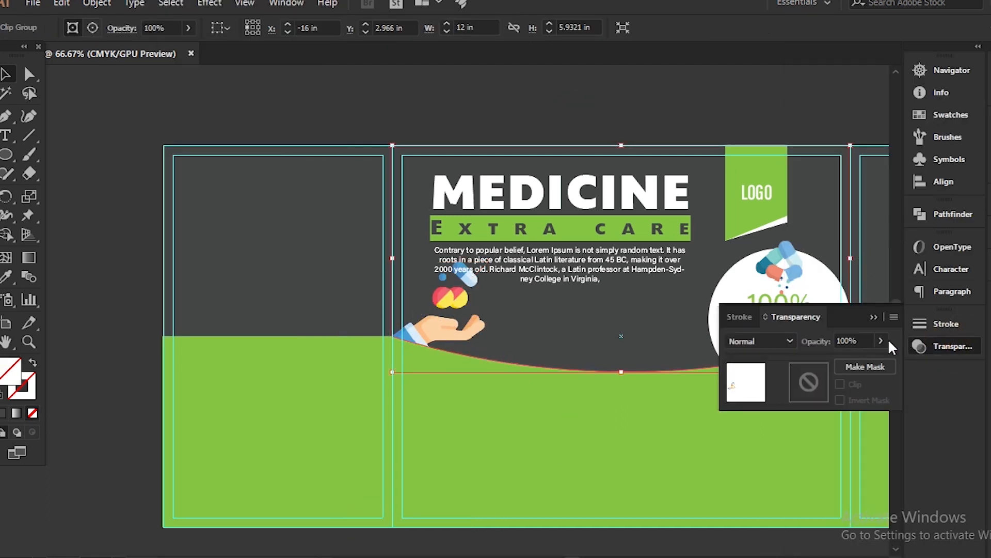
left_click_drag(867, 364, 856, 345)
key("Return")
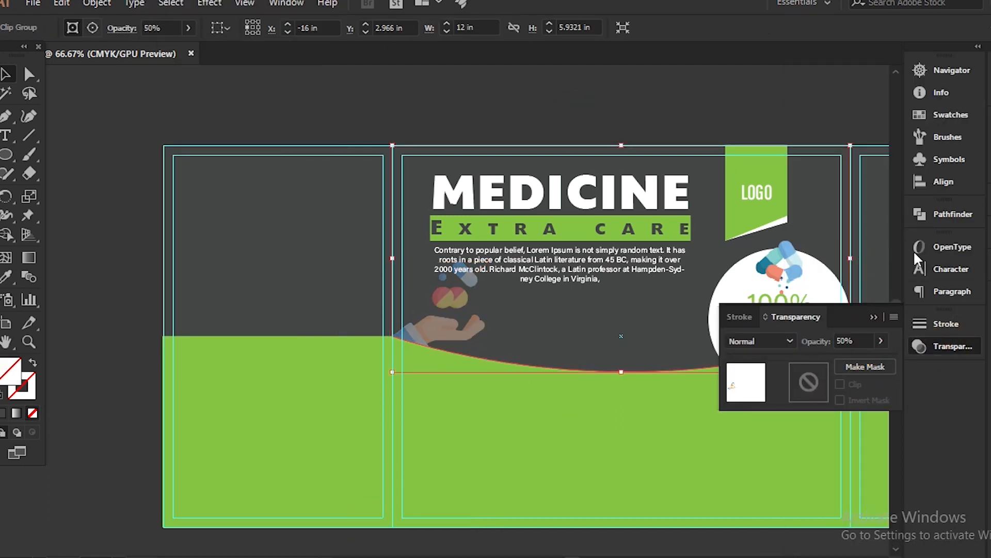
key("F7")
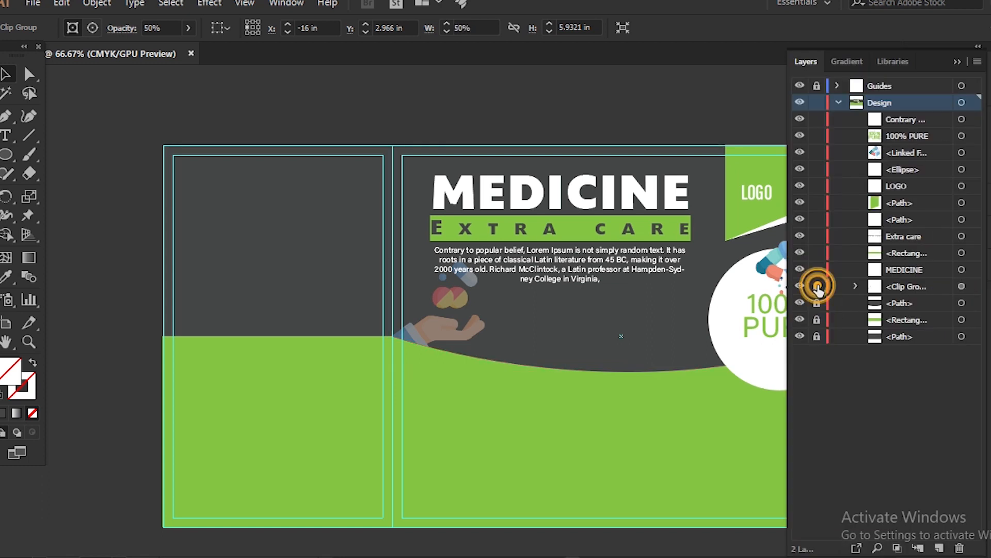
left_click(818, 286)
left_click(957, 62)
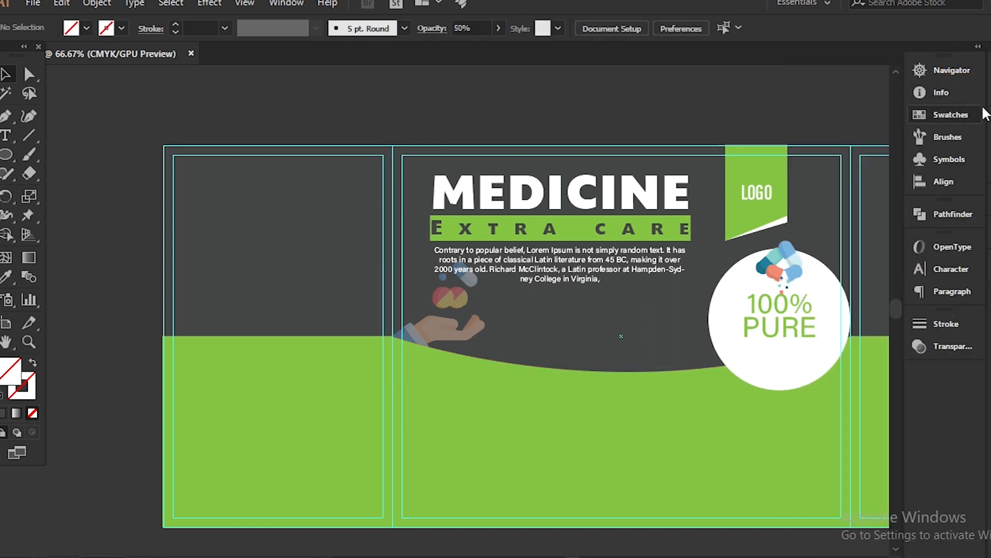
Paste a copy of the green lower rectangle in front and narrow it to the middle panel's two fold lines.
left_click(228, 435)
key("F7")
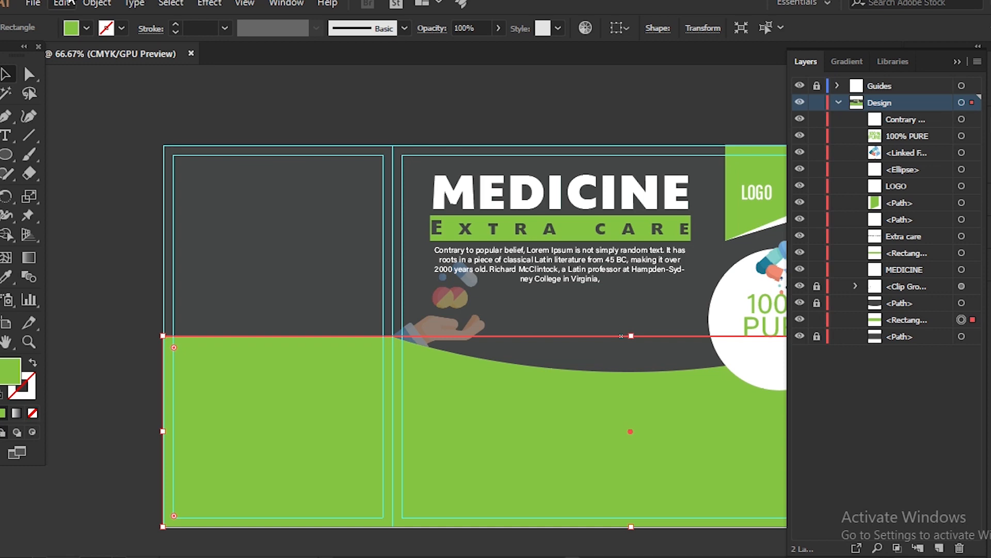
left_click(61, 3)
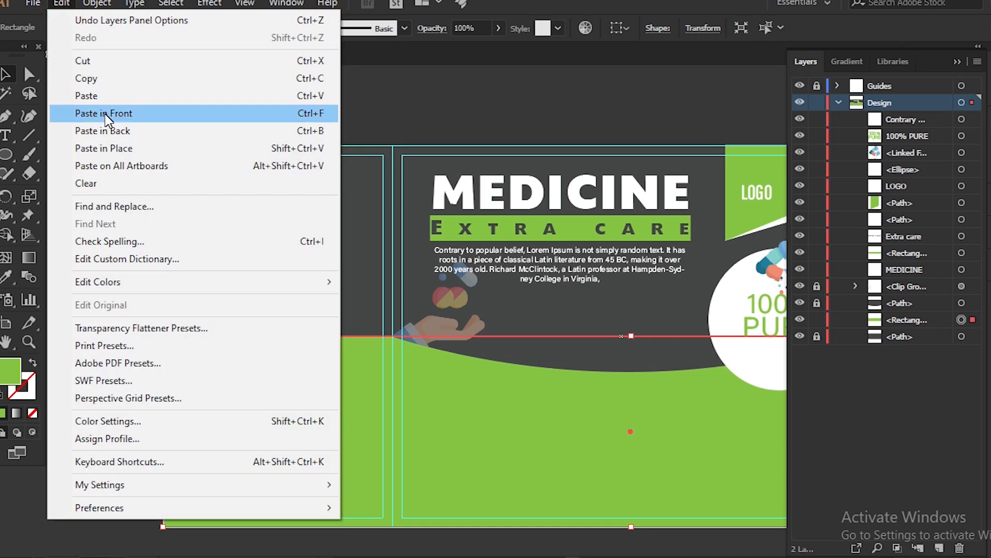
left_click(104, 114)
key("F7")
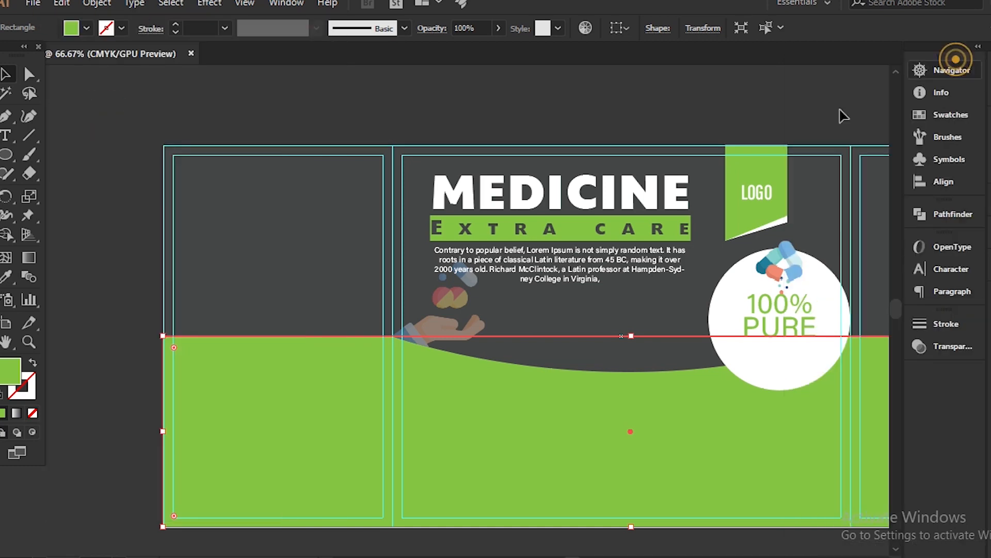
key("ctrl+minus")
left_click_drag(206, 311, 320, 310)
left_click_drag(673, 310, 552, 308)
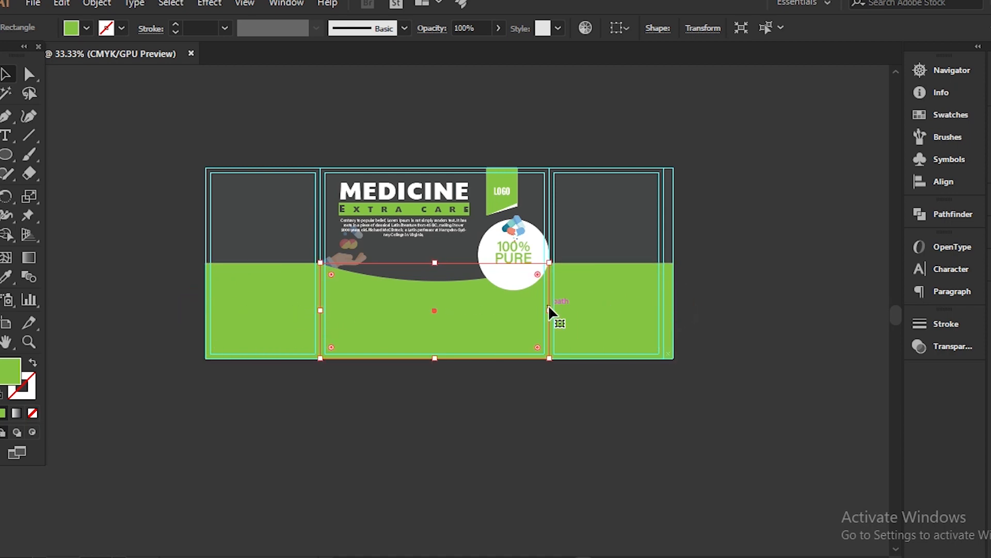
Place the pexels-pixabay-161688 capsules photo as a linked file in the design.
key("ctrl+plus")
left_click(33, 3)
left_click(81, 258)
scroll(274, 240, "down", 15)
left_click(363, 247)
left_click(388, 418)
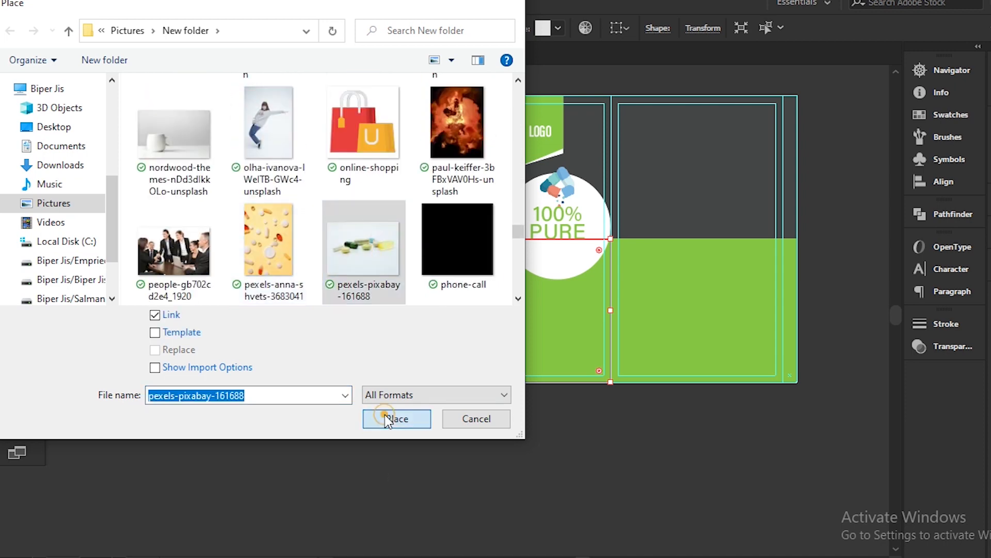
left_click(325, 142)
Scale the capsules photo to about 14.2 x 10.7 in and centre it over the middle panel's lower half.
key("ctrl+minus")
key("ctrl+minus")
key("ctrl+minus")
key("ctrl+minus")
key("ctrl+minus")
left_click_drag(586, 409, 479, 346)
left_click_drag(458, 321, 325, 229)
key("ctrl+plus")
key("ctrl+plus")
key("ctrl+plus")
left_click_drag(486, 421, 487, 457)
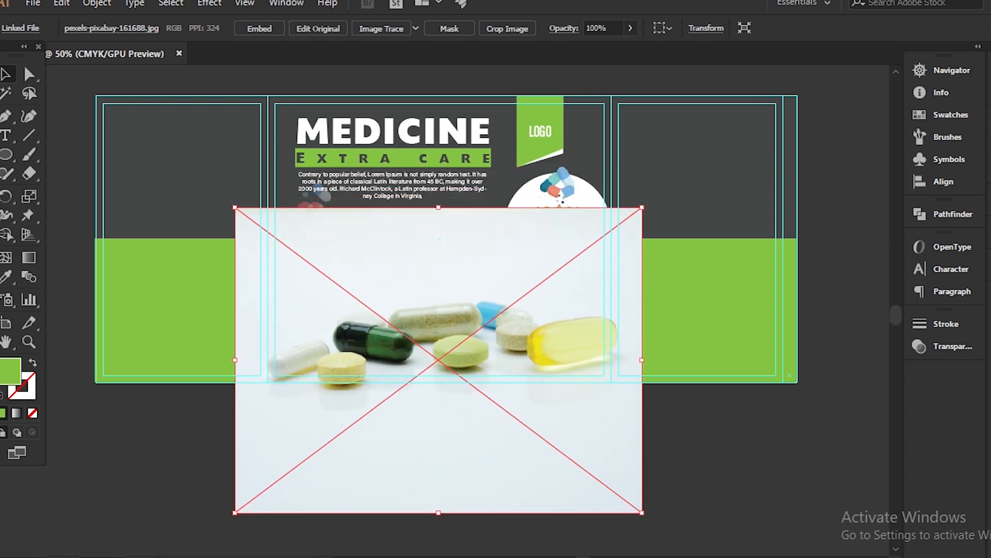
Send the capsules photo backward in the layer order to just beneath the narrowed green rectangle.
key("F7")
key("ctrl+bracketleft")
key("ctrl+bracketleft")
key("ctrl+bracketleft")
key("ctrl+bracketleft")
key("ctrl+bracketleft")
key("ctrl+bracketleft")
key("ctrl+bracketleft")
key("ctrl+bracketleft")
key("ctrl+bracketleft")
key("ctrl+bracketleft")
key("ctrl+bracketleft")
key("ctrl+bracketleft")
key("ctrl+bracketleft")
key("ctrl+bracketleft")
key("ctrl+bracketright")
Clip the capsules photo to the middle panel's green rectangle copy.
left_click(962, 320, "shift")
left_click(62, 3)
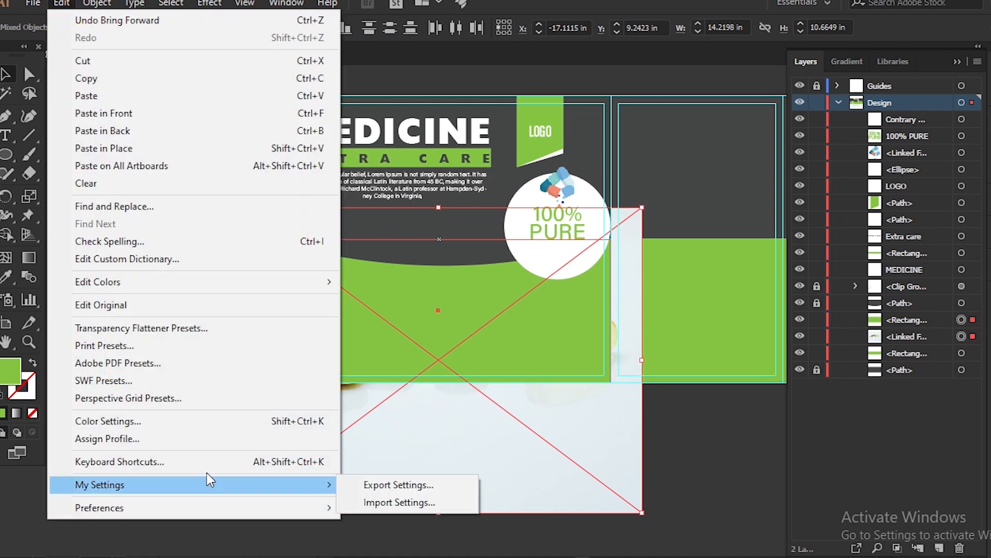
left_click(97, 3)
mouse_move(232, 524)
left_click(357, 527)
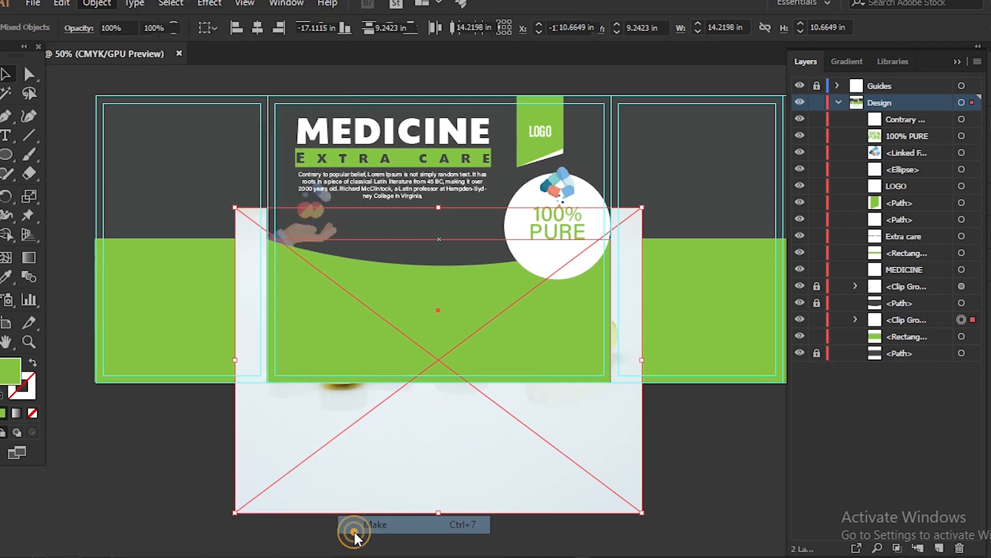
Recolour the white 100% PURE badge circle with the off-white background colour sampled from the capsules photo.
left_click(500, 456)
key("F7")
left_click(596, 208)
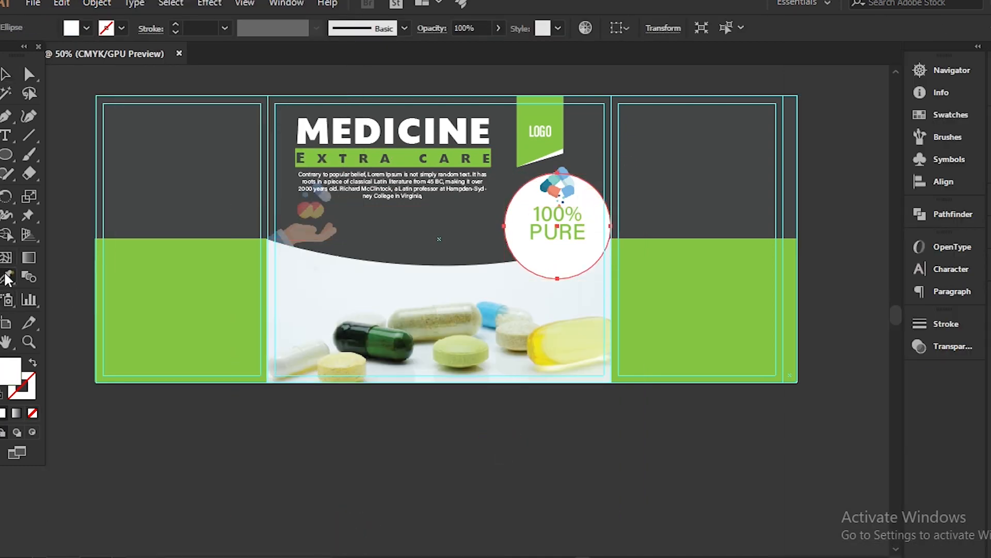
left_click(364, 461)
key("ctrl+plus")
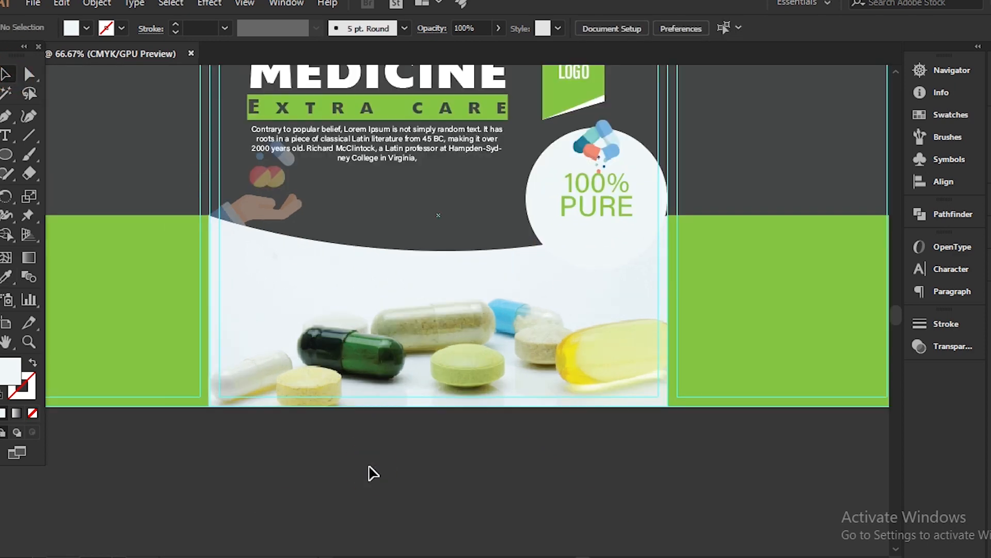
Move the badge circle and the 100% PURE text slightly downward, leaving the pills icon in place.
left_click_drag(570, 238, 571, 243)
left_click(763, 157)
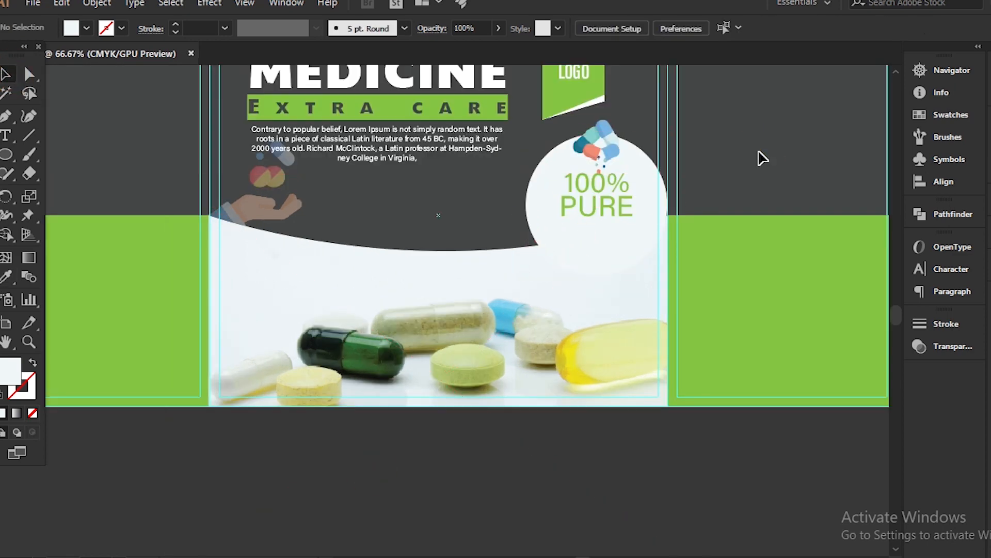
left_click(622, 209)
left_click(735, 158)
key("ctrl+minus")
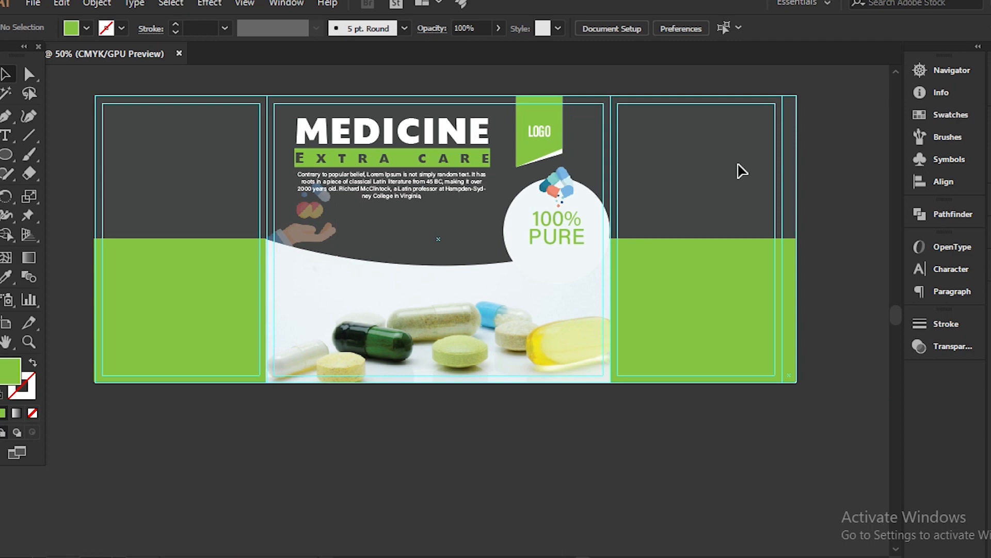
Draw a small green rounded rectangle over the photo near the middle panel's lower left corner.
scroll(599, 537, "up", 2)
key("ctrl+plus")
key("ctrl+plus")
left_click(6, 153)
left_click(104, 174)
left_click_drag(454, 399, 504, 417)
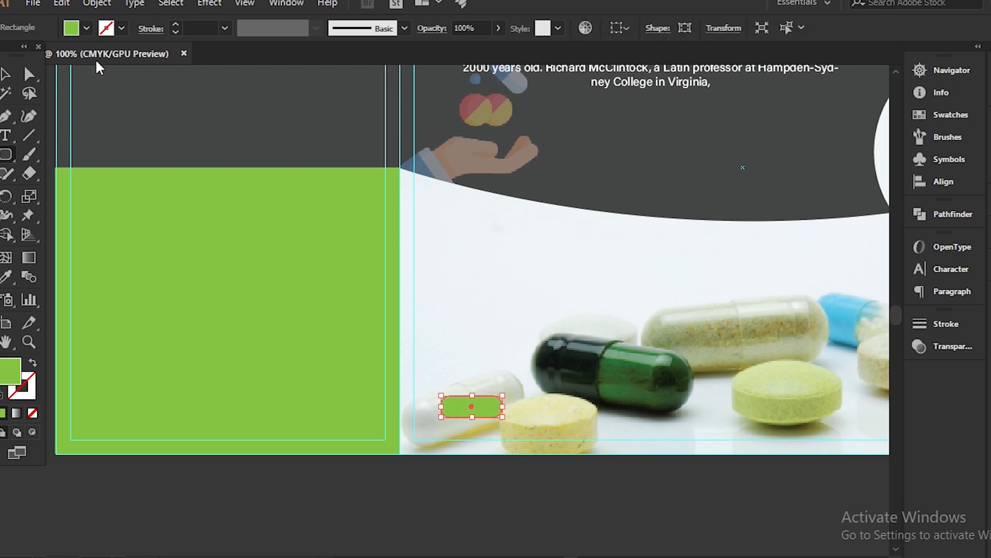
Copy the rounded rectangle in front of itself, fill the copy with the background's dark grey and narrow it to cover only the right half.
left_click(61, 3)
left_click(51, 75)
left_click(60, 5)
left_click(89, 108)
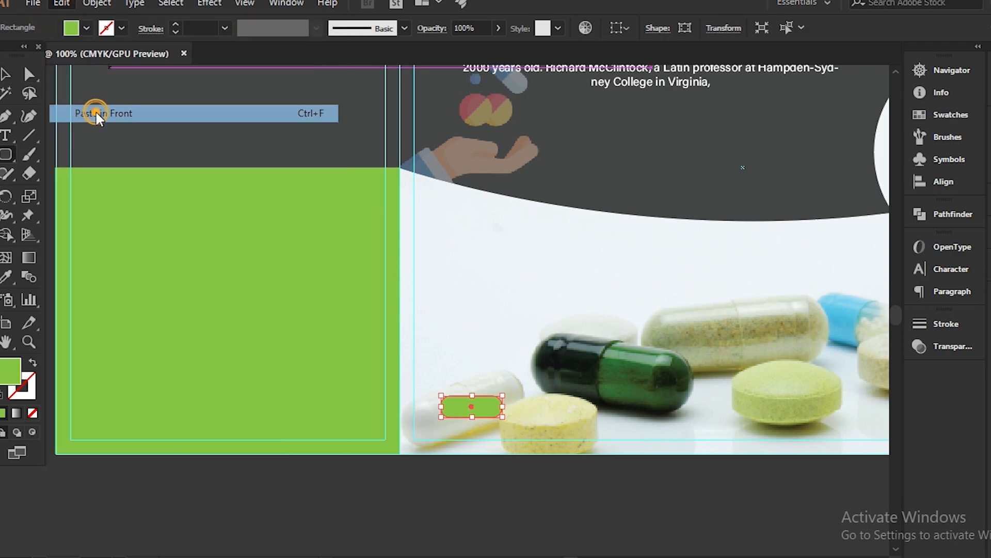
left_click(4, 281)
left_click(83, 114)
left_click(6, 73)
left_click_drag(441, 407, 473, 408)
left_click_drag(217, 355, 170, 259)
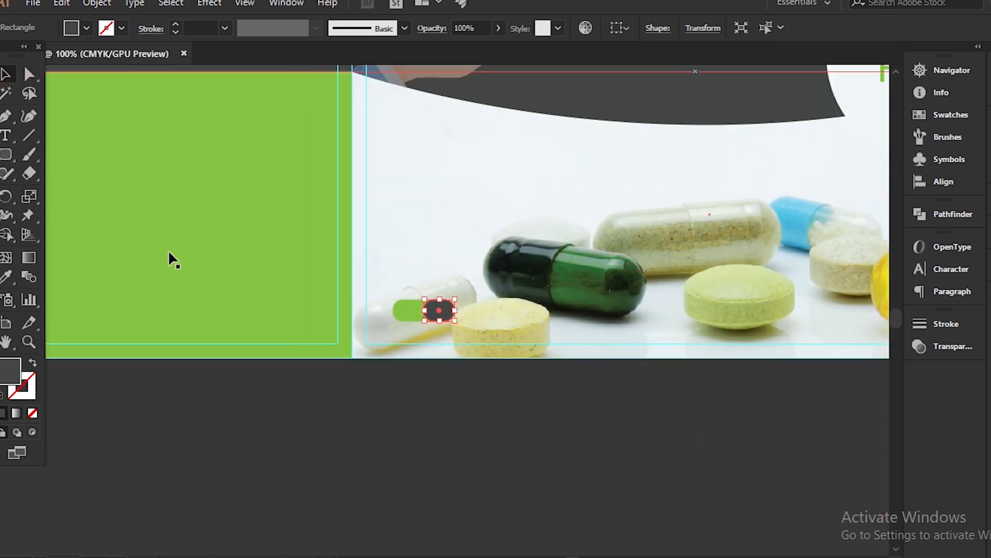
key("F7")
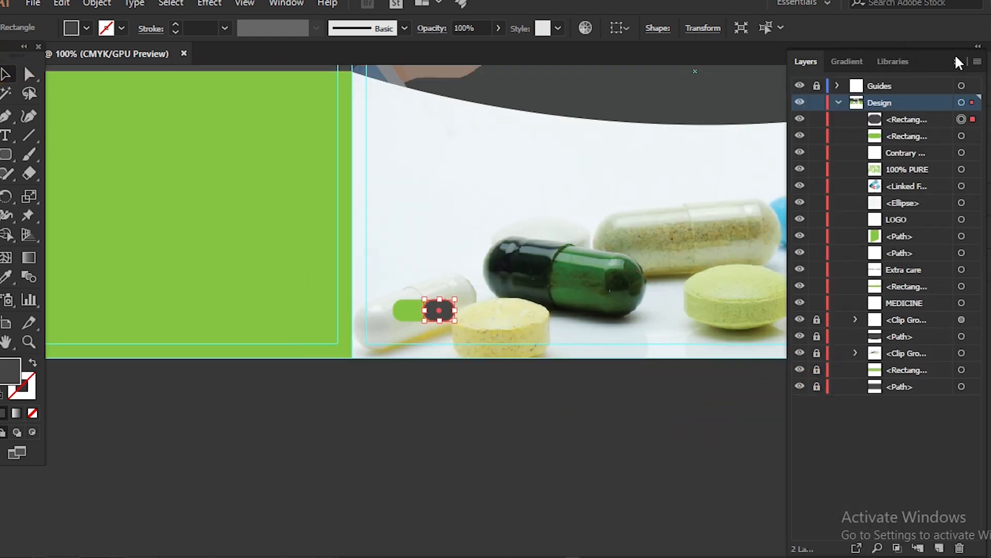
left_click(959, 62)
Add the white text "30 PCS." and place it on the pill shape, with 30 on green and PCS. on grey.
key("t")
left_click(426, 234)
type("30 PCS.")
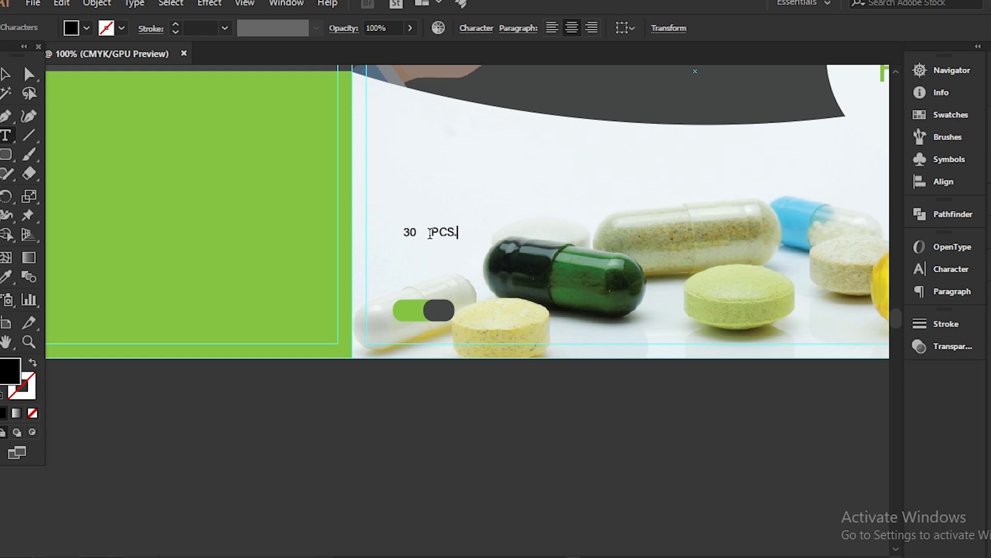
left_click(87, 28)
left_click(24, 50)
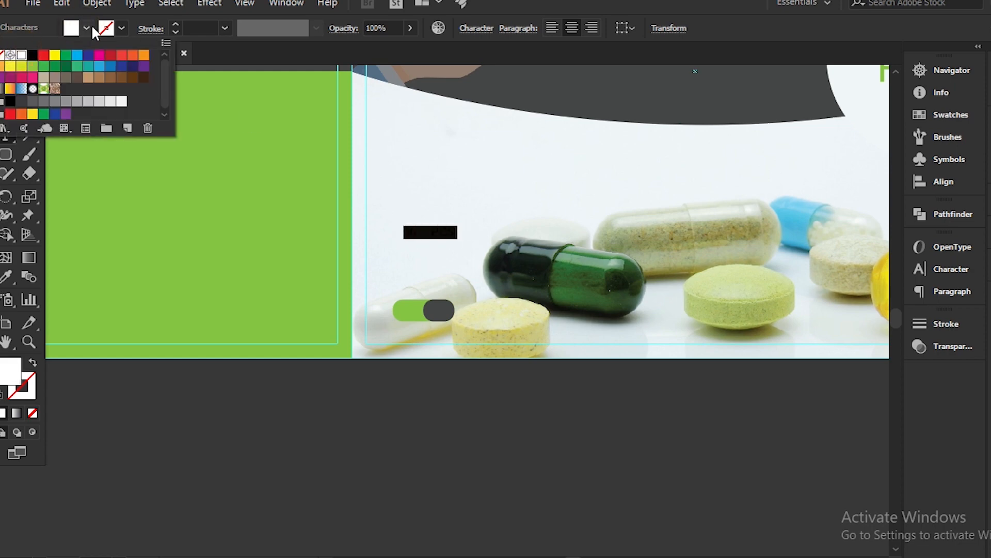
left_click(84, 29)
left_click(6, 74)
left_click_drag(434, 312, 435, 310)
left_click(517, 283)
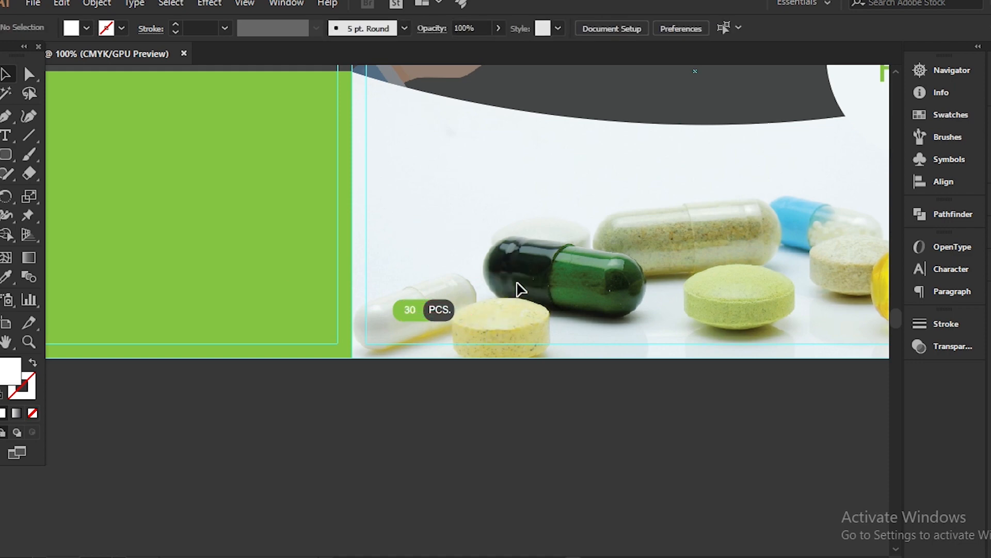
Add the black text "400 gm." near the middle panel's lower right corner, over the yellow capsule.
key("ctrl+minus")
key("ctrl+plus")
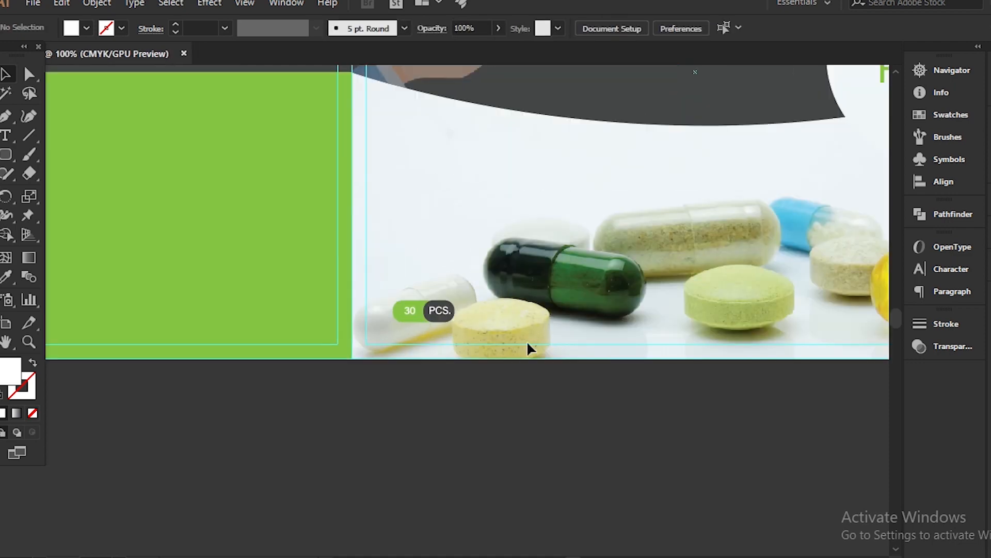
scroll(125, 237, "right", 8)
key("t")
left_click(466, 311)
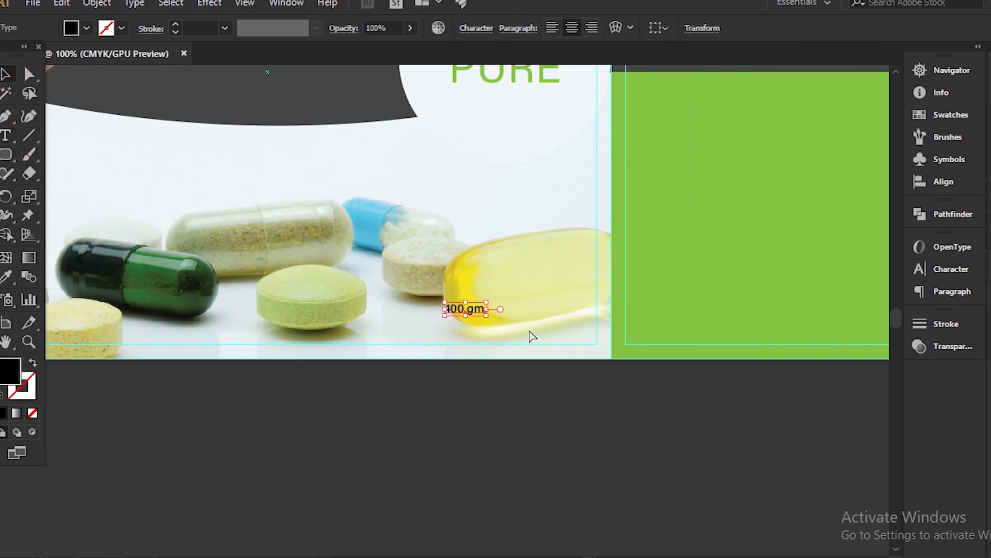
key("ctrl+minus")
left_click_drag(466, 320, 471, 315)
left_click(493, 357)
key("ctrl+minus")
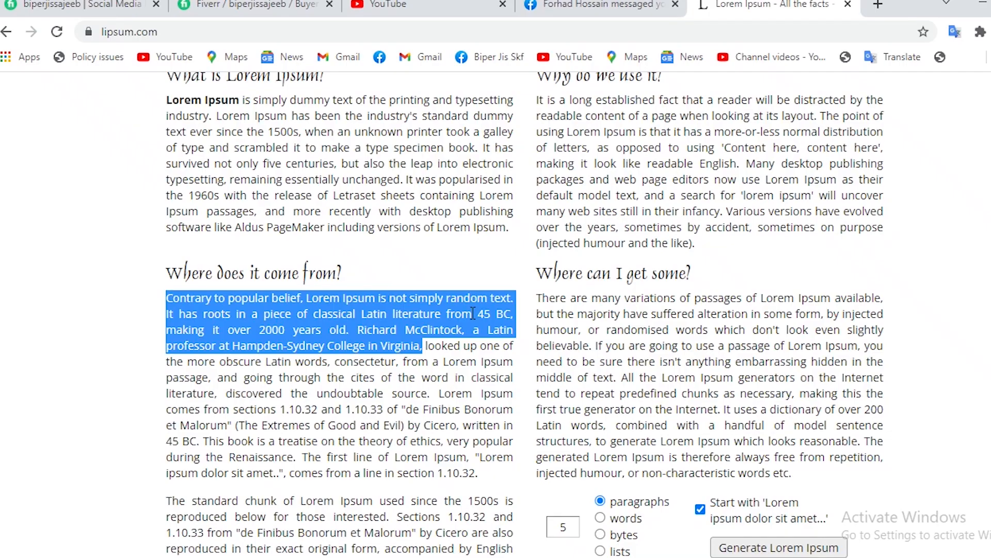
Copy the "Contrary to popular belief" passage from lipsum.com in the browser and paste it into a text frame atop Illustrator's left panel.
scroll(368, 301, "down", 3)
left_click_drag(167, 170, 351, 206)
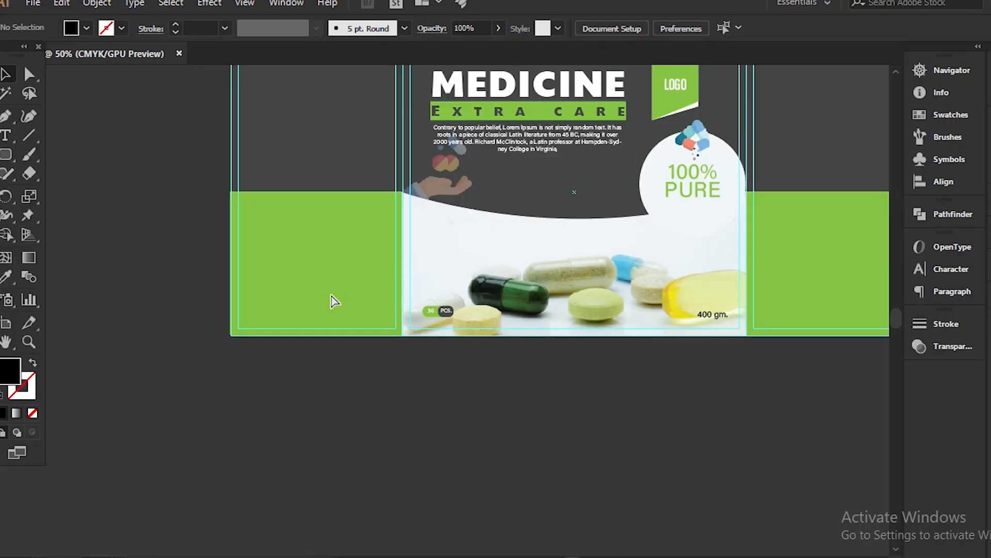
key("ctrl+plus")
key("t")
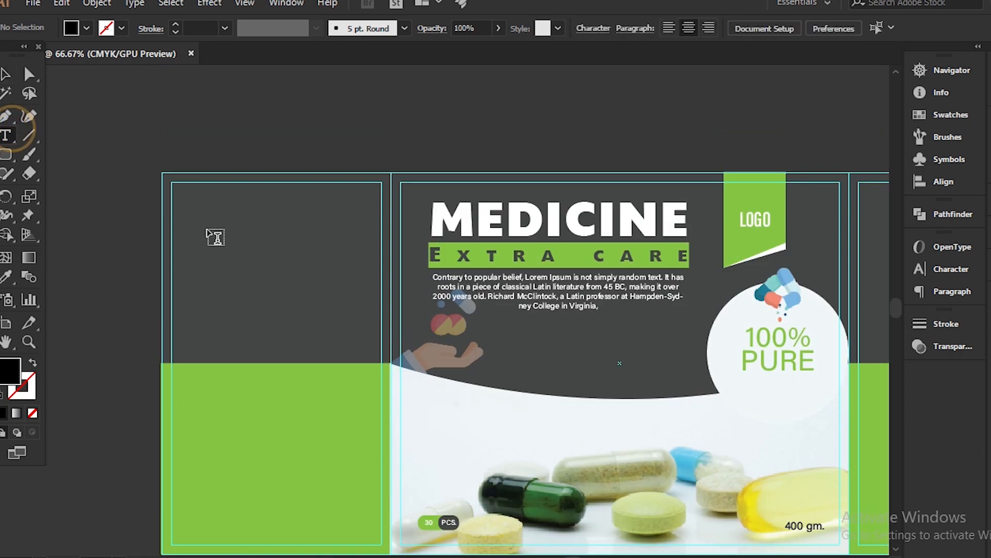
left_click(190, 198)
key("ctrl+z")
left_click_drag(189, 206, 365, 242)
key("ctrl+v")
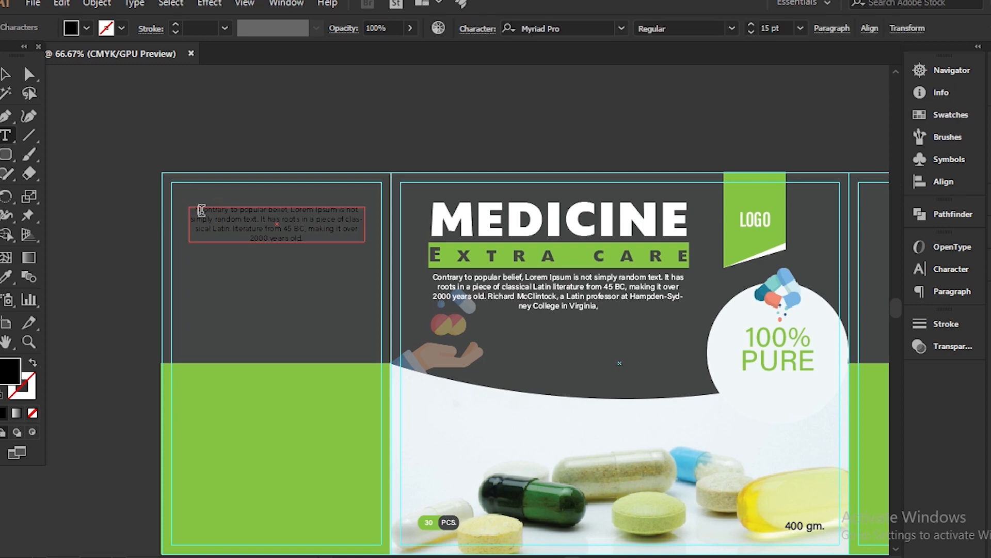
Colour the left panel's paragraph white and its leading asterisk green.
key("ctrl+a")
left_click(72, 27)
left_click(26, 57)
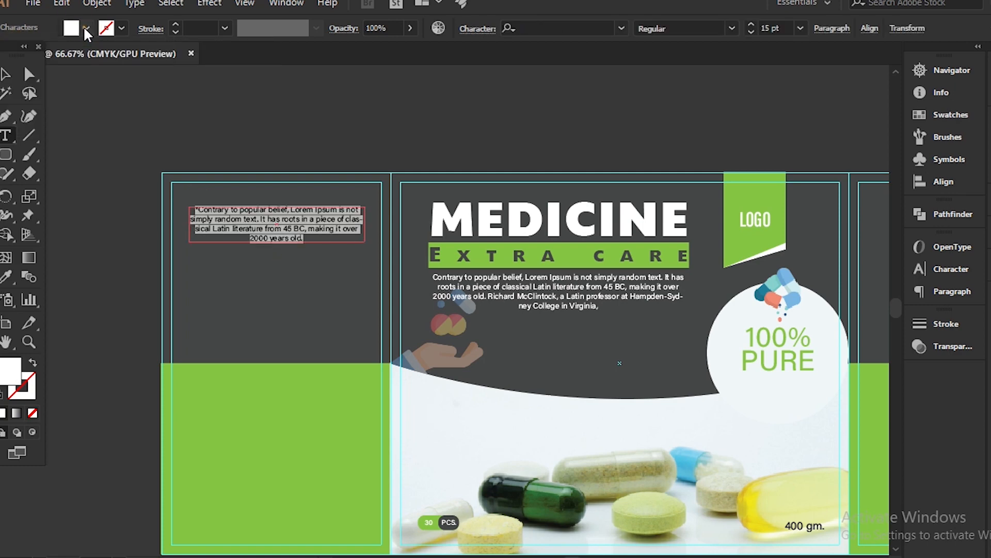
left_click(6, 74)
left_click(222, 216)
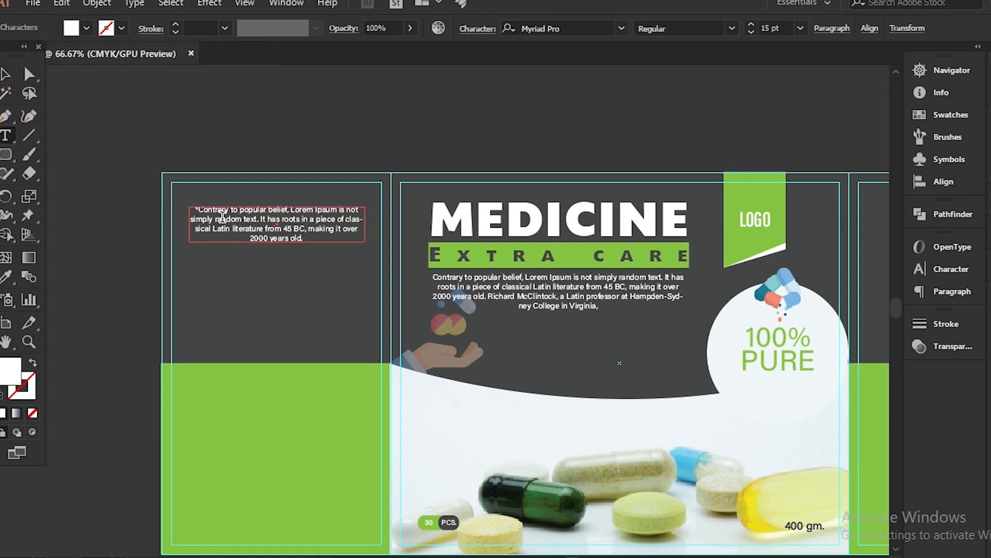
left_click(202, 120)
key("ctrl+minus")
Place the Back Label Design Illustrator file as a linked file over the left panel.
left_click(26, 6)
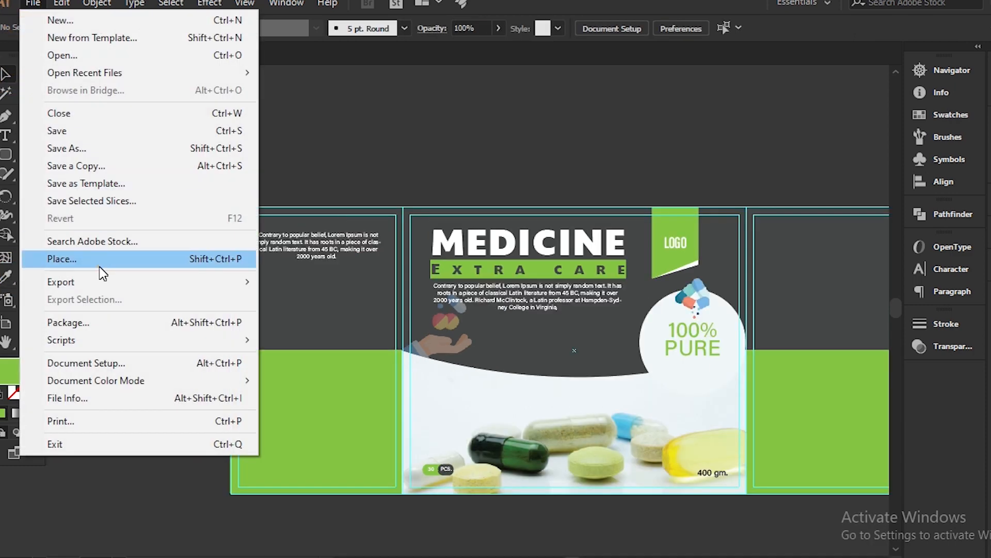
left_click(62, 256)
left_click(103, 279)
double_click(211, 223)
left_click(190, 156)
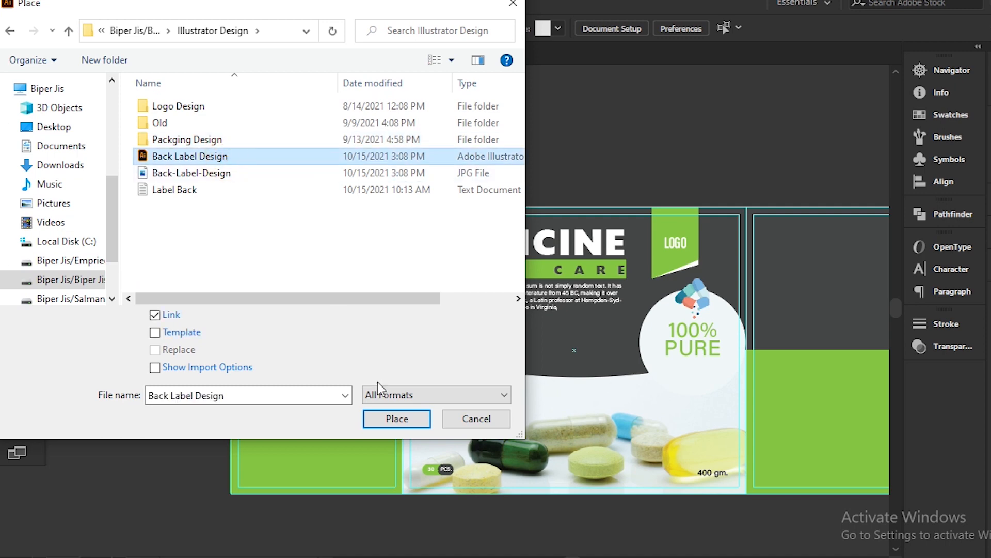
left_click(397, 419)
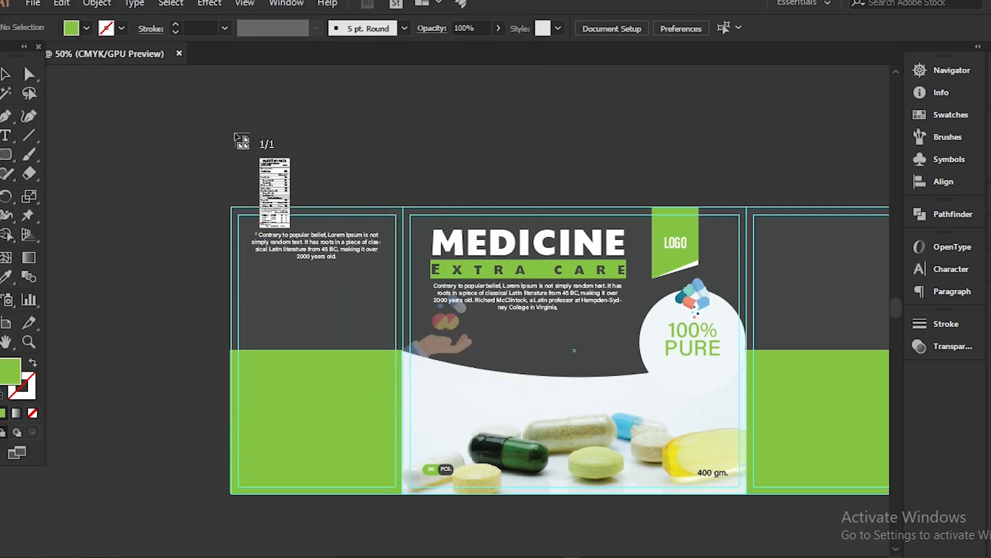
left_click(237, 132)
Scale the Nutrition Facts label to fit and centre it below the left panel's paragraph.
left_click_drag(375, 459, 361, 409)
left_click_drag(330, 309, 340, 395)
left_click_drag(360, 469, 351, 449)
left_click_drag(335, 410, 335, 386)
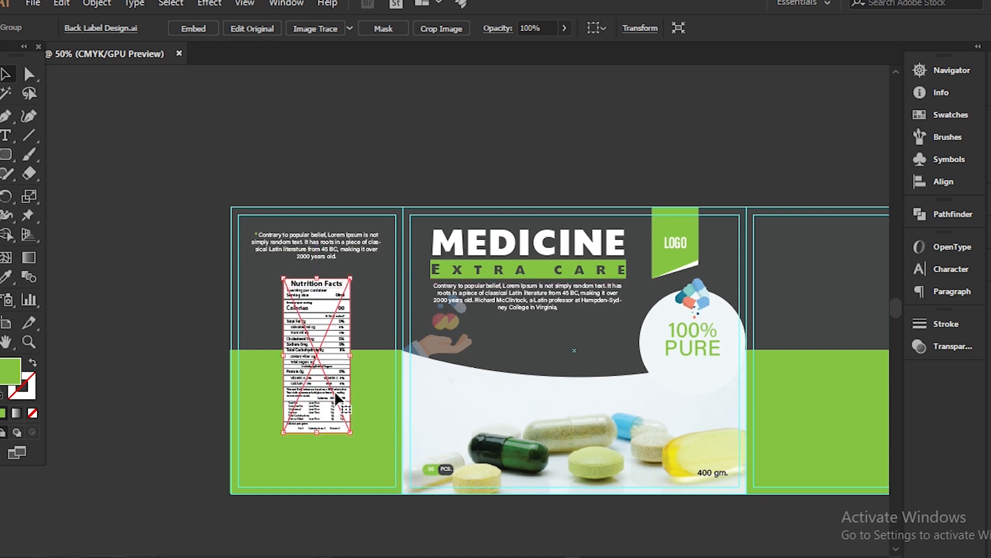
left_click(395, 147)
Copy the MEDICINE title and Extra care tagline to the left panel, scaled down and centred beneath the Nutrition Facts label.
left_click_drag(549, 275, 351, 478)
left_click_drag(431, 491, 392, 493)
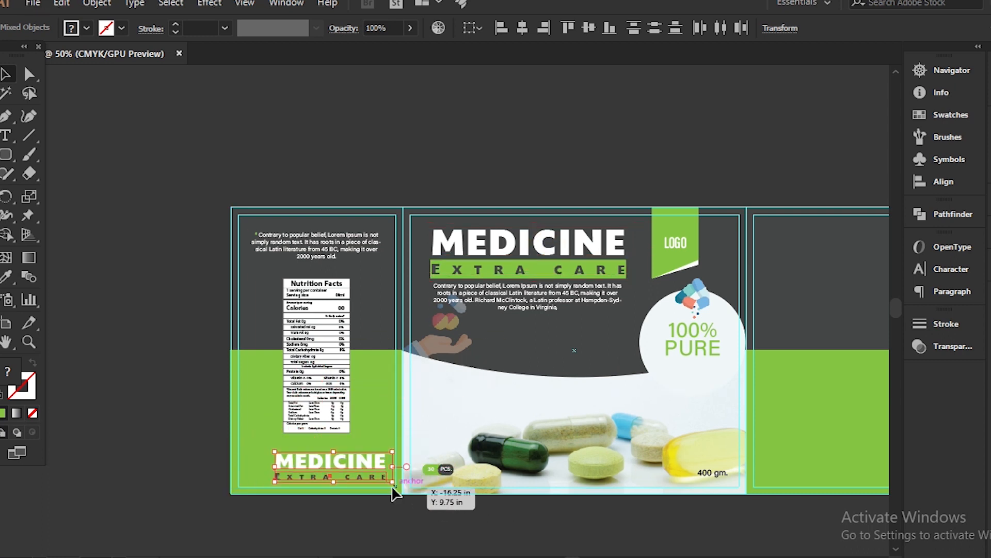
left_click_drag(360, 459, 344, 453)
left_click(358, 517)
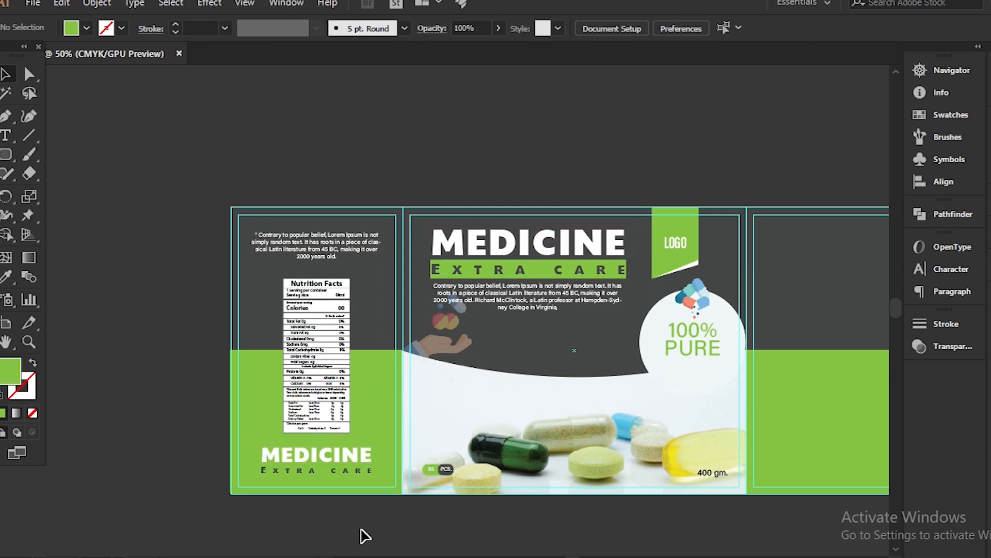
Place the barcode image from the Pictures folder and fit it centrally near the bottom of the right panel.
scroll(516, 542, "right", 8)
scroll(718, 501, "down", 2)
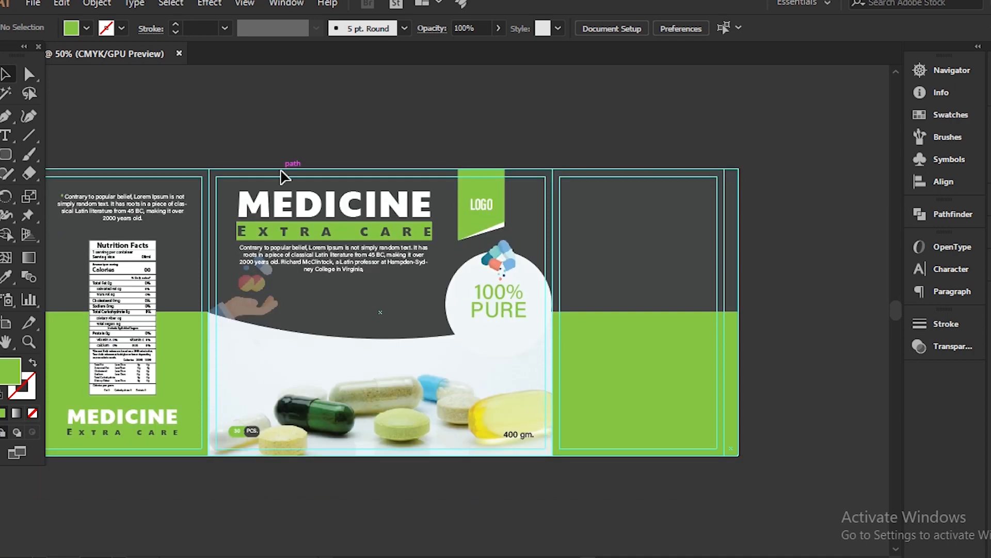
left_click(33, 4)
left_click(93, 260)
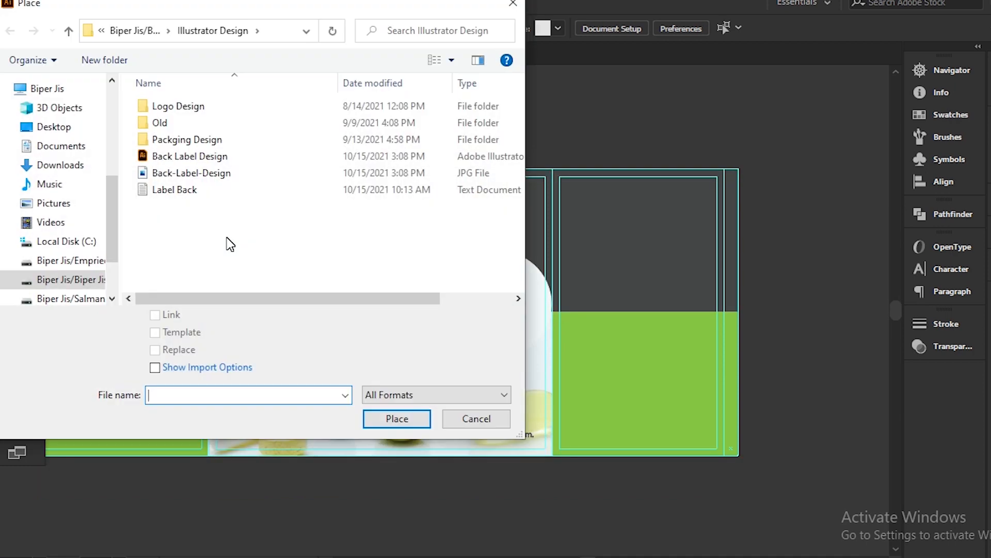
left_click(57, 203)
double_click(215, 122)
left_click(457, 129)
left_click(395, 418)
left_click_drag(602, 398, 674, 436)
left_click_drag(675, 396, 688, 438)
left_click(790, 324)
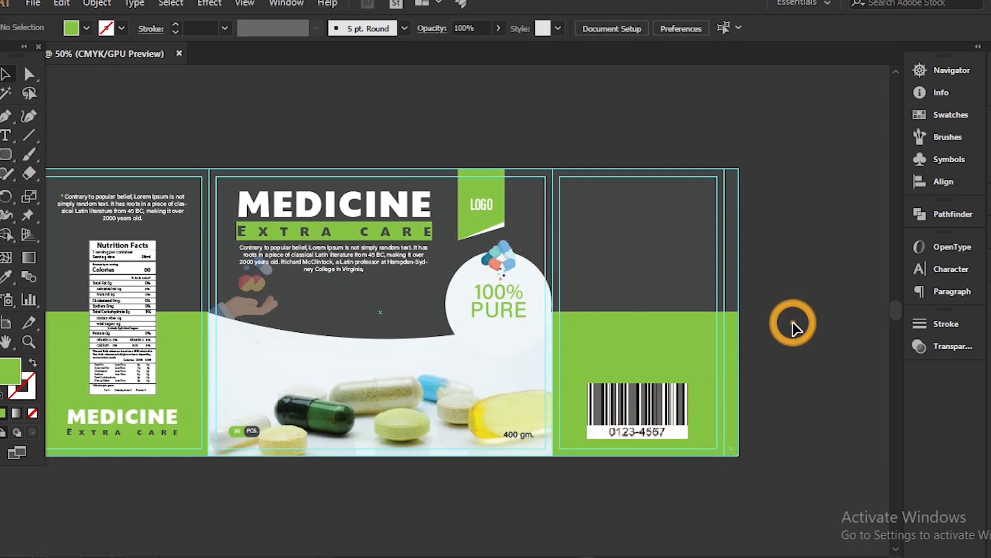
Copy the left panel's paragraph to the top of the right panel, trimmed to three lines, and place healthcare.png as a linked file.
left_click_drag(107, 205, 638, 217)
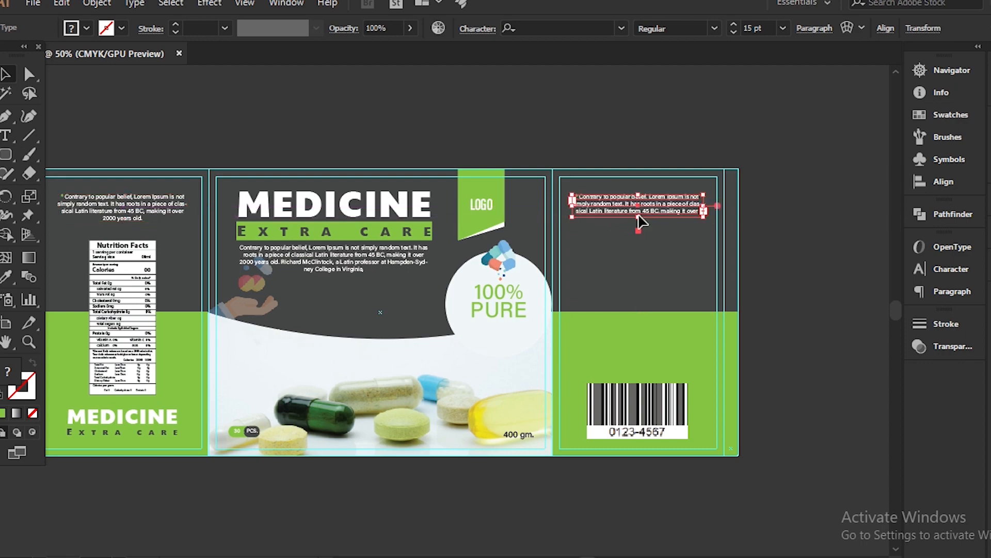
left_click(33, 3)
left_click(84, 263)
scroll(277, 215, "down", 10)
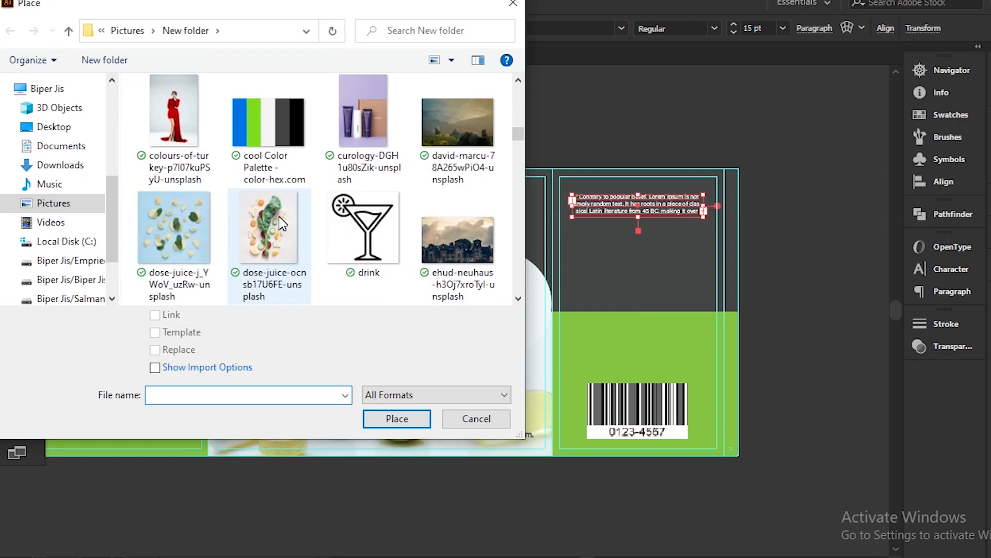
left_click(173, 227)
left_click(415, 417)
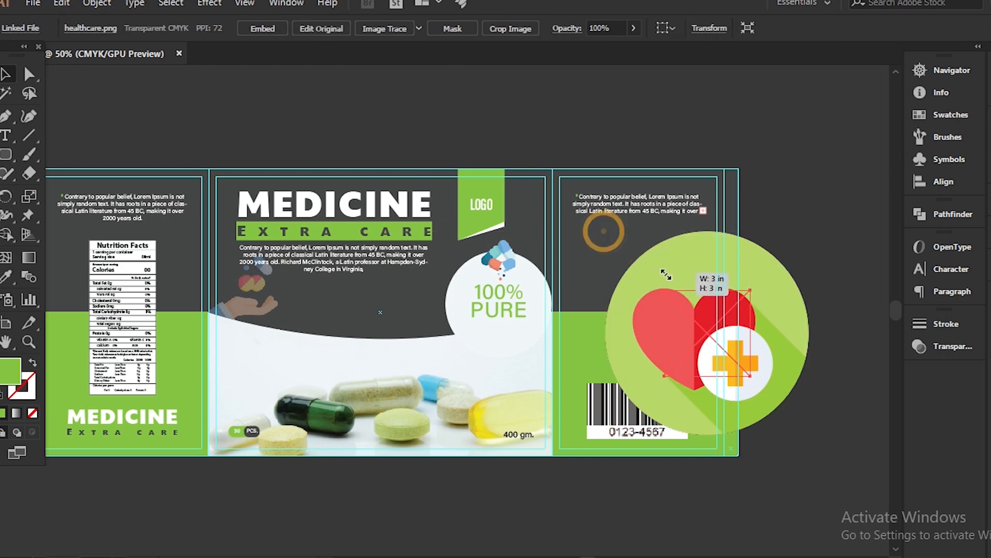
Scale the healthcare icon down, centre it under the right panel's paragraph and duplicate the paragraph beneath the icon.
mouse_move(682, 308)
left_mouse_down()
mouse_move(732, 357)
mouse_move(641, 251)
left_mouse_up()
mouse_move(663, 276)
left_mouse_down()
mouse_move(674, 276)
mouse_move(653, 267)
mouse_move(640, 226)
mouse_move(648, 222)
mouse_move(652, 268)
left_mouse_up()
left_click(640, 204)
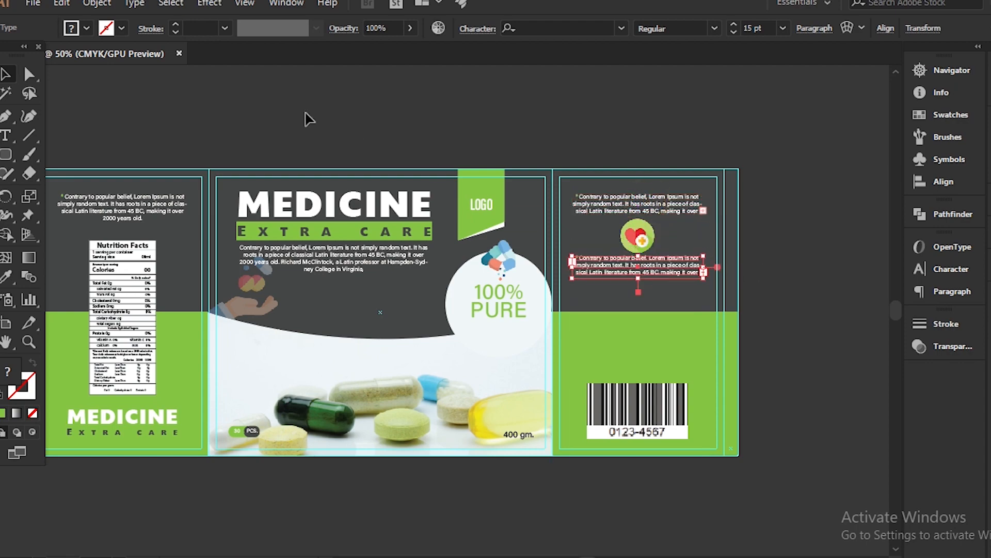
Place pills.png as a linked file, scale it down and centre it beneath the right panel's second paragraph.
left_click(33, 3)
left_click(95, 258)
scroll(338, 217, "down", 15)
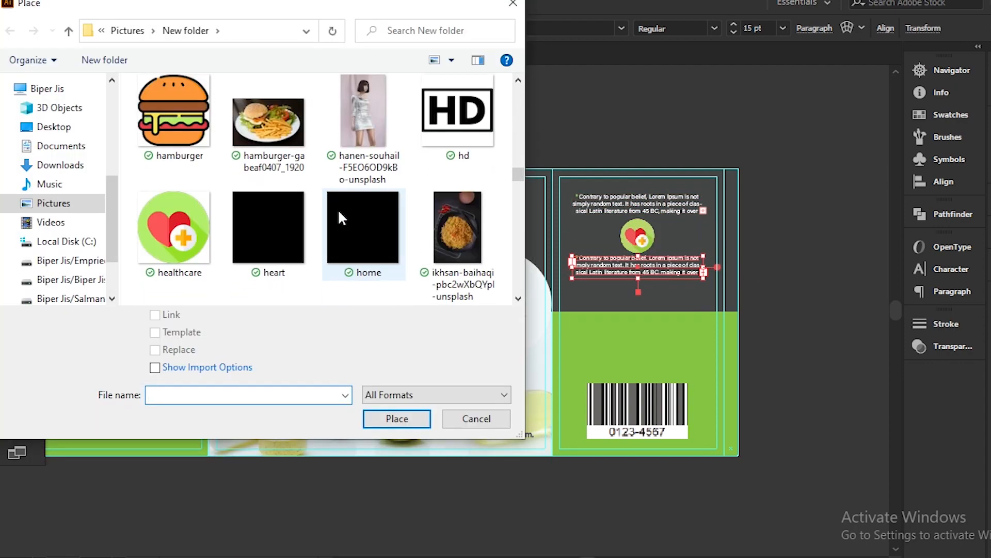
left_click(269, 119)
left_click(408, 419)
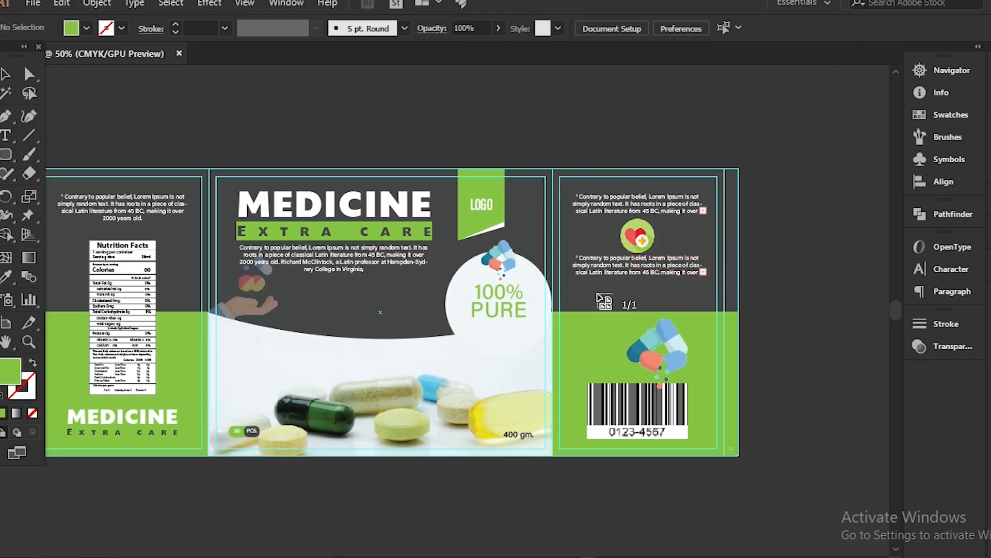
left_click_drag(619, 289, 649, 295)
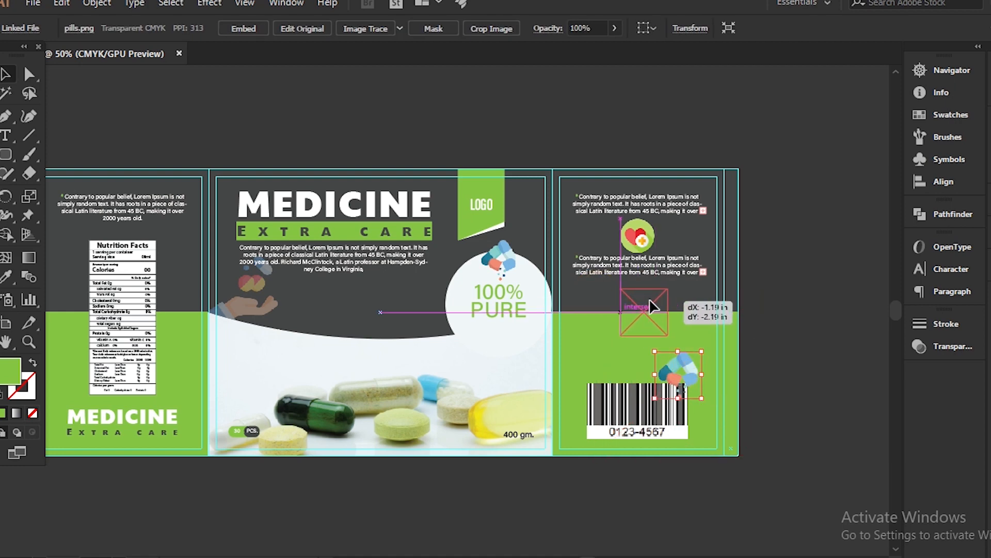
left_click_drag(667, 332, 646, 299)
left_click(771, 234)
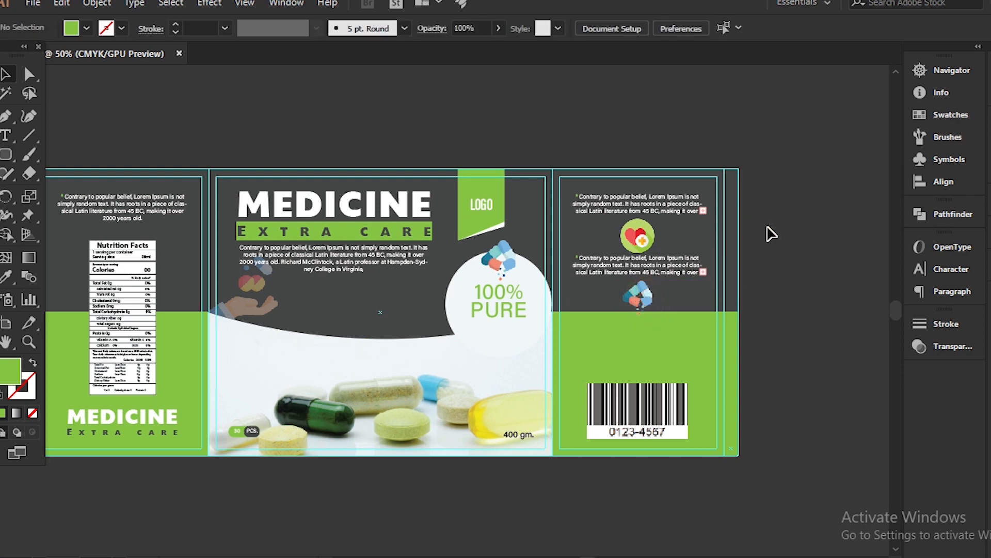
Draw a circle about 1.03 in wide just above the barcode and fill it with white.
left_click_drag(6, 154, 72, 192)
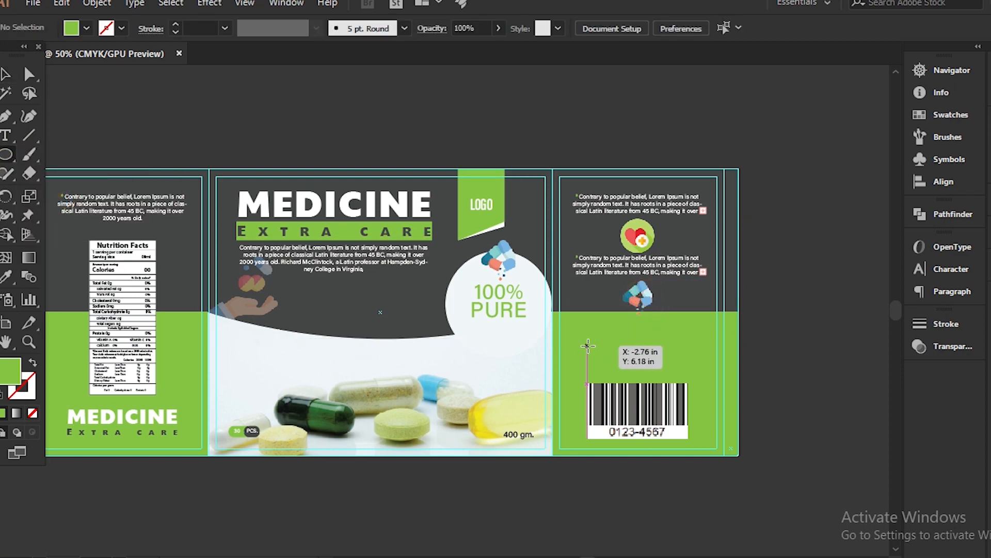
left_click_drag(591, 351, 621, 380)
left_click(86, 29)
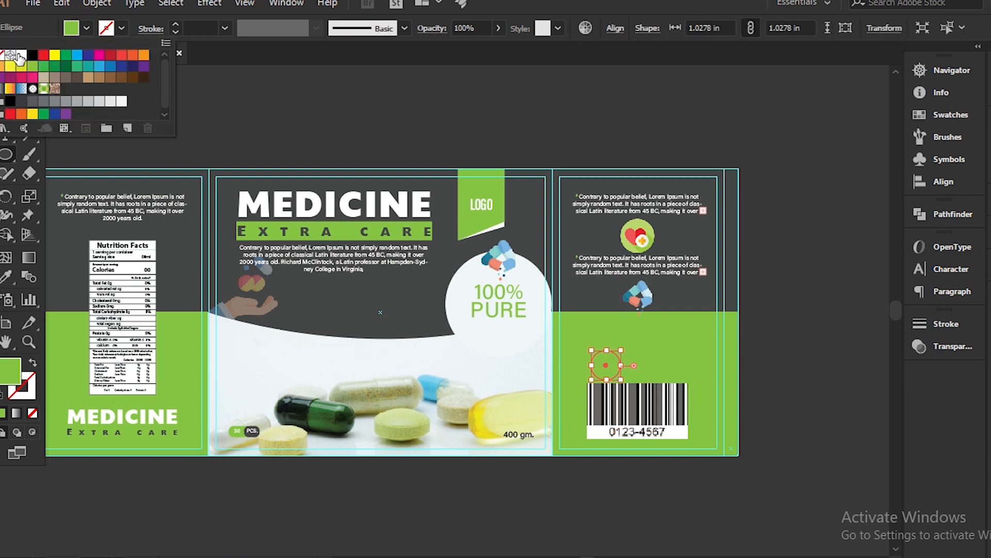
left_click(2, 101)
left_click(774, 250)
Duplicate the white circle into an even row of three above the barcode and copy the paragraph beneath the pills icon.
left_click_drag(604, 364, 640, 357)
left_click(798, 302)
left_click_drag(631, 272, 631, 333)
left_click(785, 250)
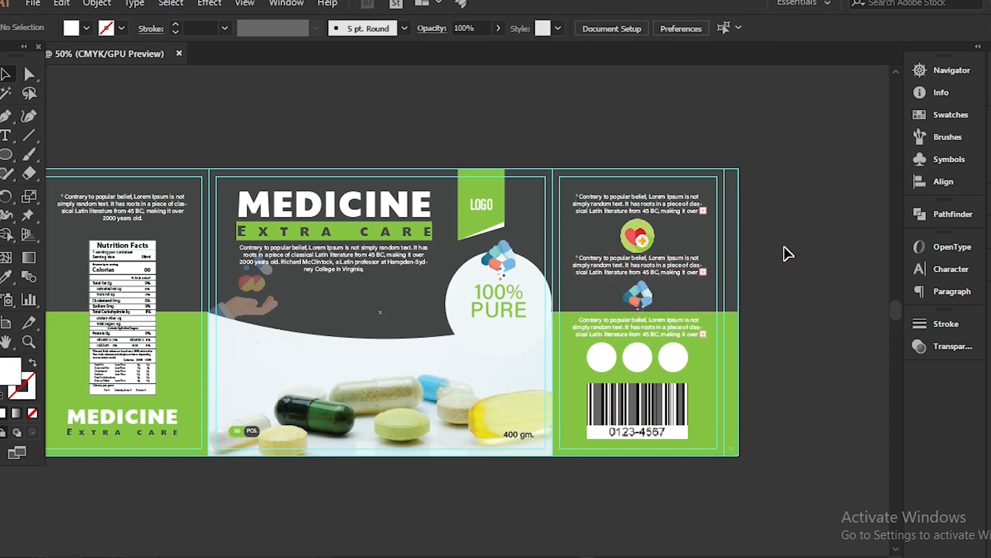
Copy the badge's 100% PURE text into each of the three white circles, scaled down to about 17 pt.
key("ctrl+=")
left_click_drag(518, 243, 718, 326)
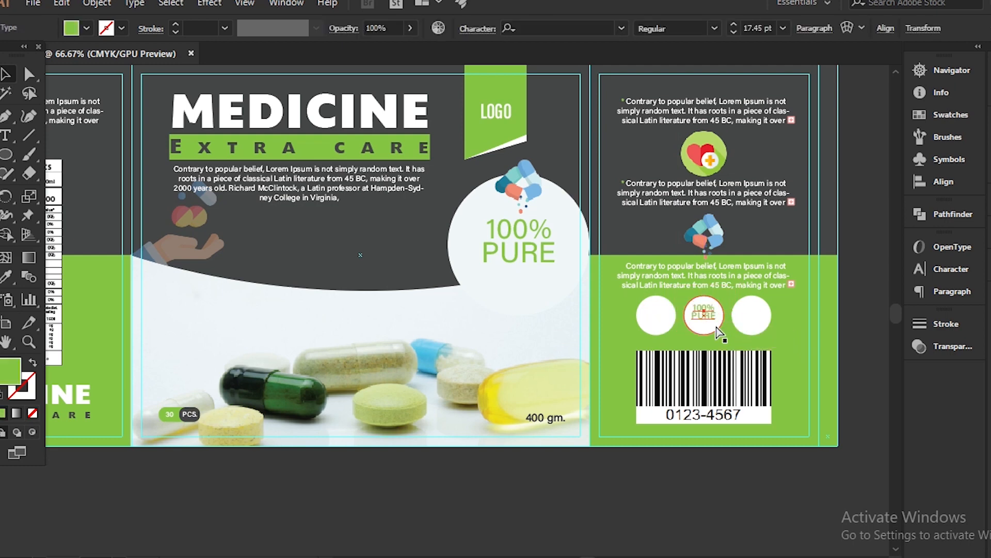
left_click_drag(714, 318, 761, 320)
left_click(867, 278)
Replace the left circle's text with "30 Cap." and the right circle's with "Be Safe", each on two lines.
key("t")
left_click_drag(667, 322, 647, 312)
type("30")
key("Return")
type("Cap.")
left_click_drag(750, 308, 733, 321)
type("Be")
key("Return")
type("Safe")
left_click(7, 74)
left_click(580, 482)
key("ctrl+minus")
key("ctrl+minus")
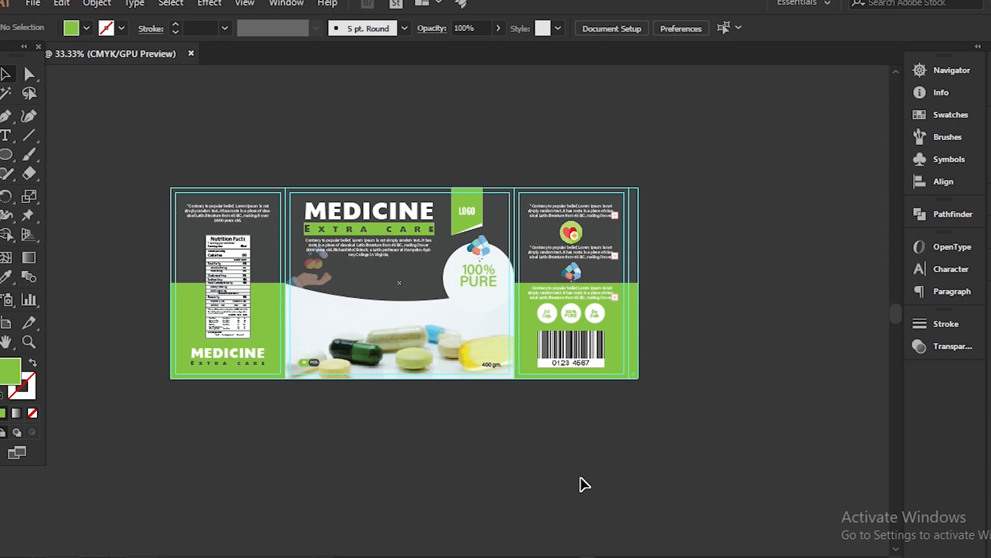
key("ctrl+plus")
key("ctrl+plus")
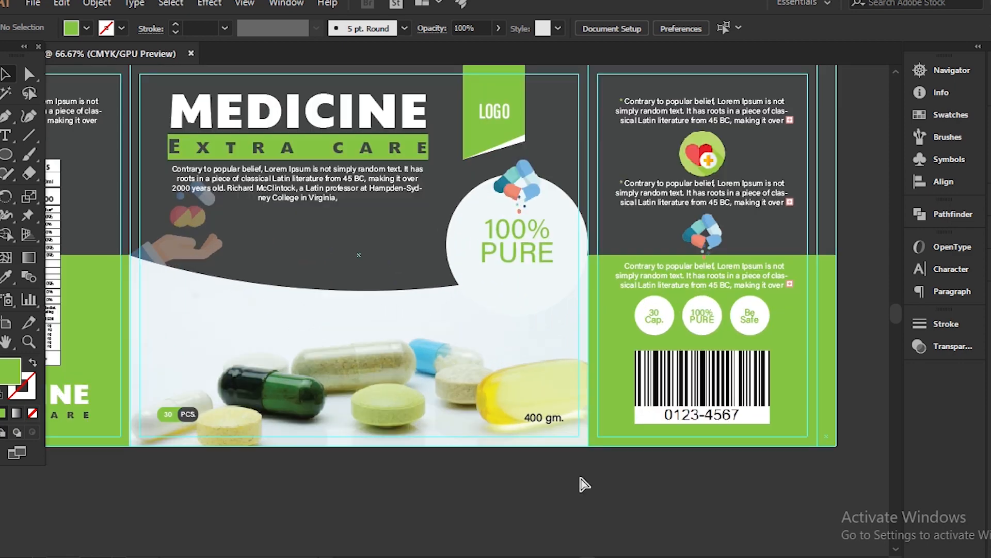
key("ctrl+minus")
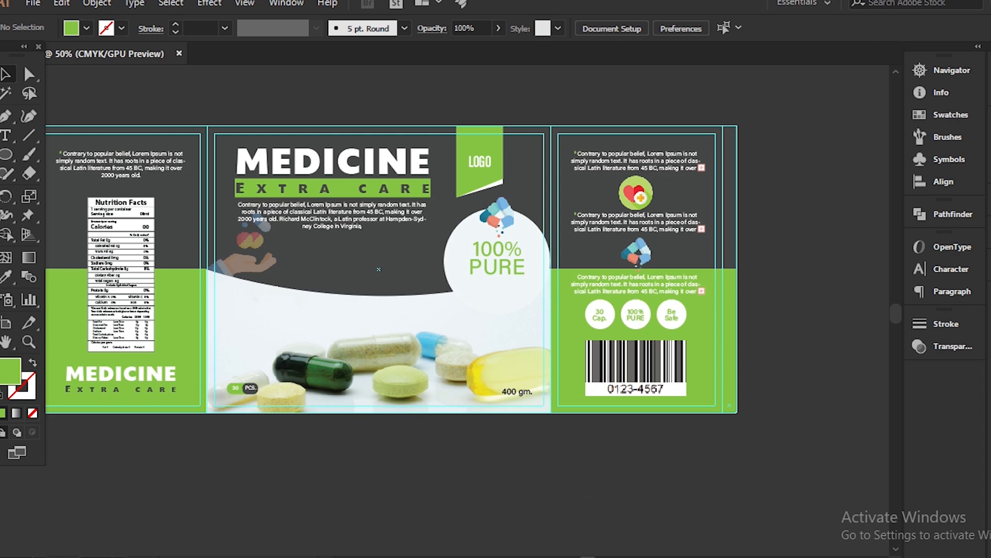
scroll(583, 484, "left", 4)
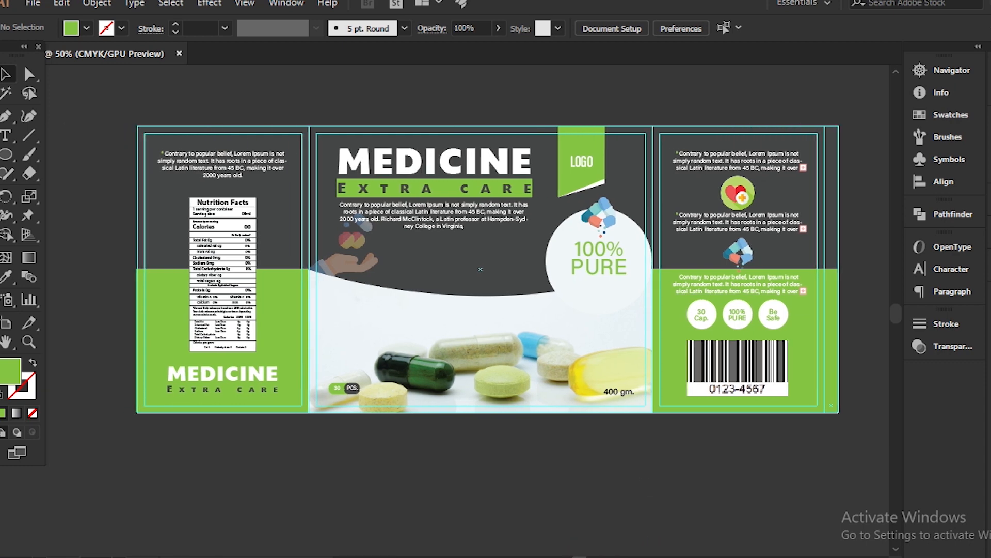